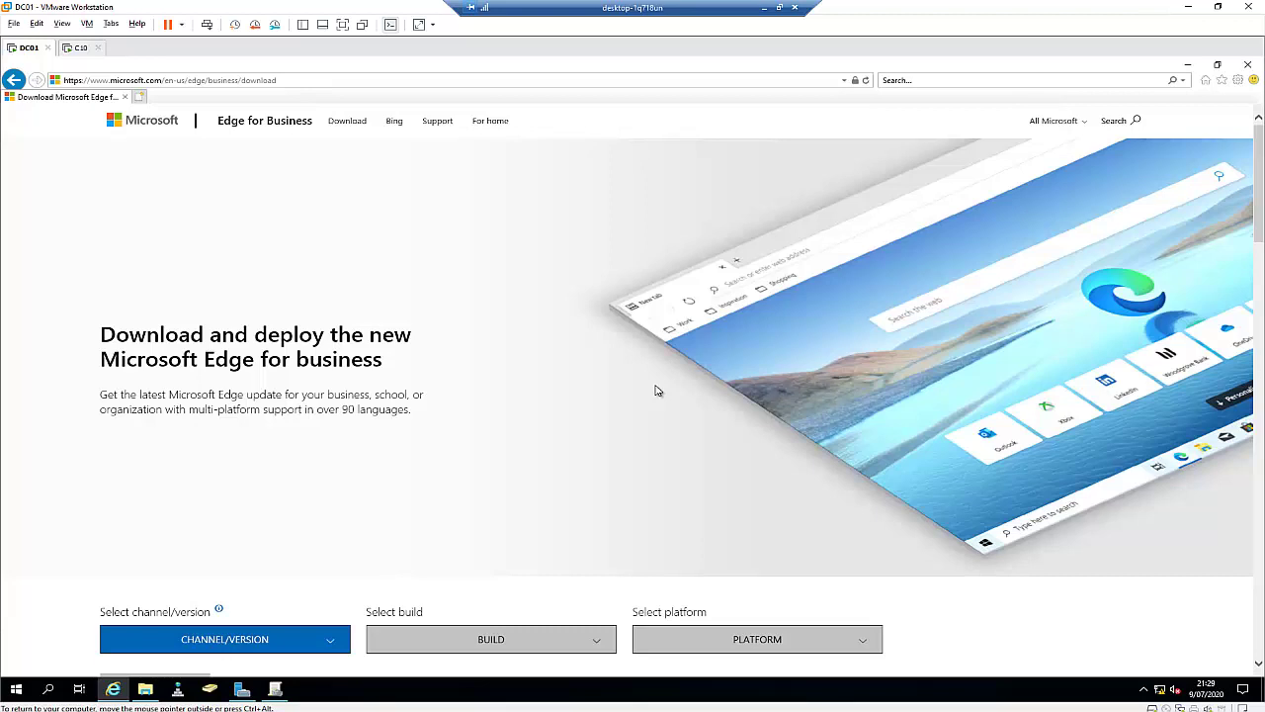
- Edit the Default Domain Policy and expand Computer Configuration's Administrative Templates down to Windows Components
click(275, 689)
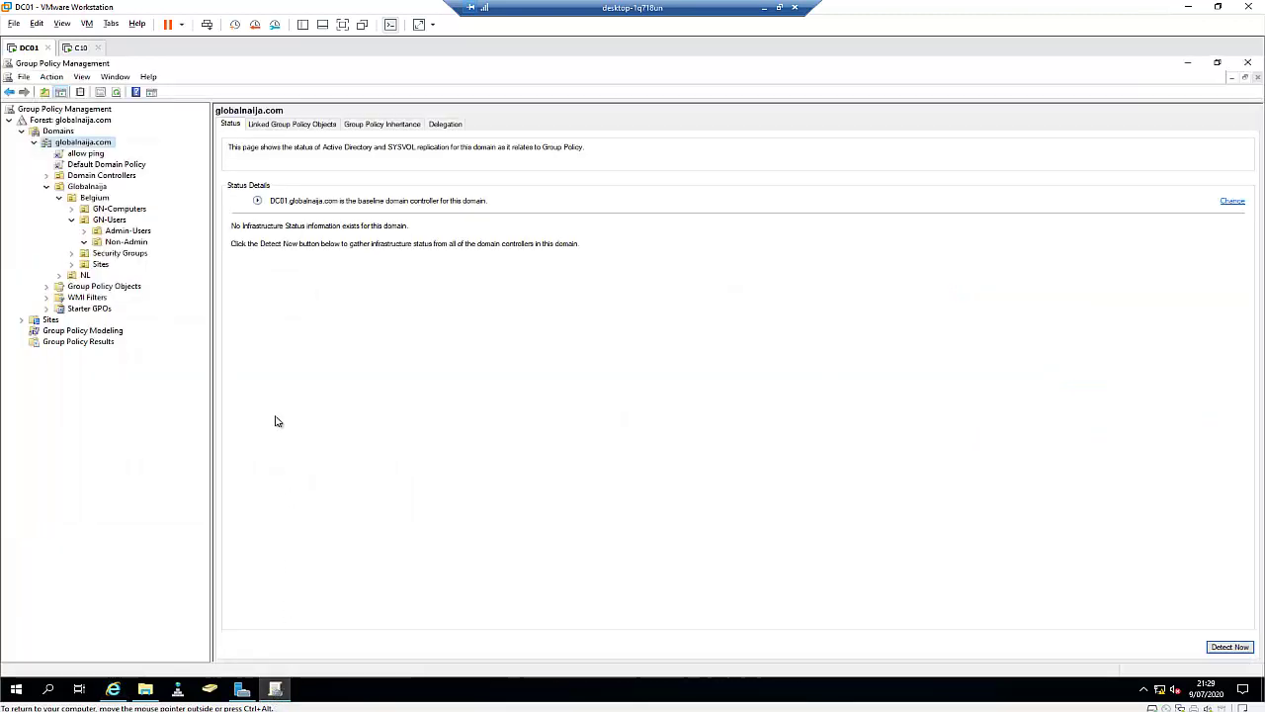
right_click(99, 166)
click(130, 169)
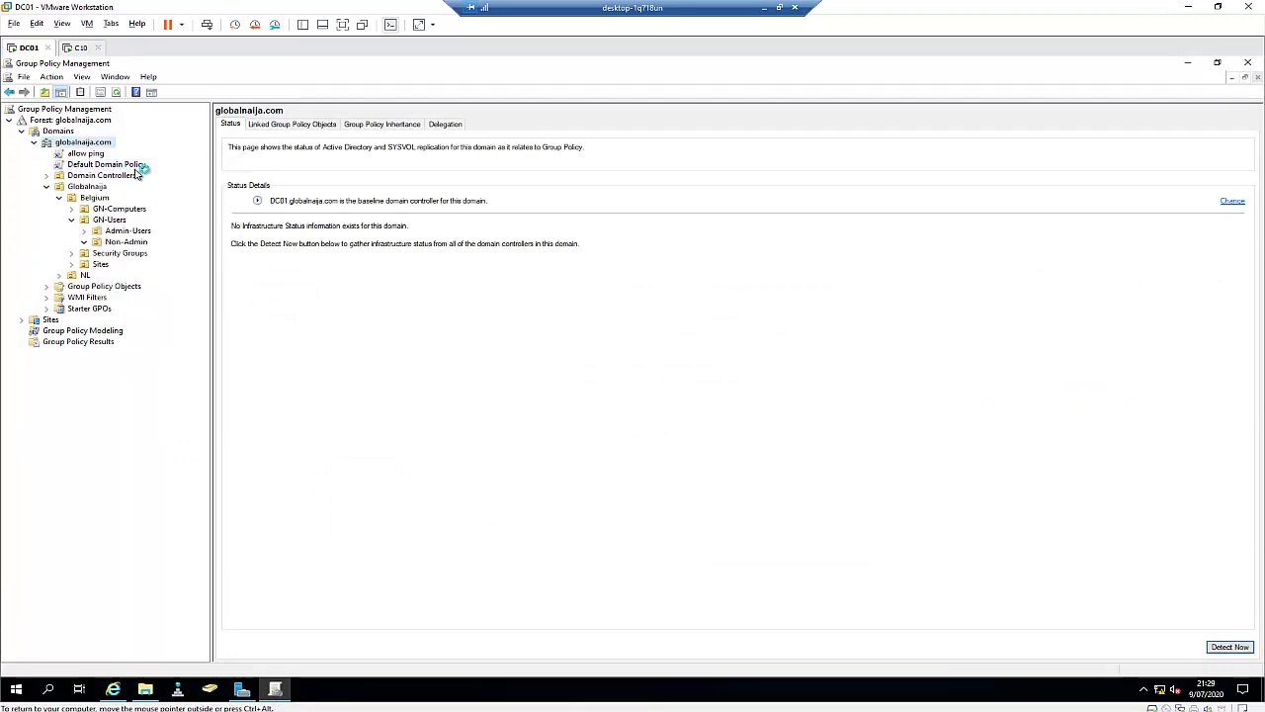
click(82, 184)
click(94, 216)
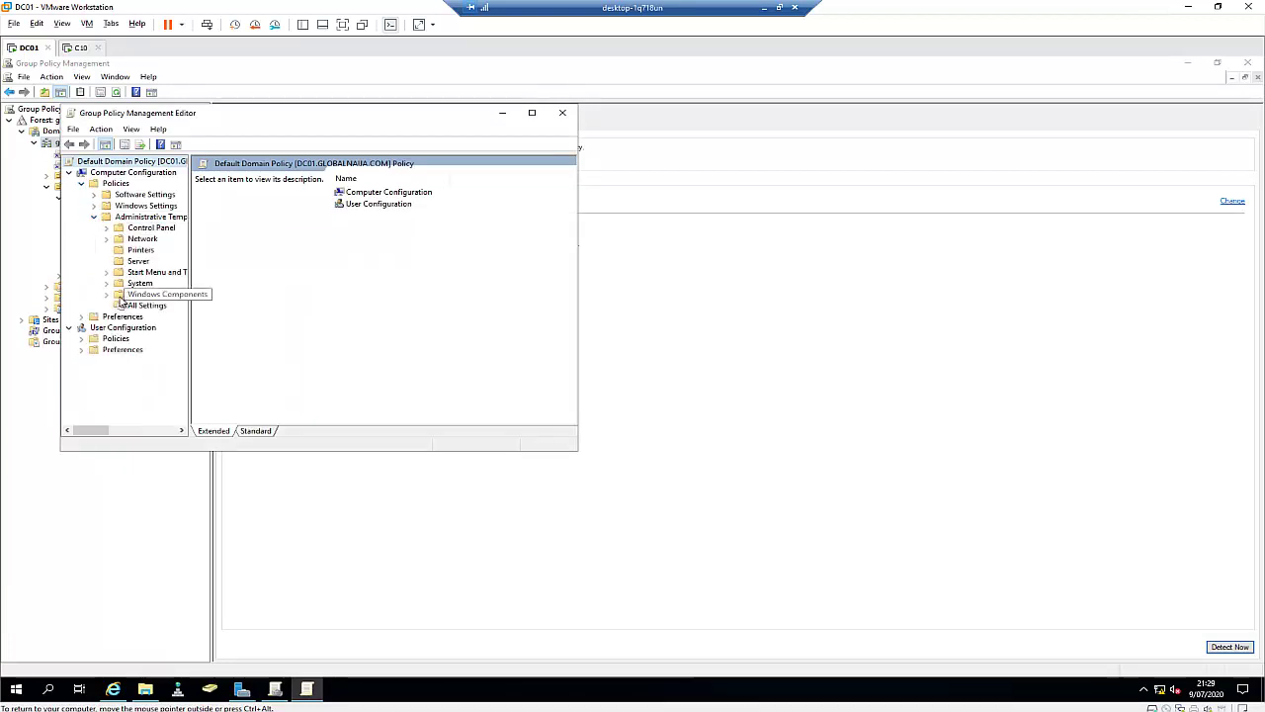
click(106, 294)
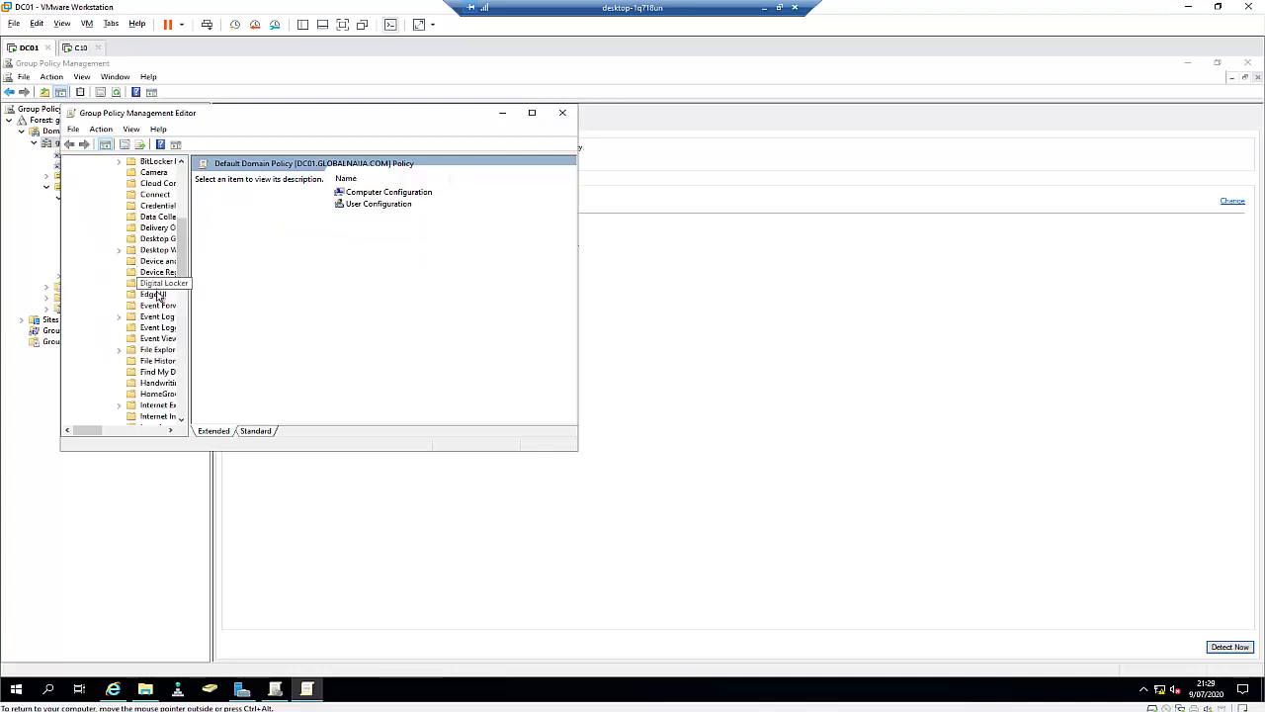
scroll(155, 296, down, 5)
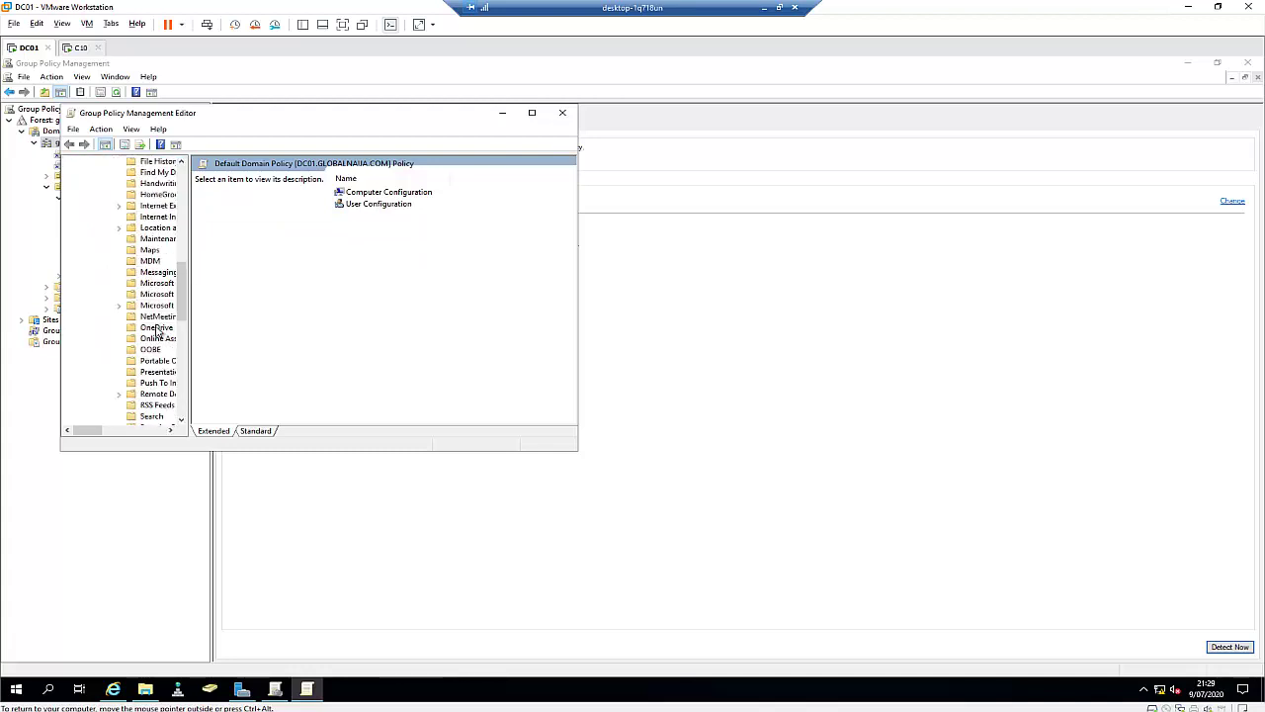
- Minimize the policy editor and return to the Edge download page in Internet Explorer
click(80, 48)
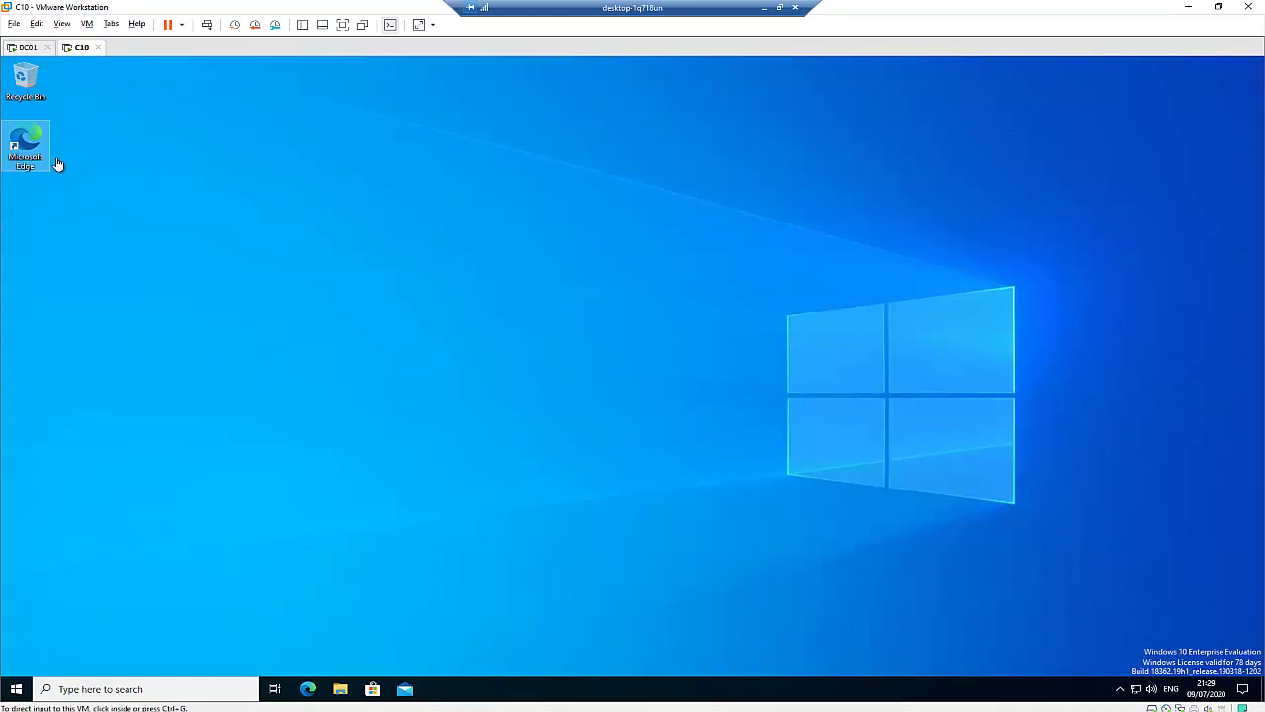
click(25, 47)
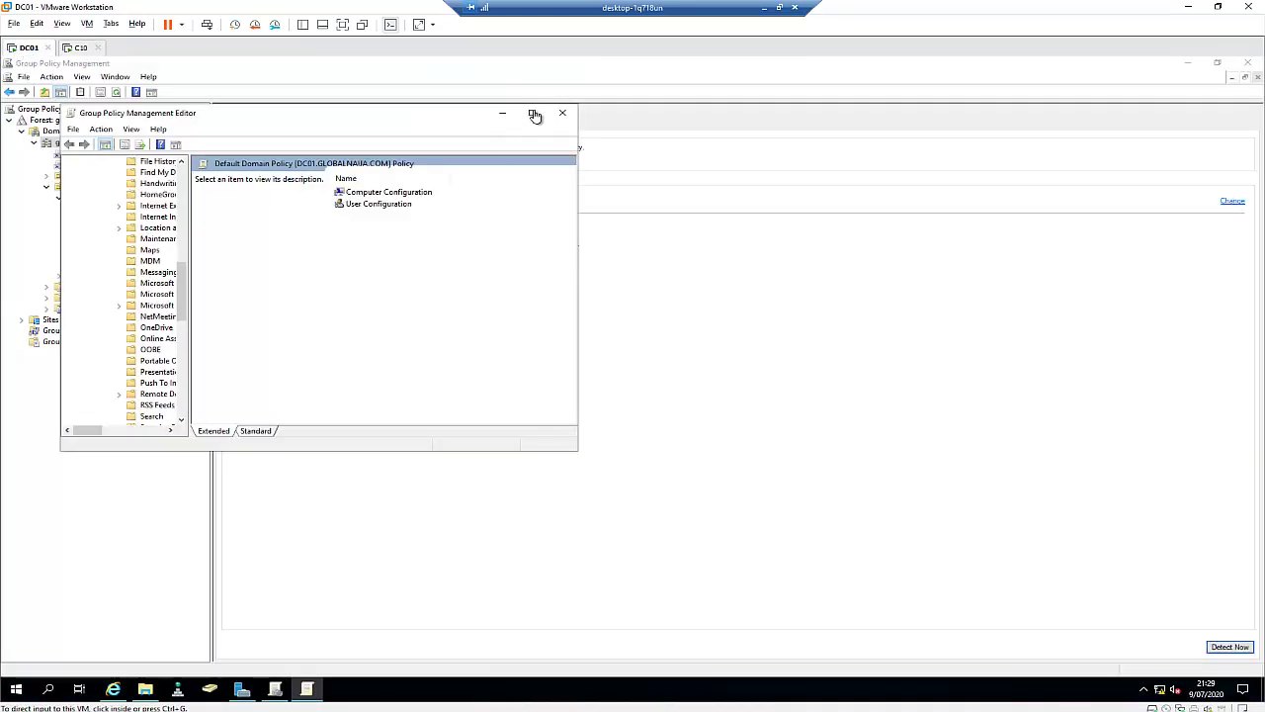
click(502, 117)
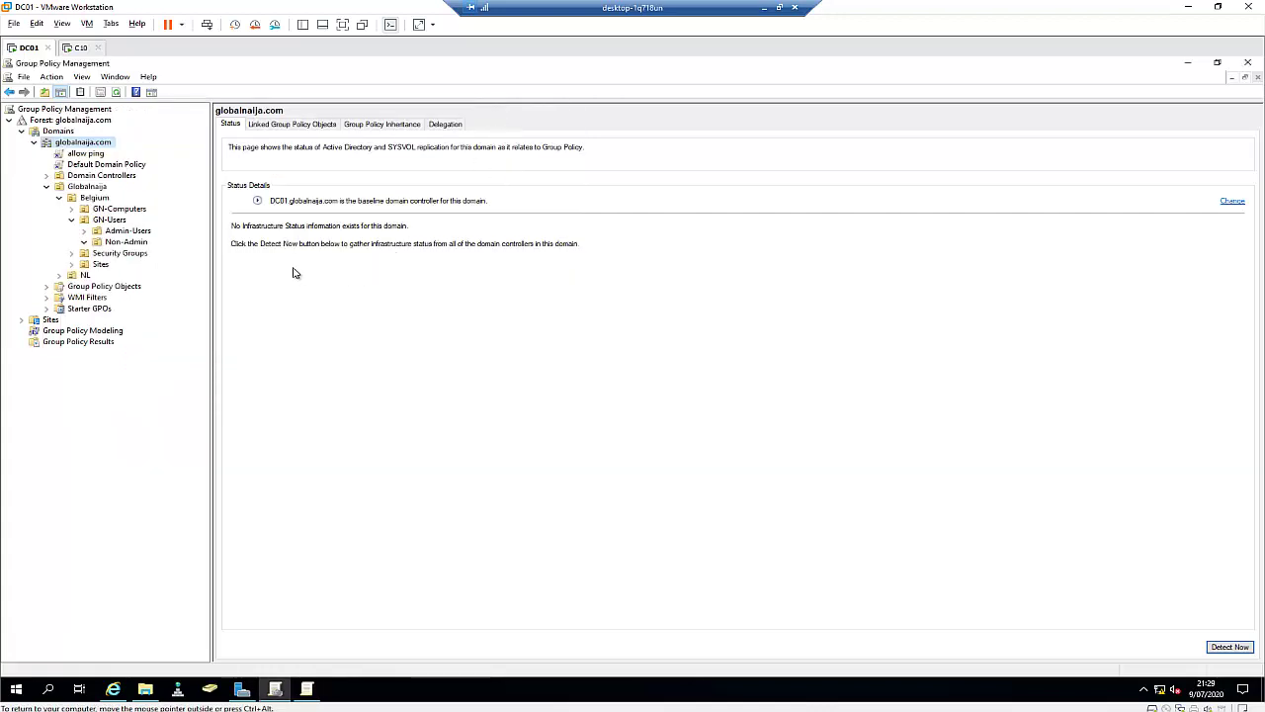
click(117, 692)
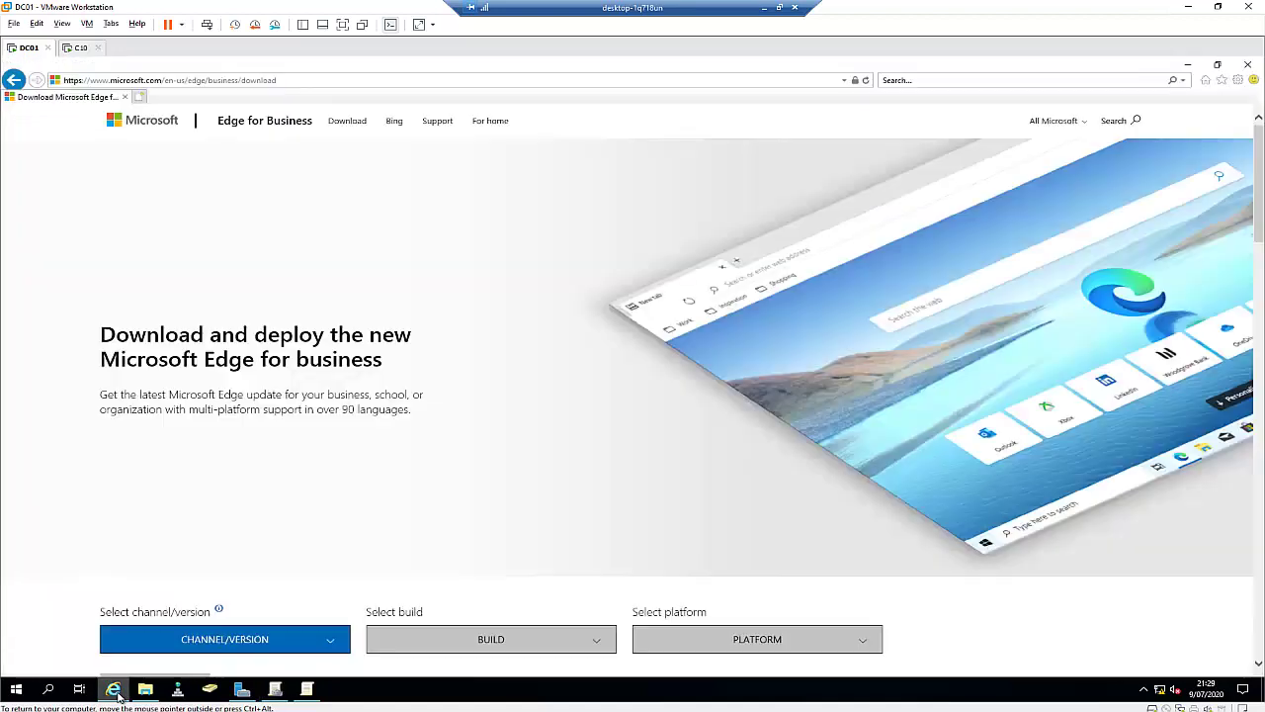
- Choose Edge channel Stable 83, build 83.0.478.61 and platform Windows 64-bit for download
scroll(264, 487, down, 2)
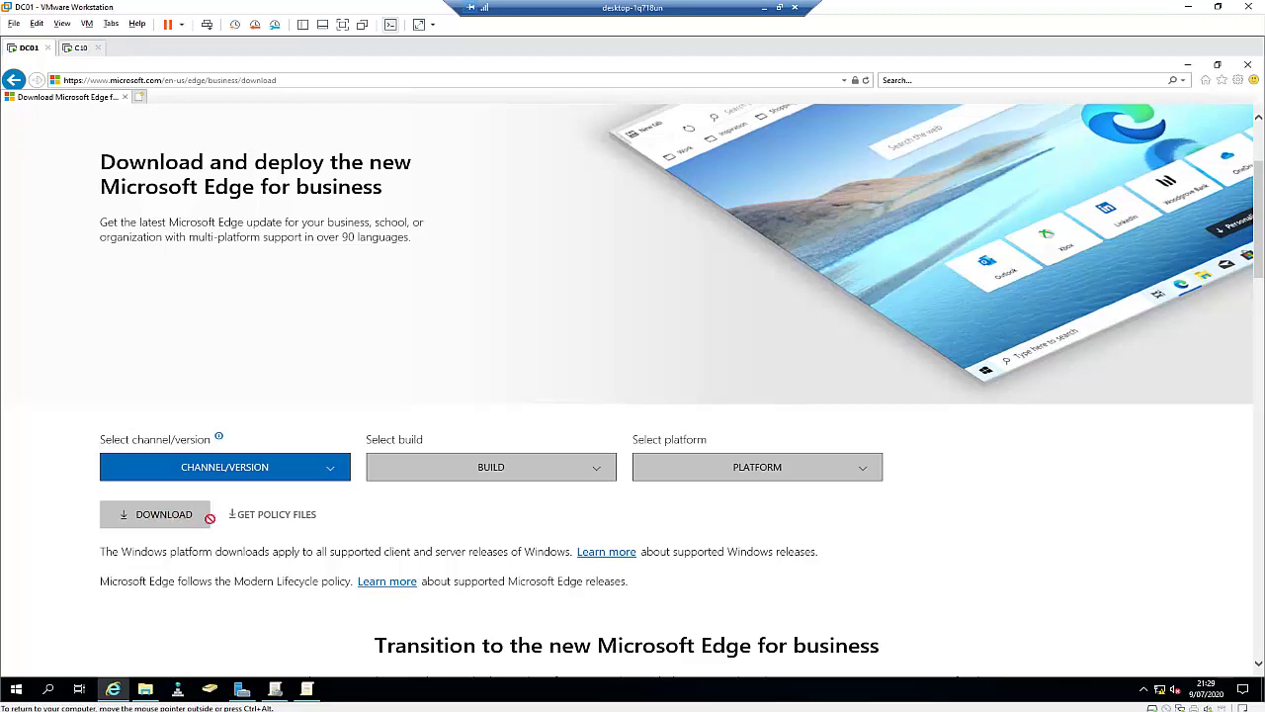
click(249, 473)
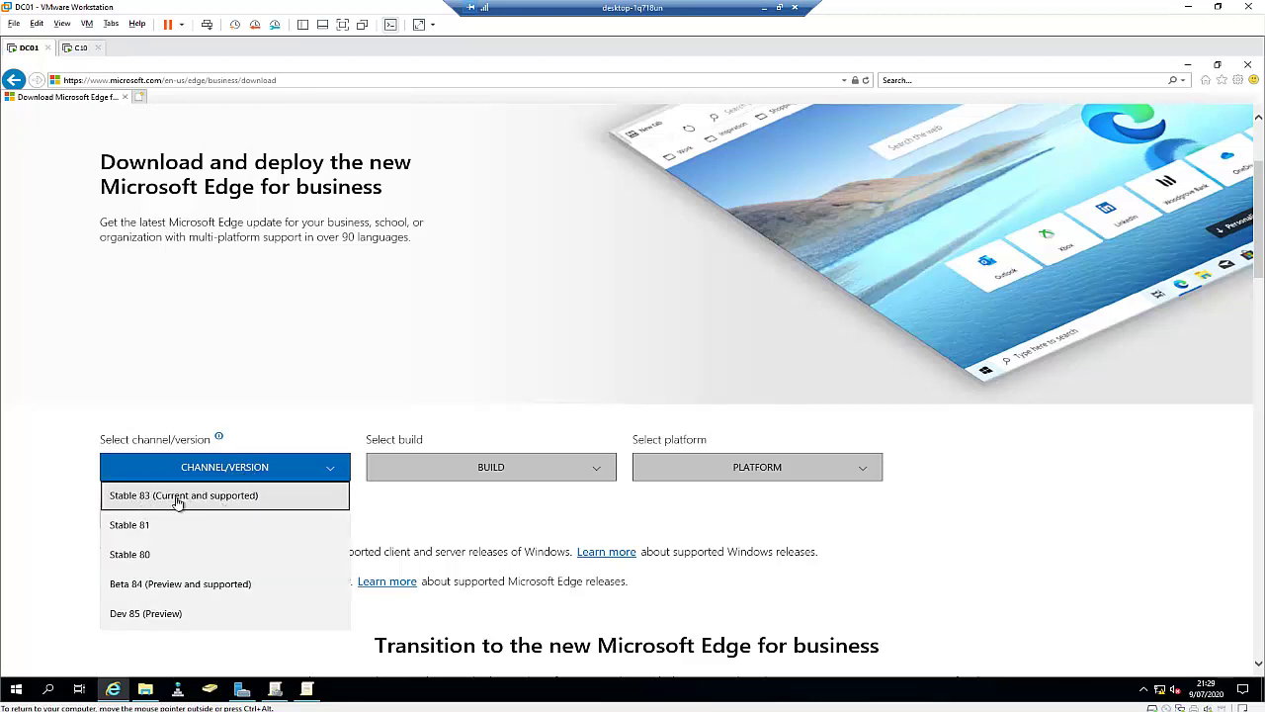
click(225, 499)
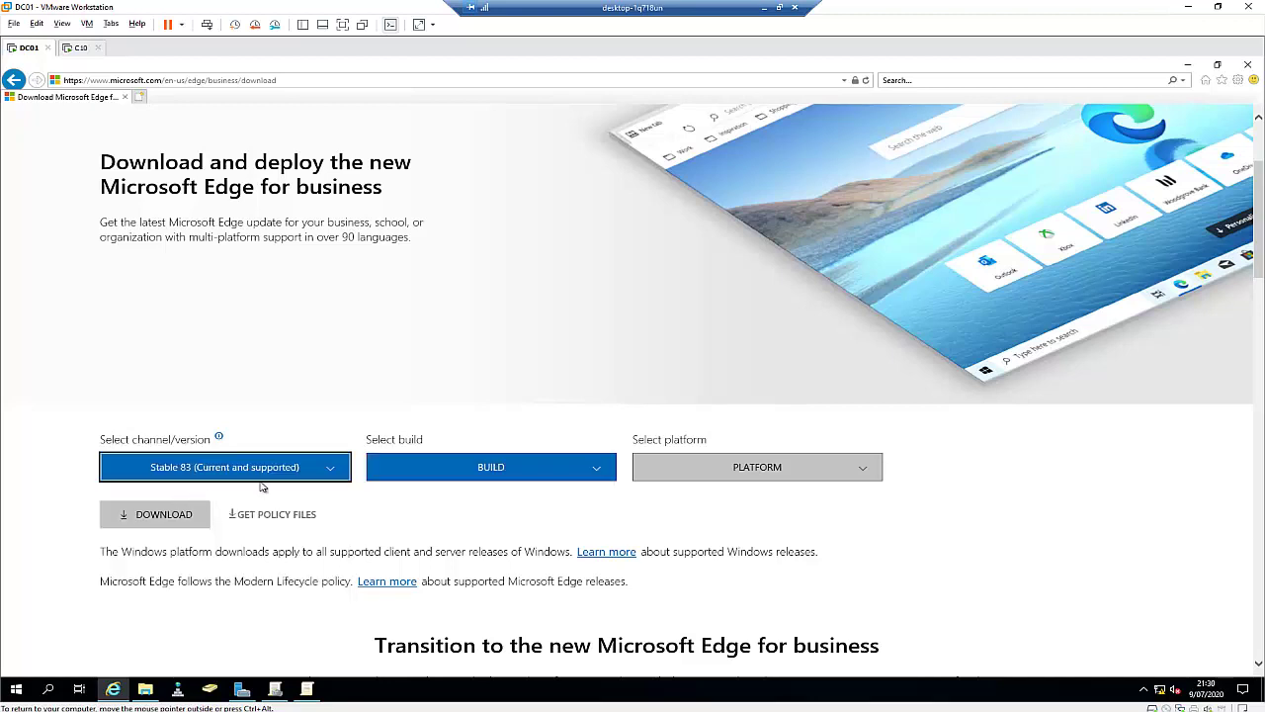
click(527, 473)
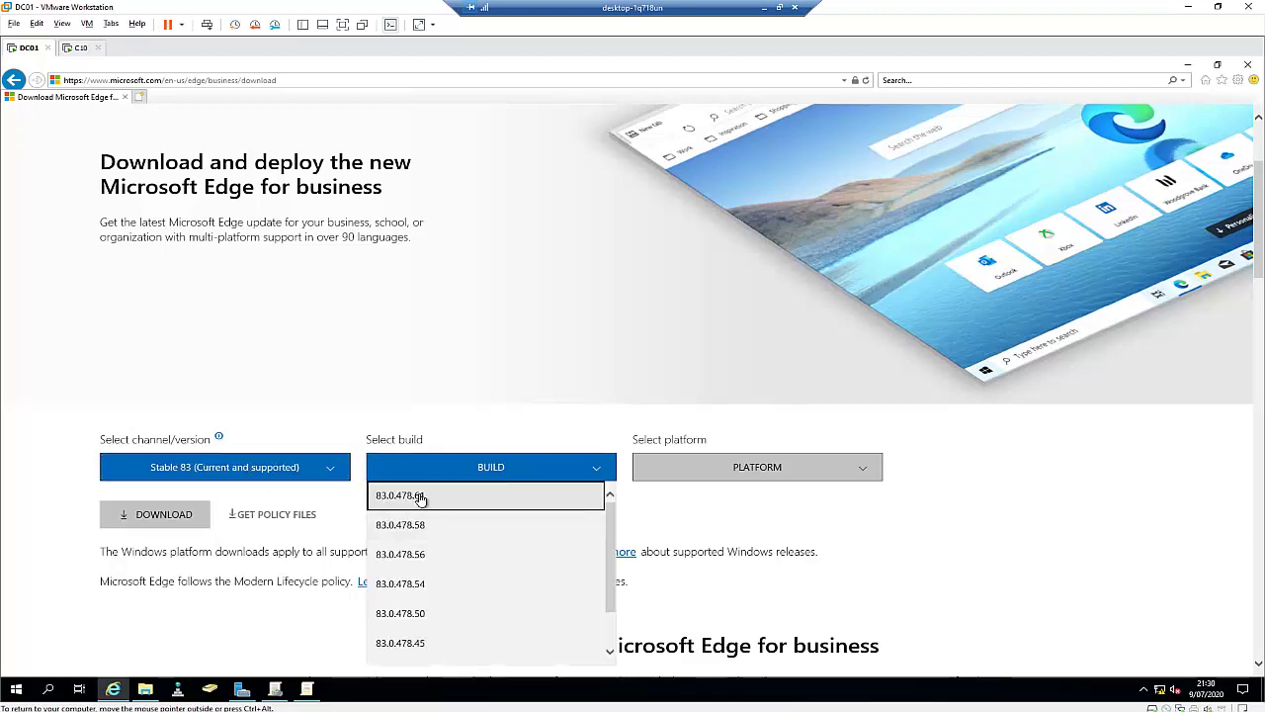
scroll(435, 563, down, 4)
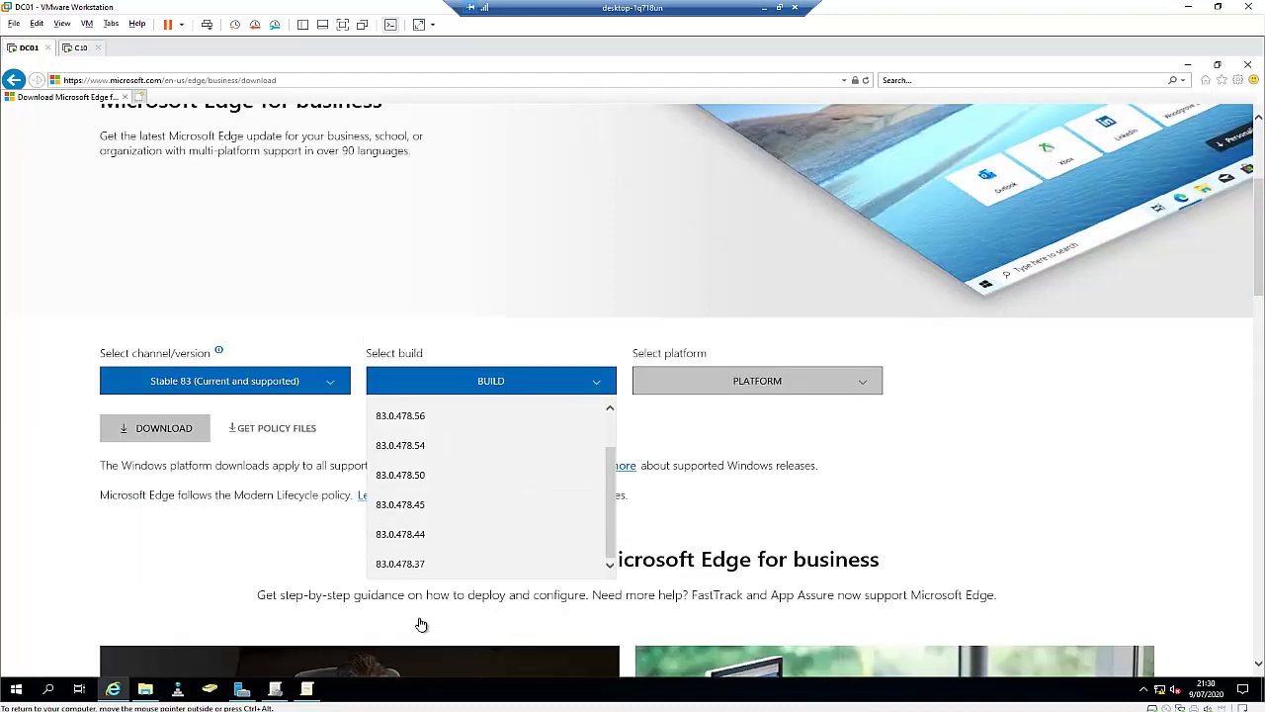
scroll(421, 625, down, 1)
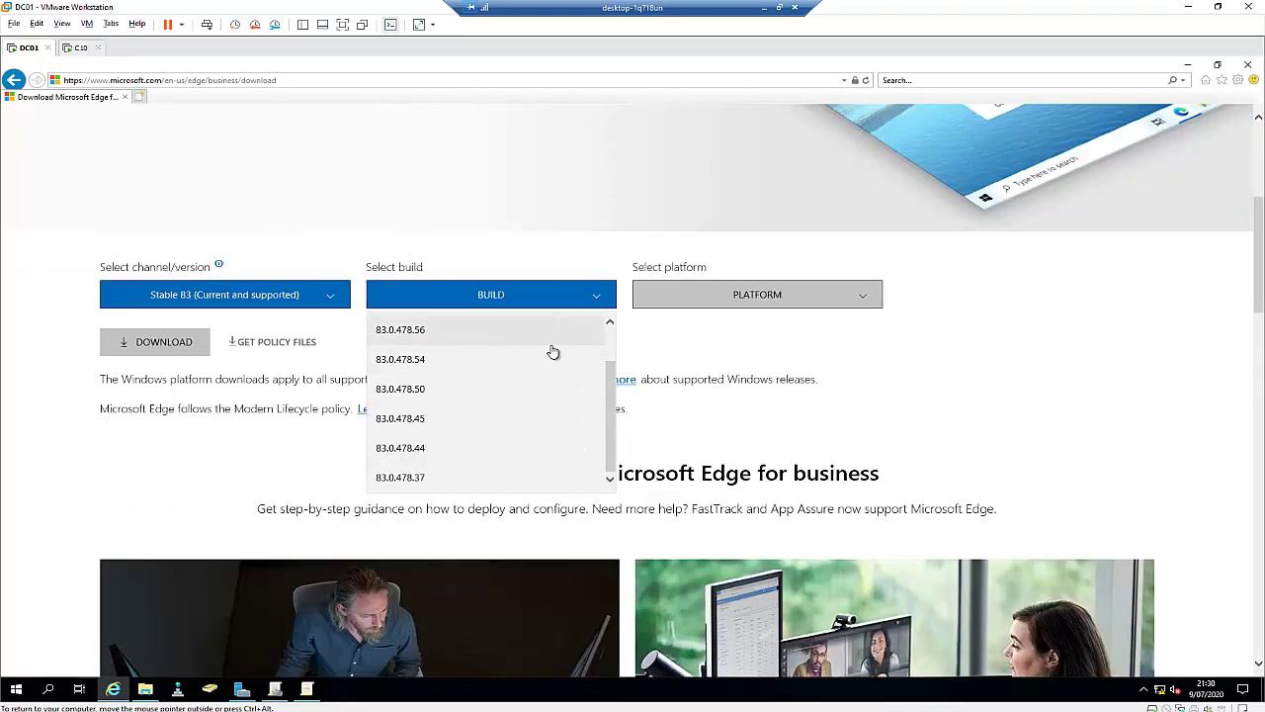
click(610, 326)
click(610, 325)
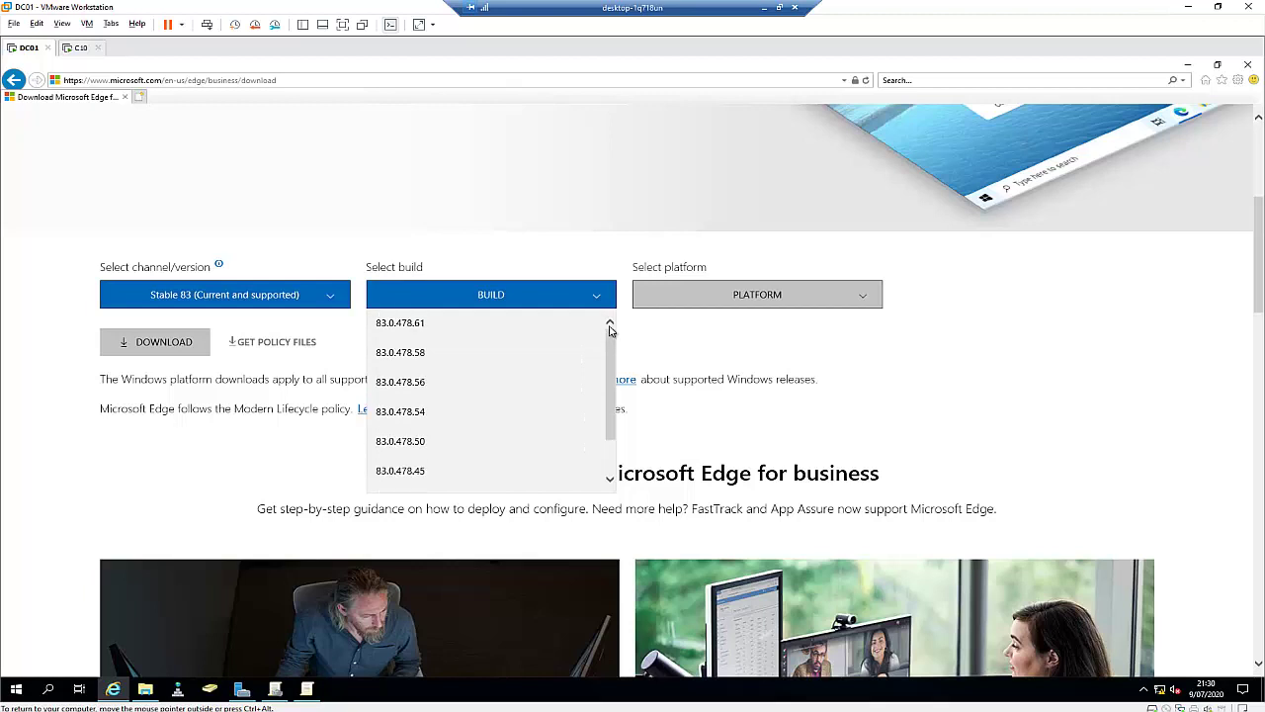
click(413, 323)
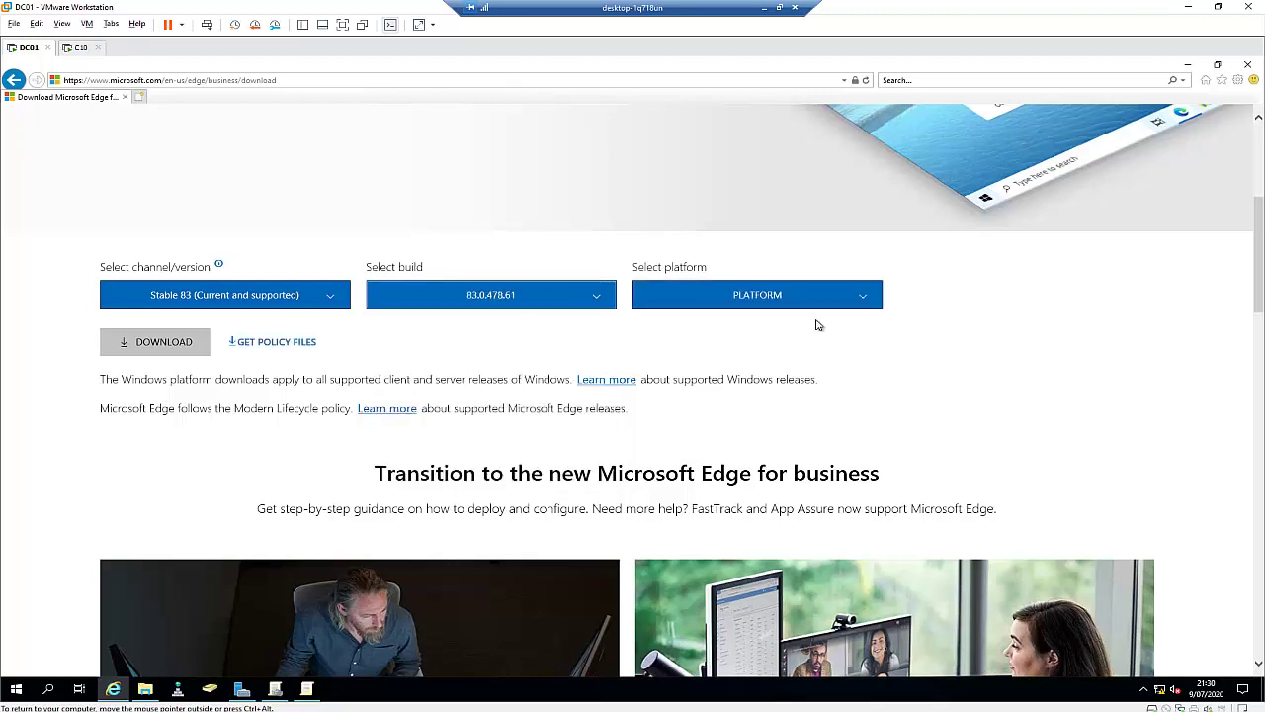
click(768, 300)
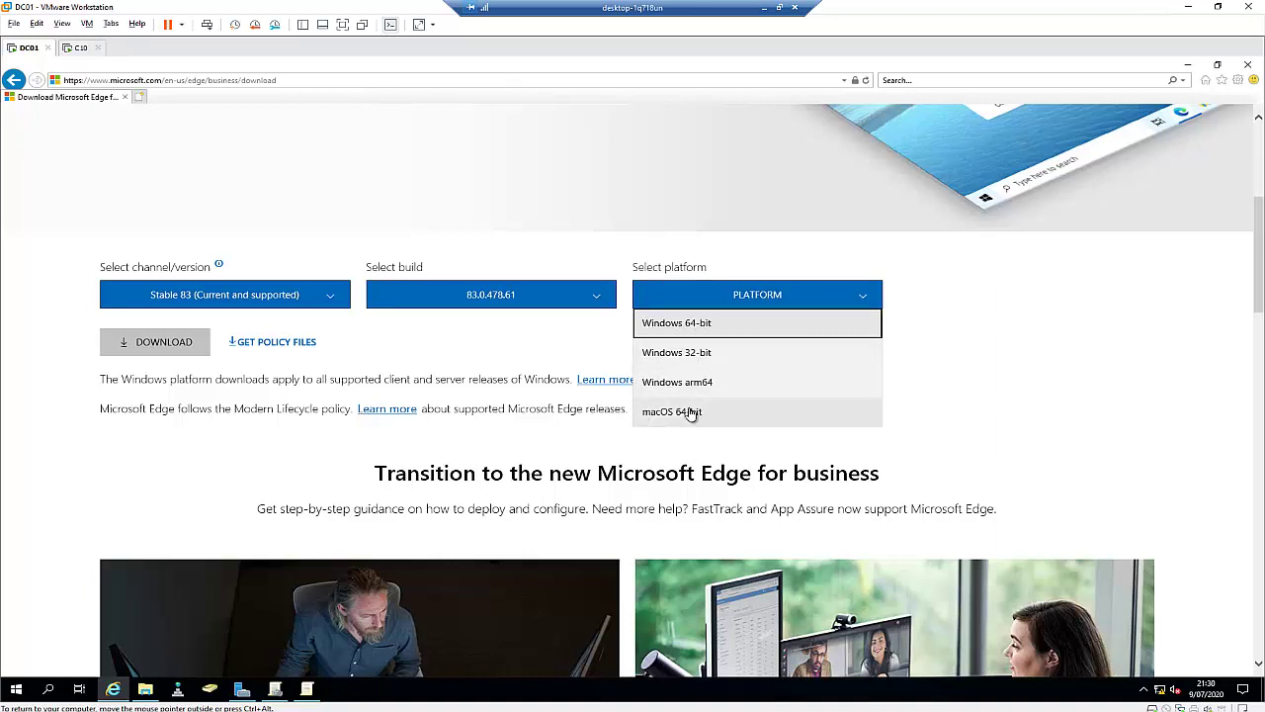
click(670, 322)
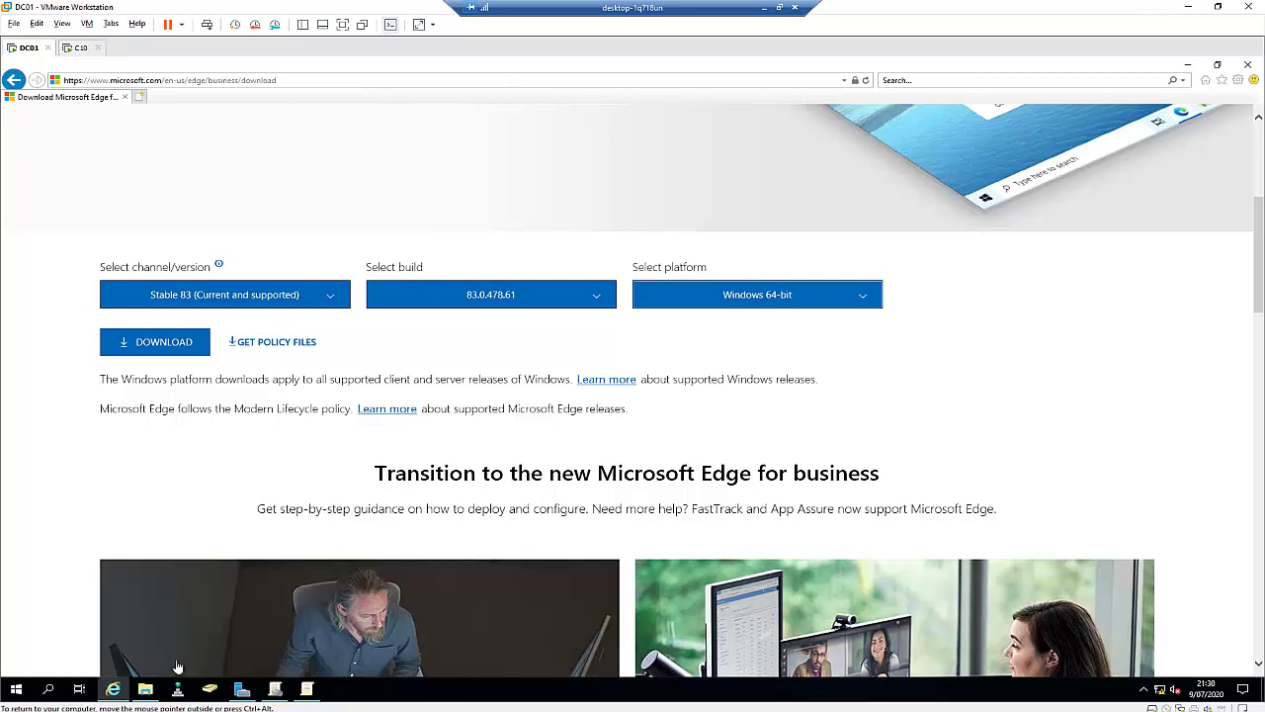
click(145, 688)
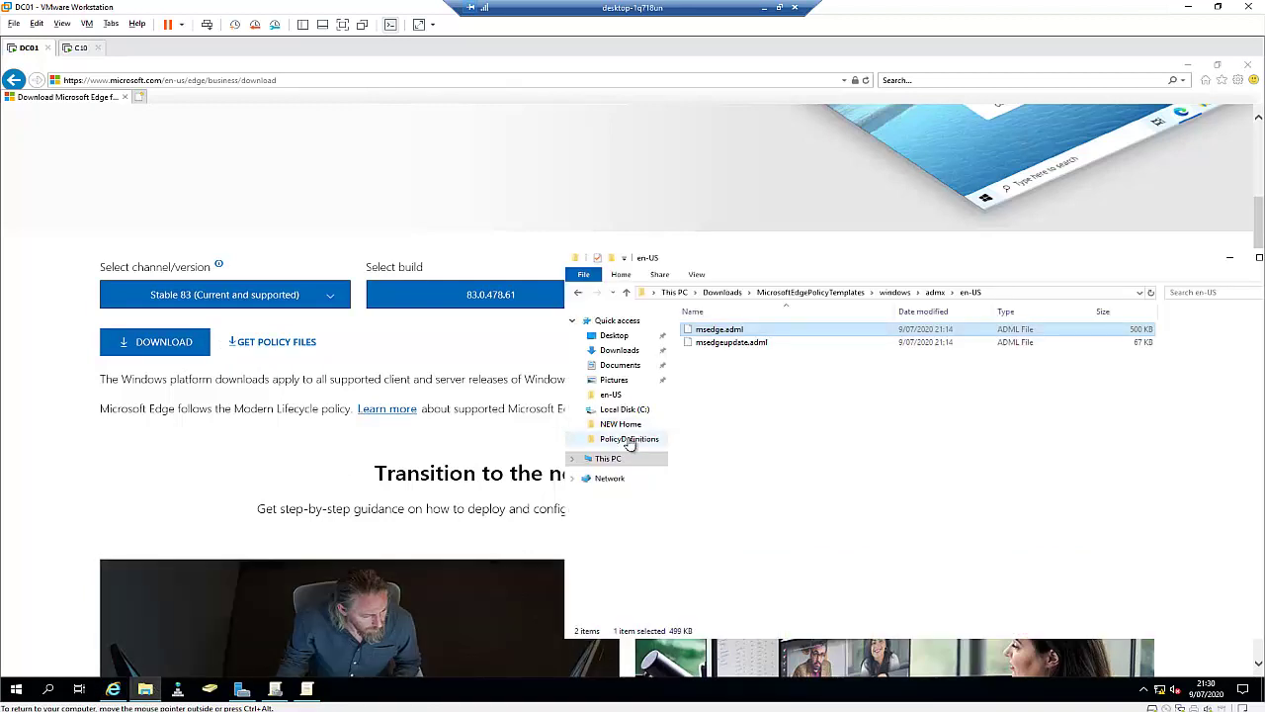
- Browse Documents to MicrosoftEdgePolicyTemplates\windows\admx and select msedge.admx and msedgeupdate.admx
click(622, 366)
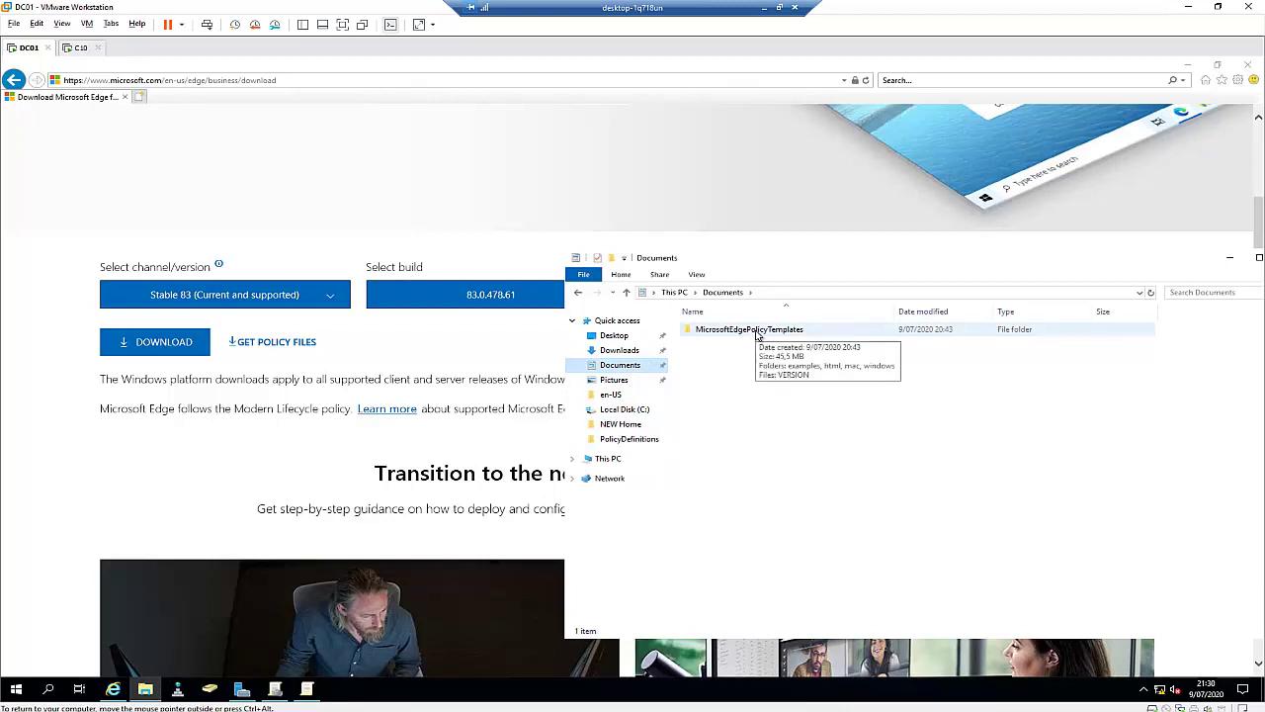
double_click(755, 334)
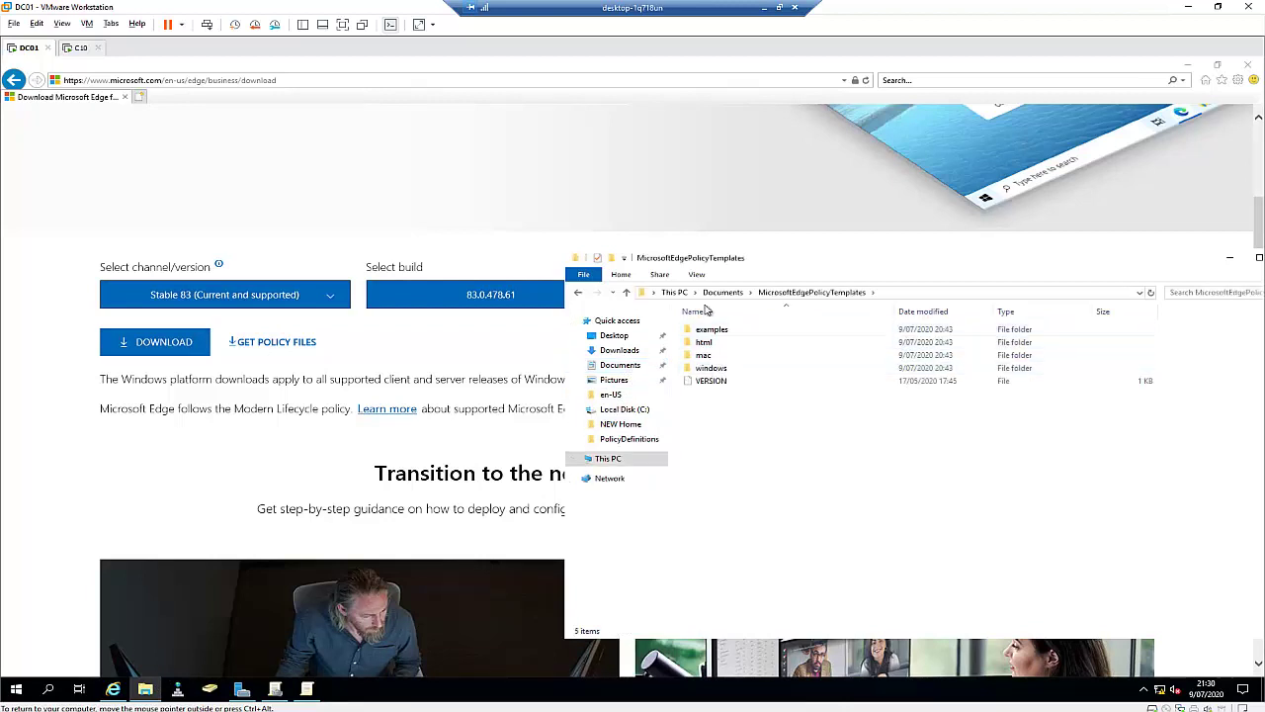
double_click(713, 369)
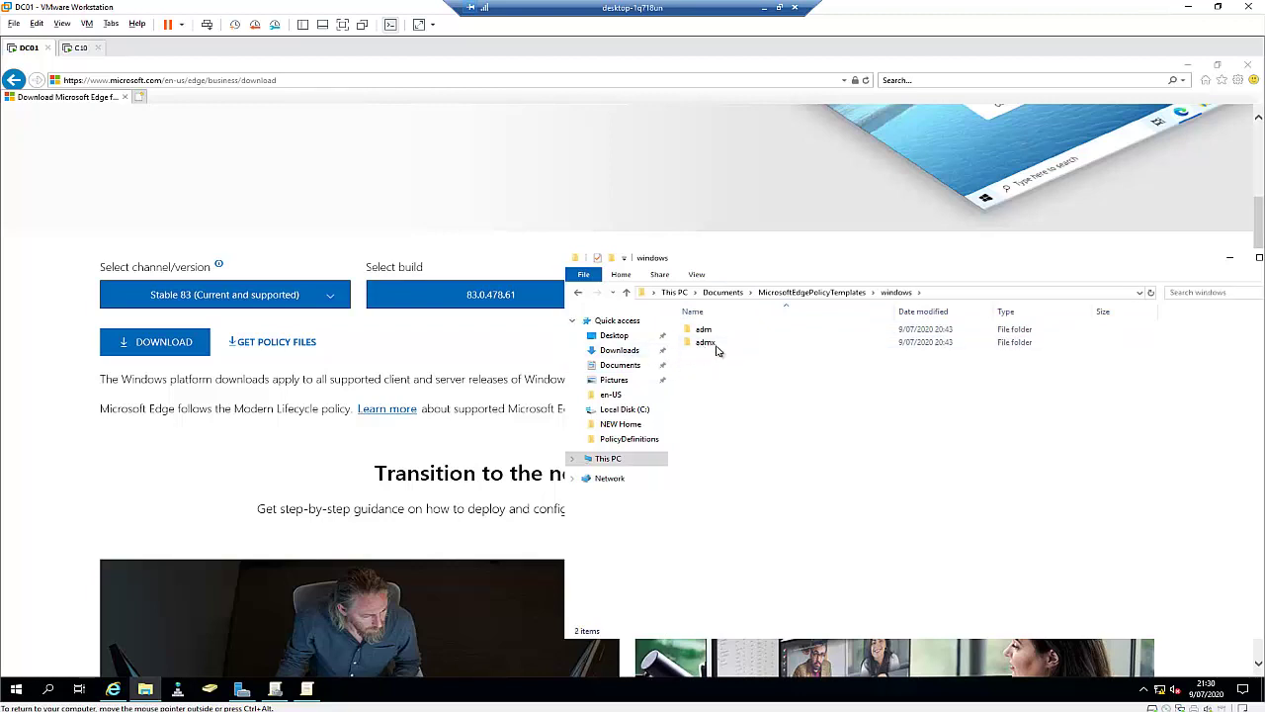
click(719, 345)
double_click(717, 344)
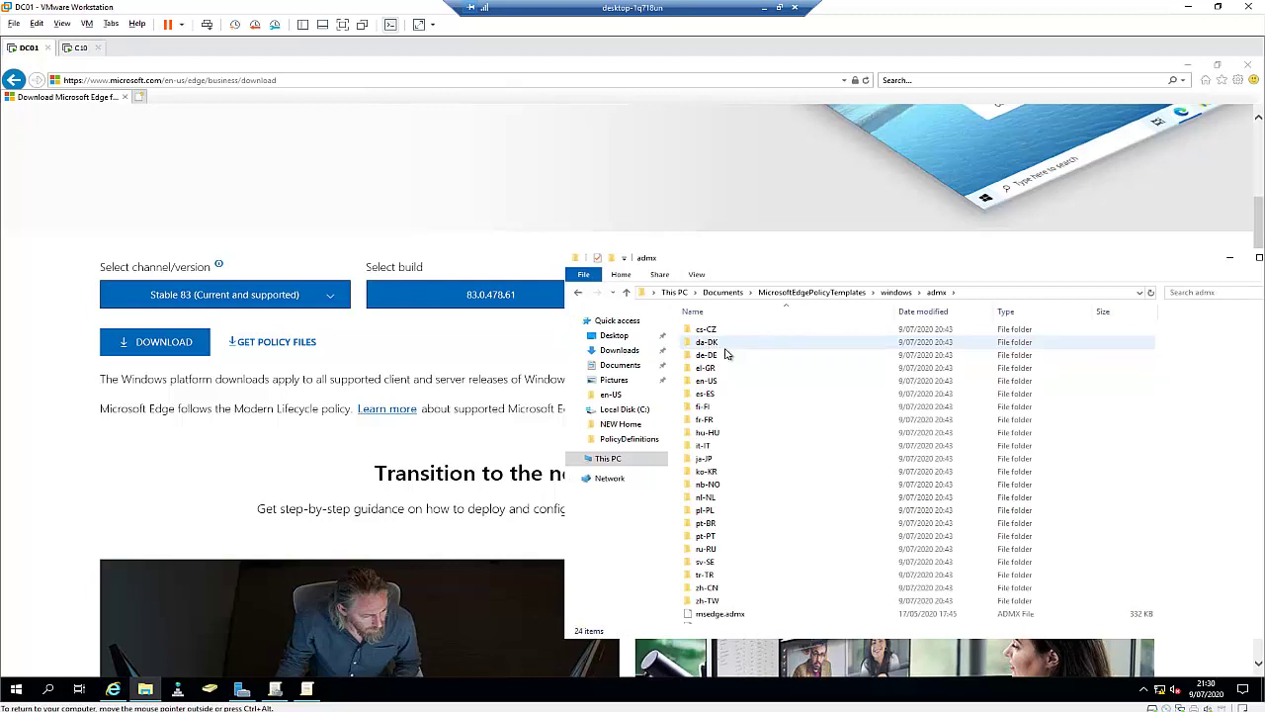
scroll(725, 375, down, 1)
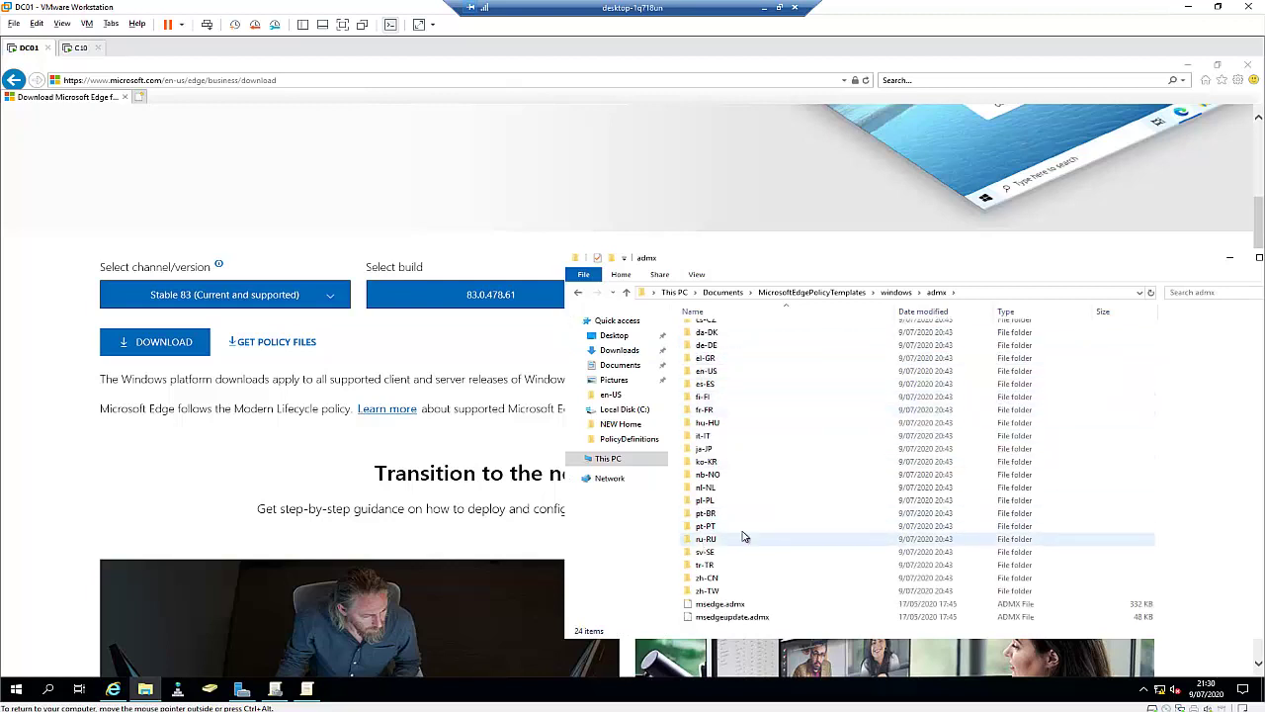
click(726, 607)
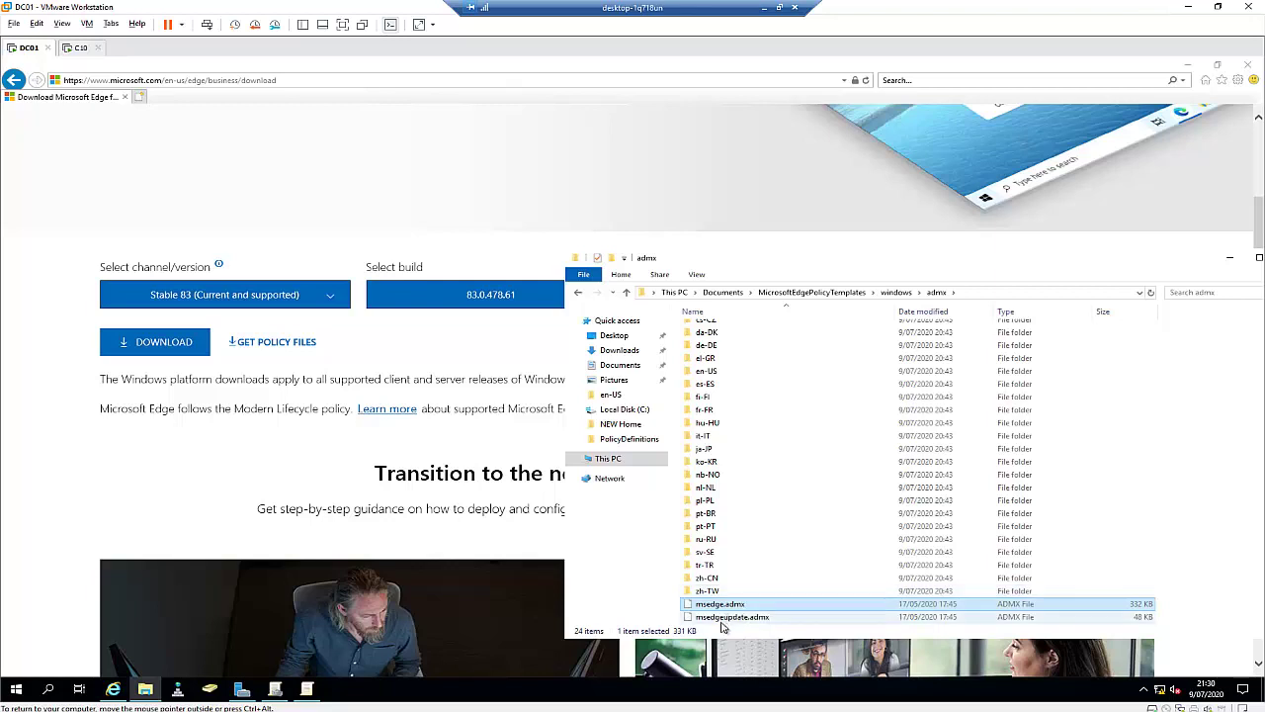
click(723, 620)
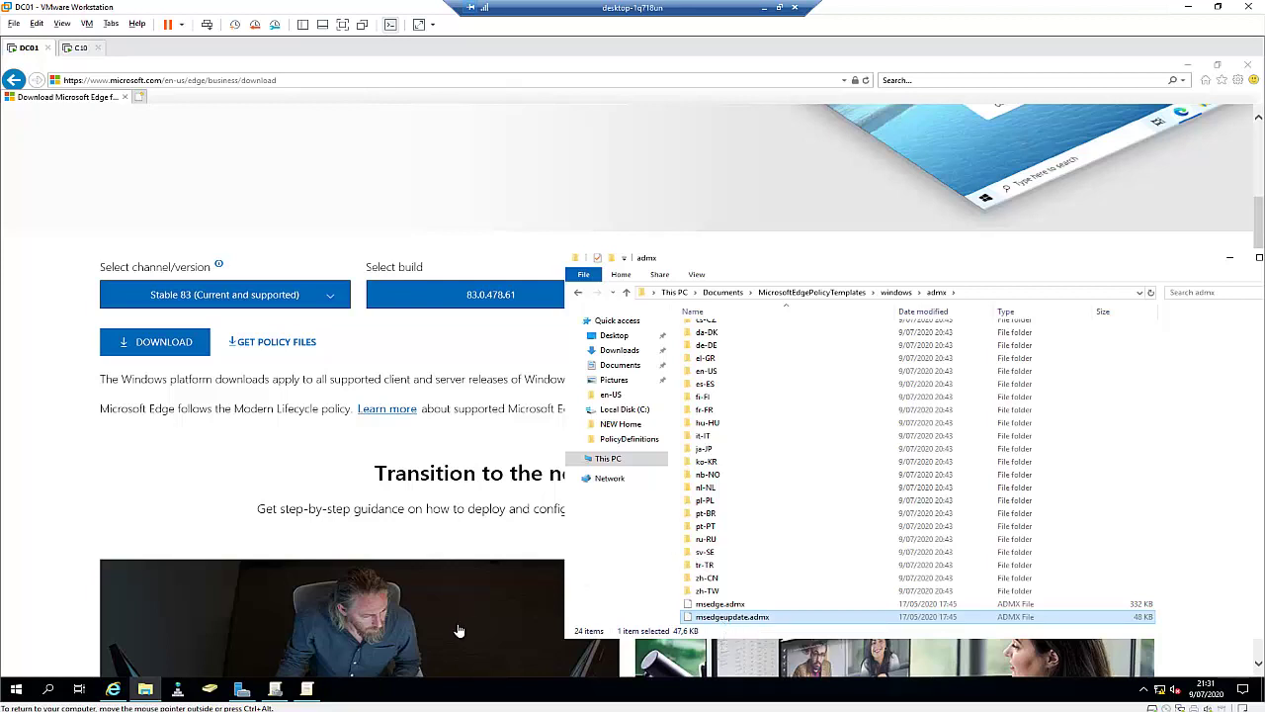
click(145, 689)
right_click(145, 689)
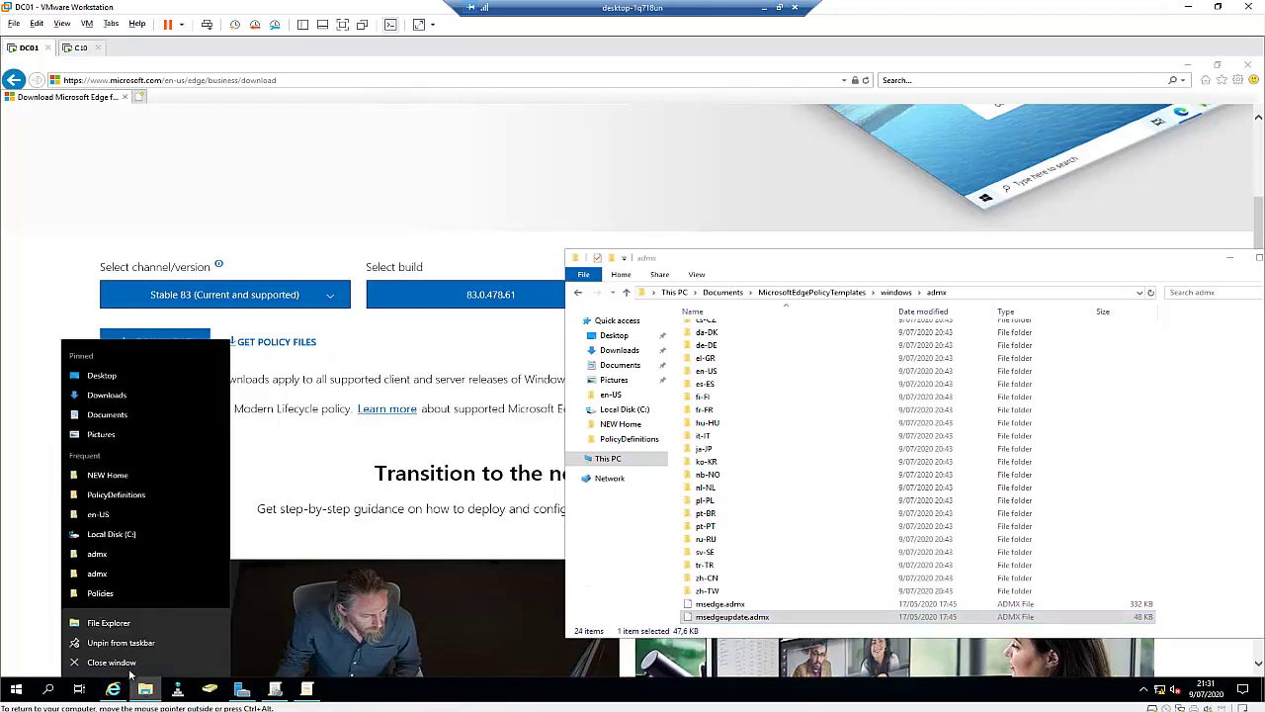
- Open a second File Explorer window at C:\Windows\SYSVOL\domain\Policies\PolicyDefinitions
click(109, 616)
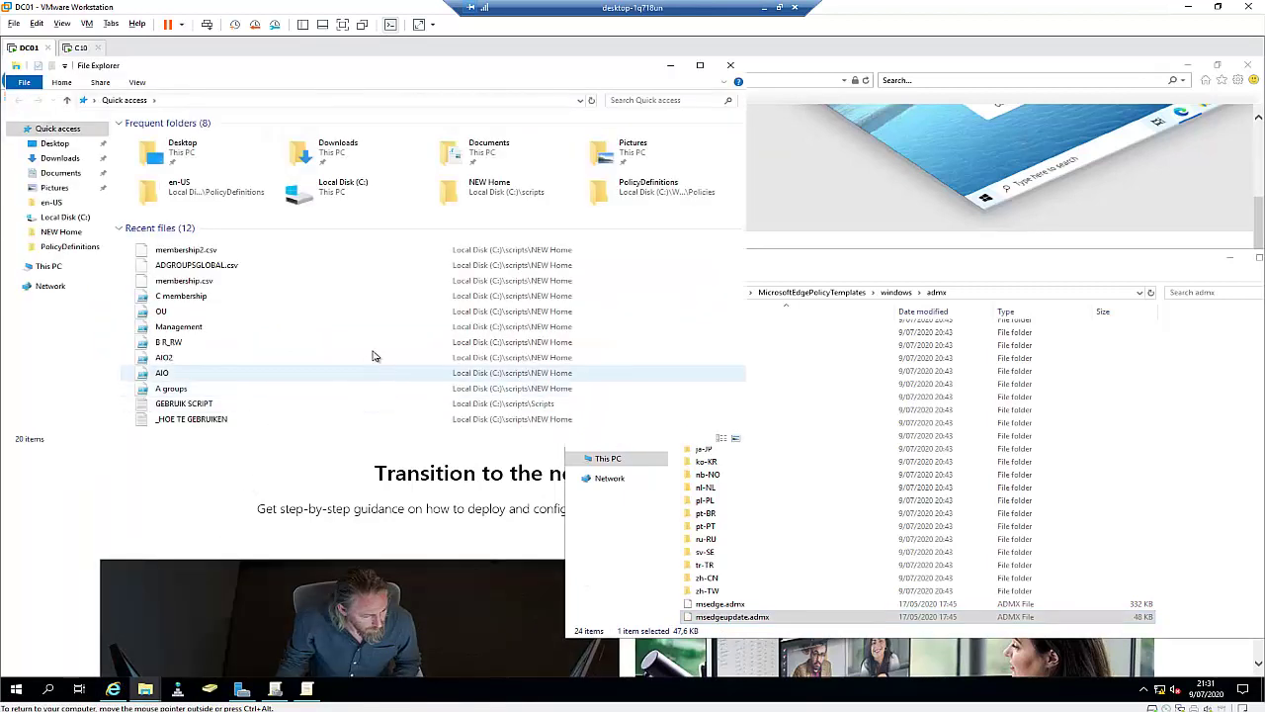
click(59, 267)
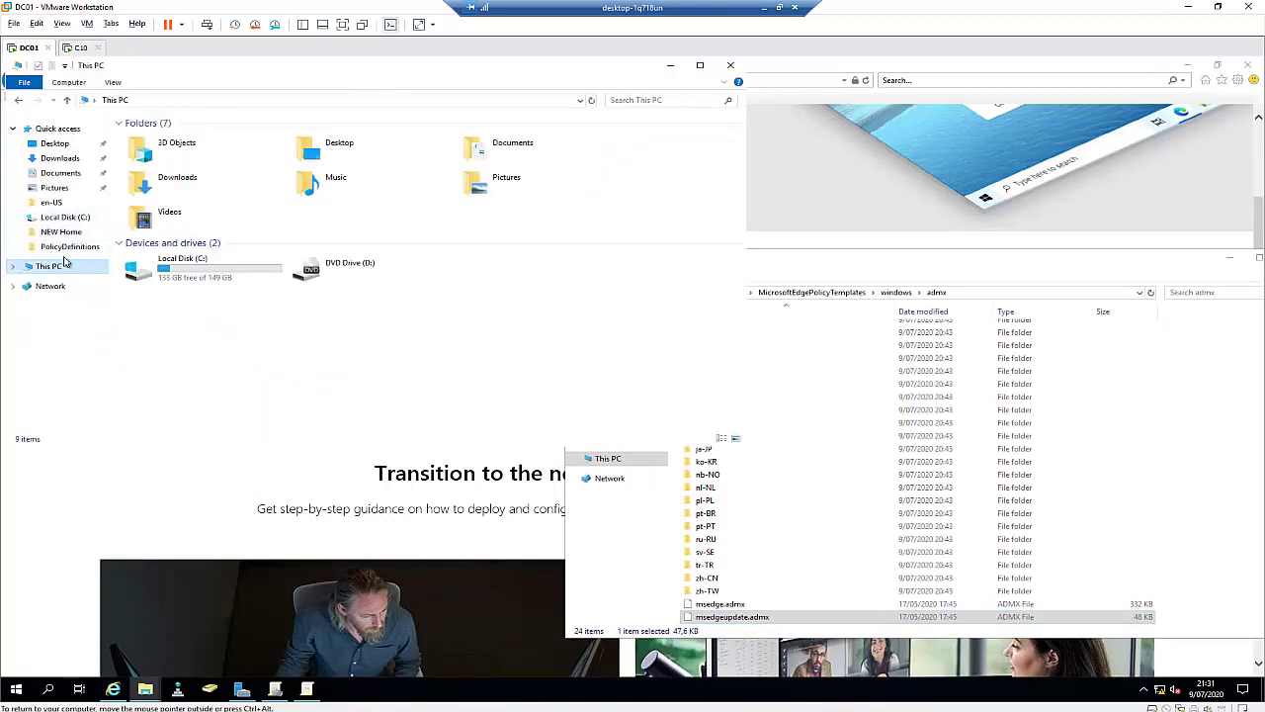
double_click(214, 277)
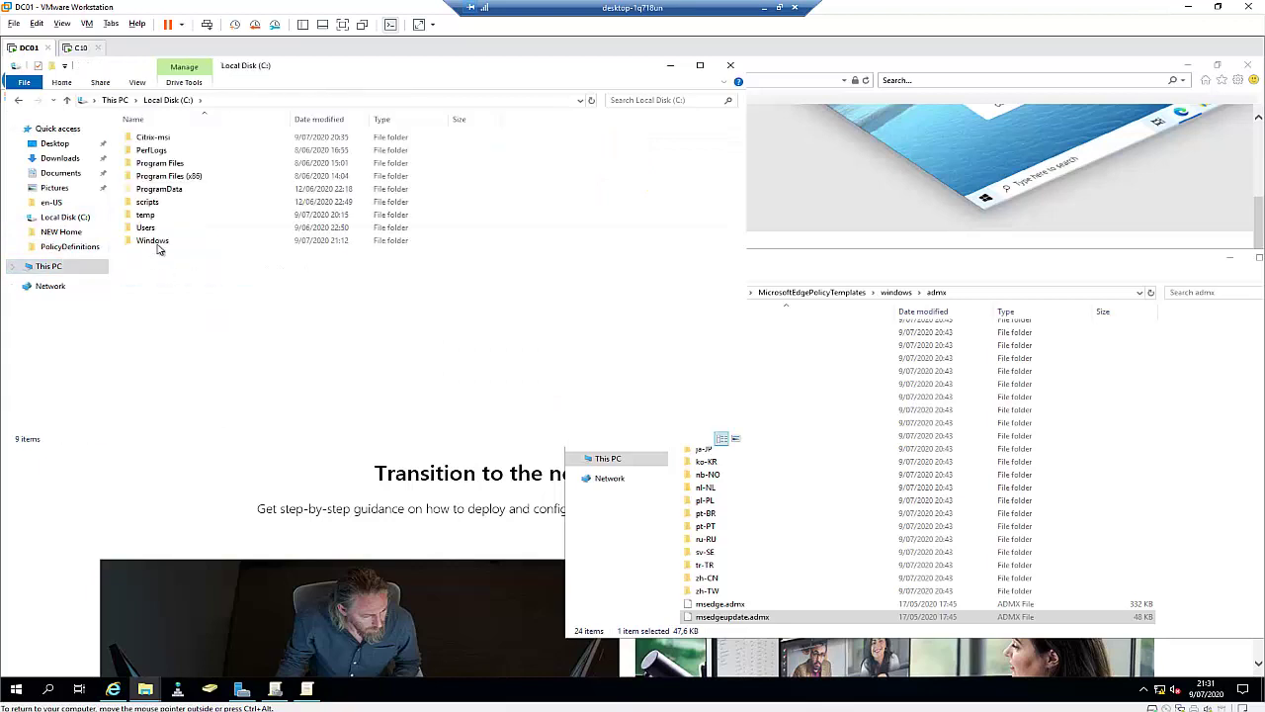
double_click(156, 244)
click(168, 244)
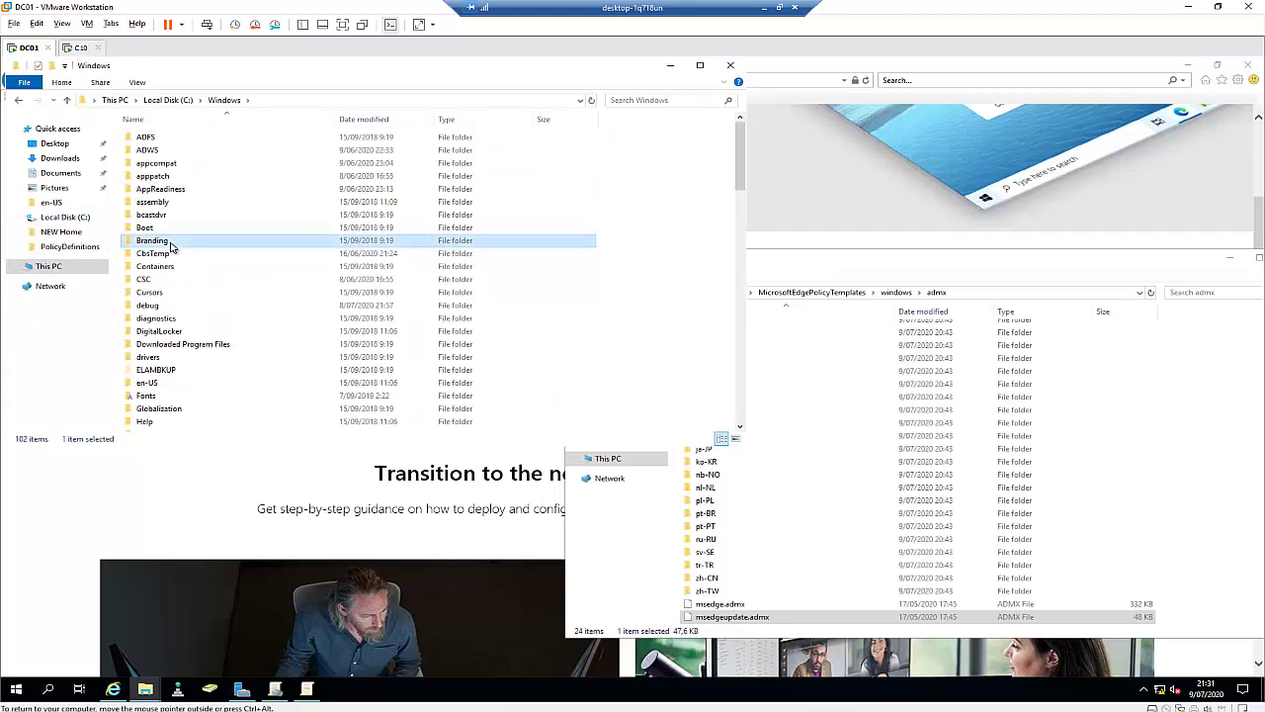
text(system)
double_click(163, 354)
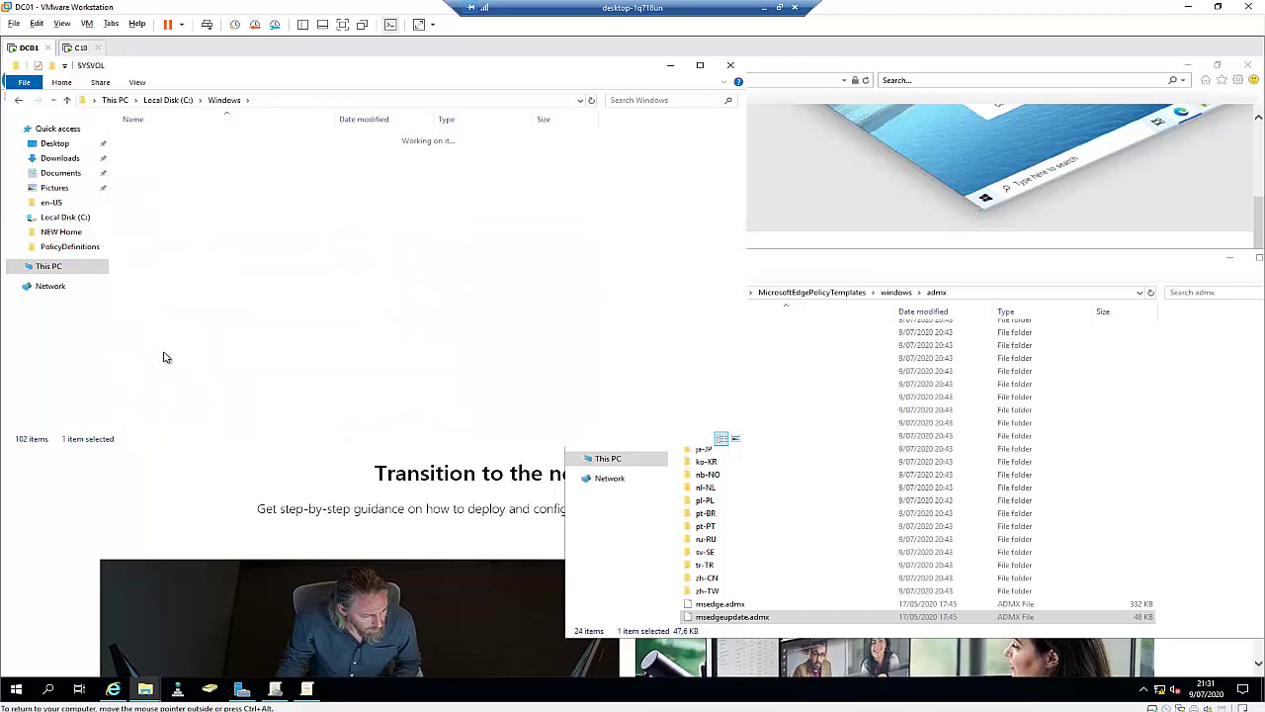
double_click(155, 138)
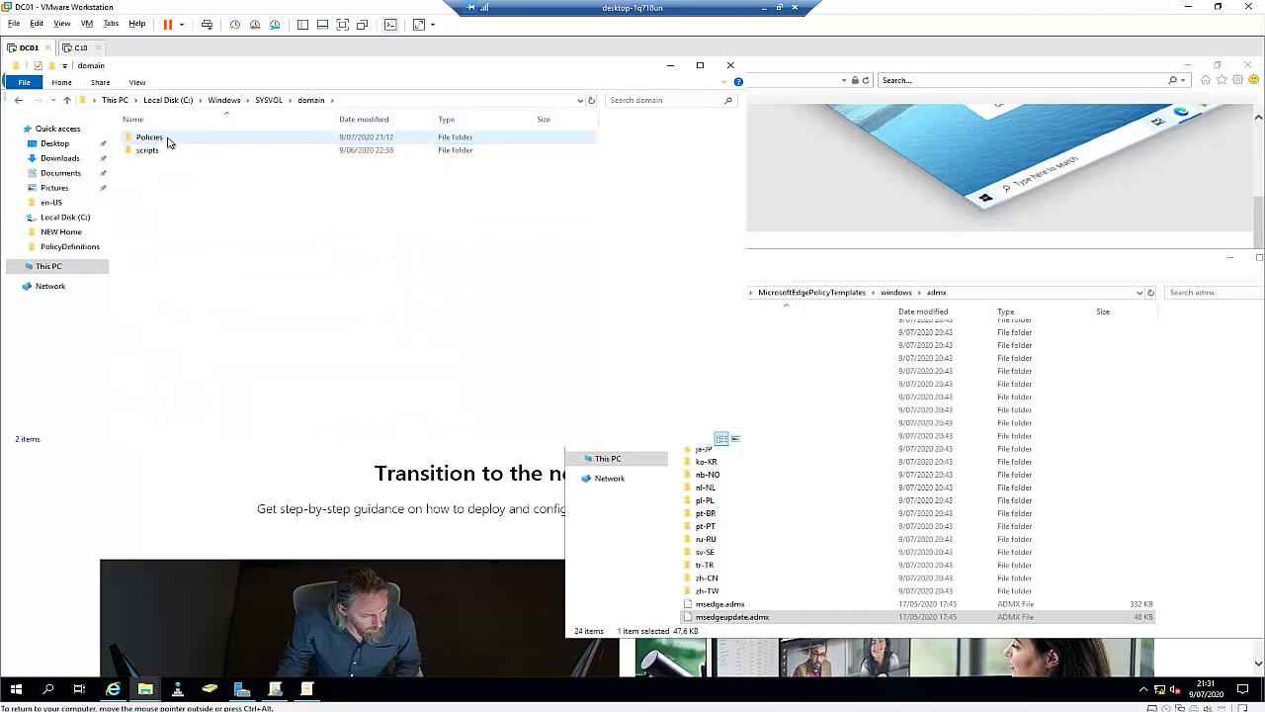
double_click(168, 140)
double_click(198, 205)
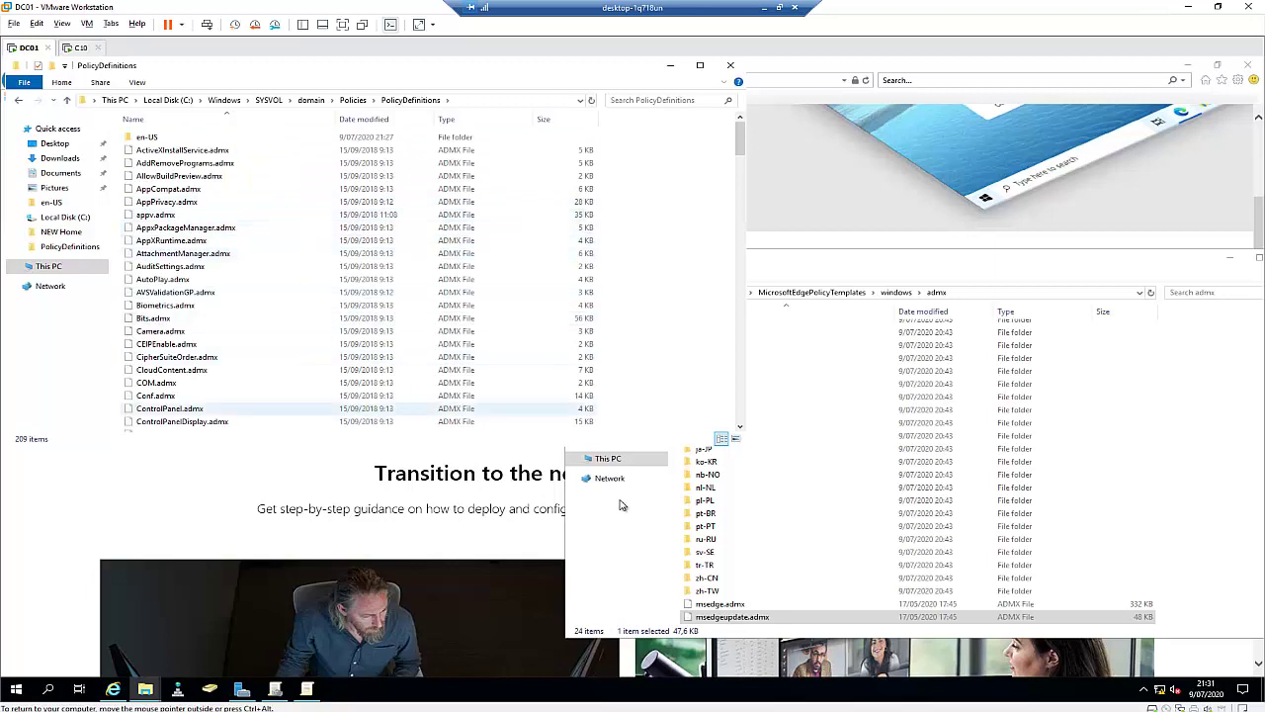
- Copy msedge.admx from the Edge templates' admx folder
click(731, 607)
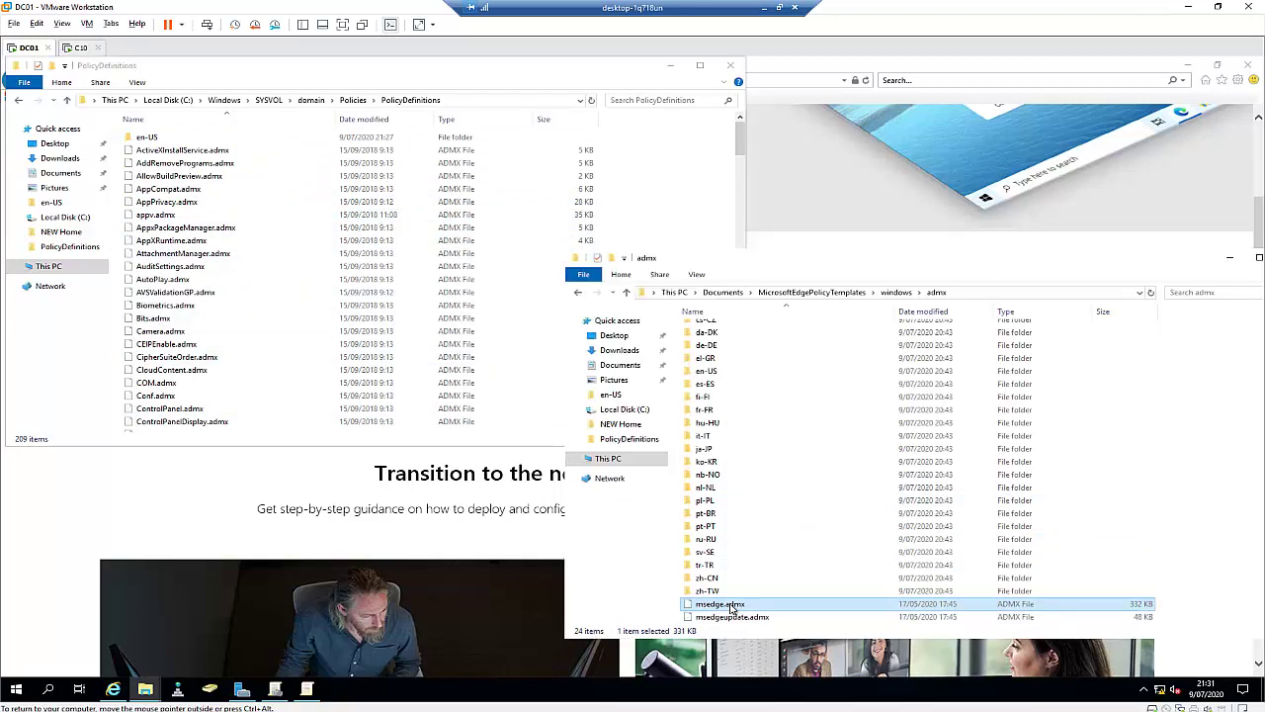
right_click(731, 605)
click(766, 537)
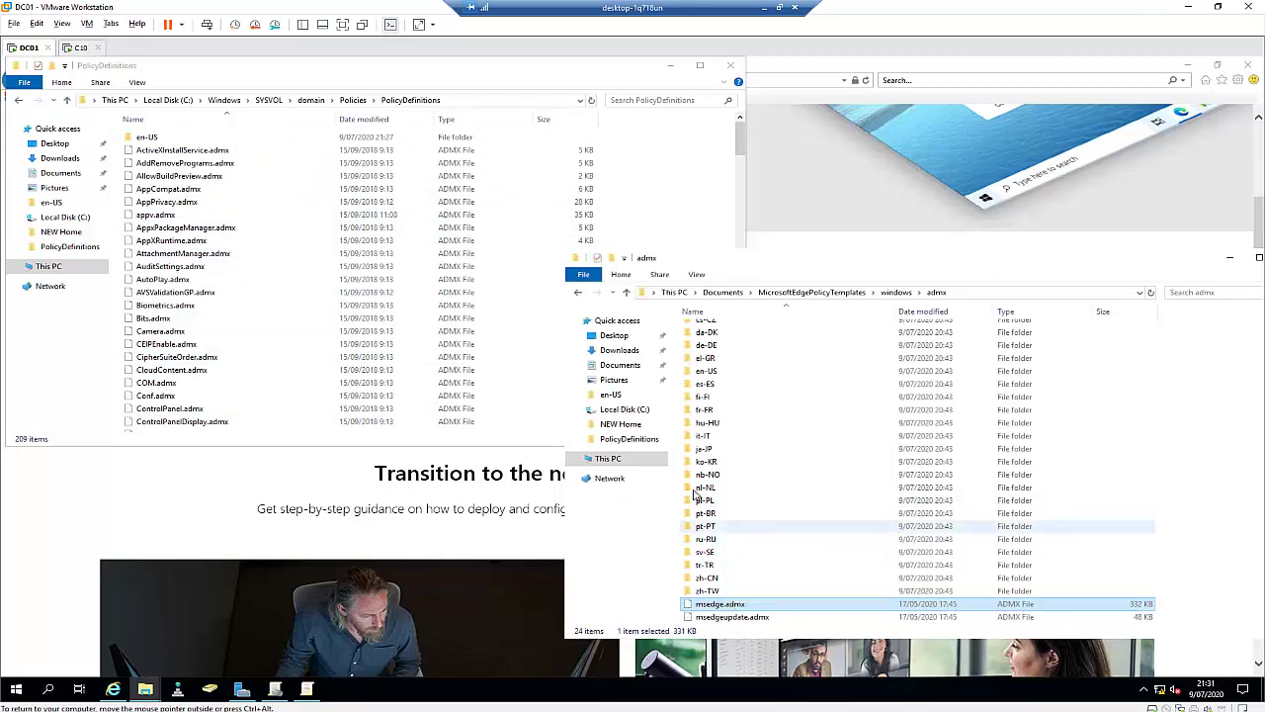
- Paste msedge.admx into PolicyDefinitions, granting administrator permission
click(671, 213)
right_click(671, 212)
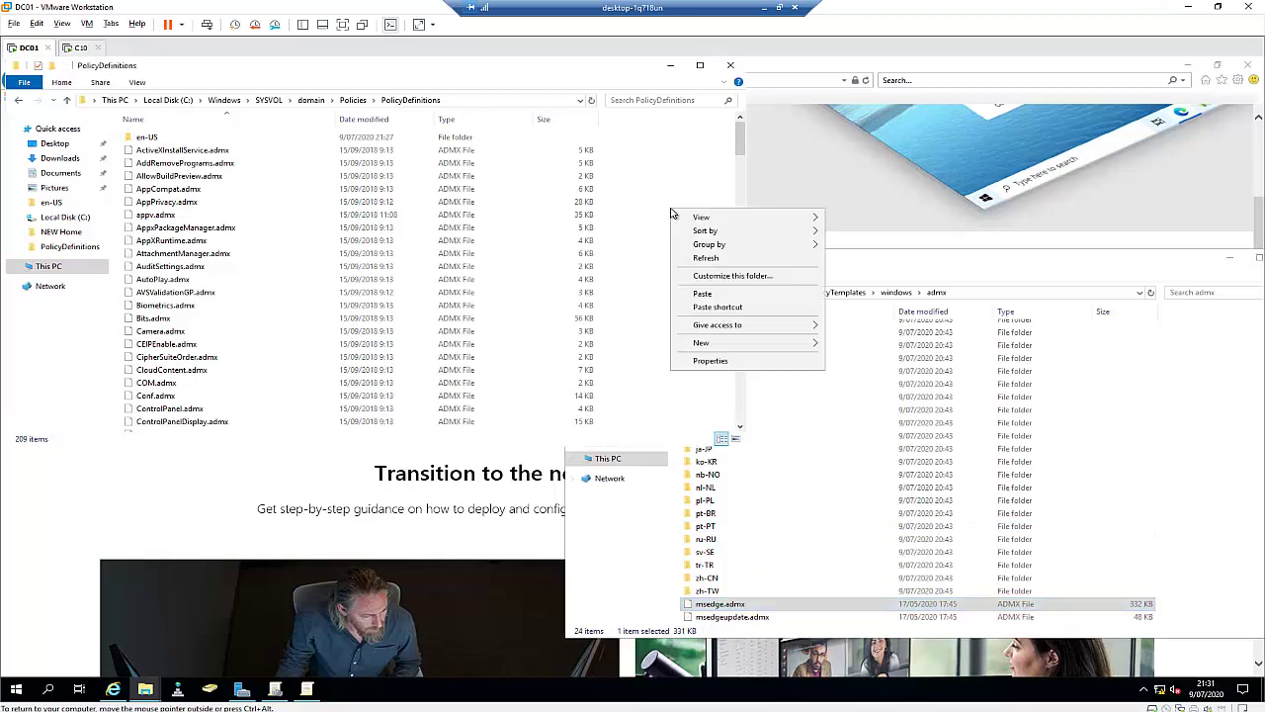
click(702, 298)
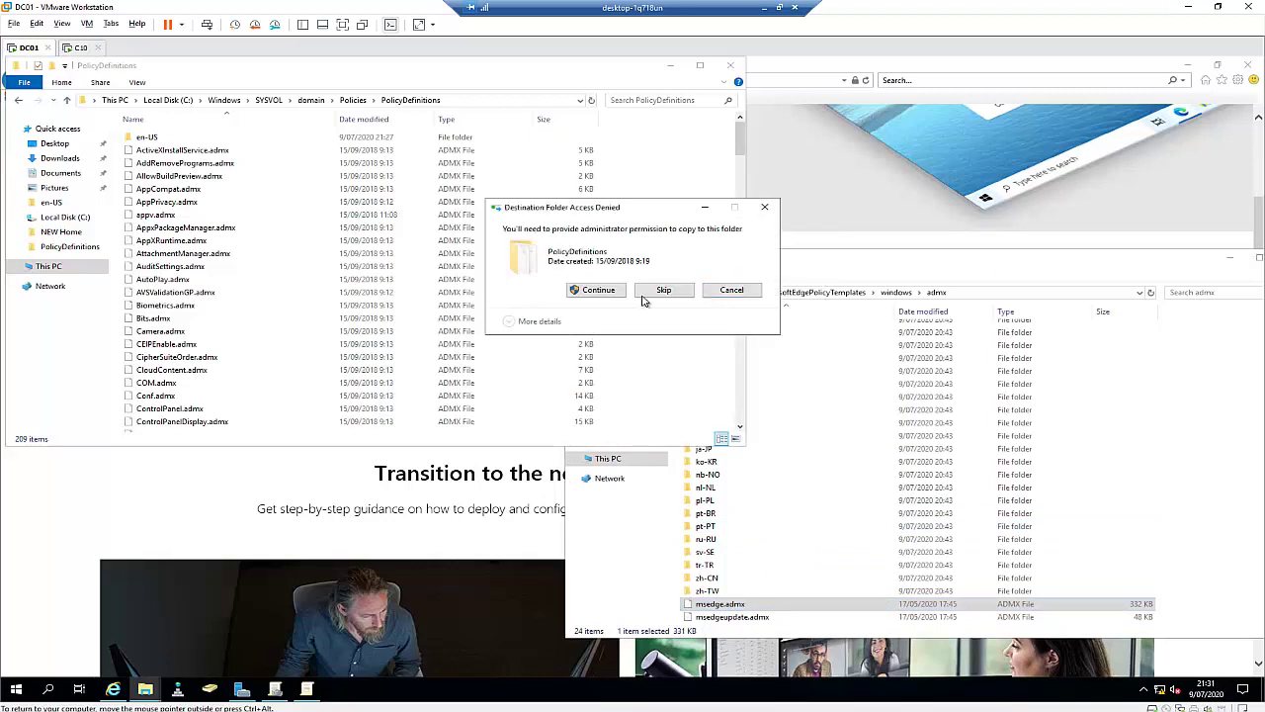
click(609, 293)
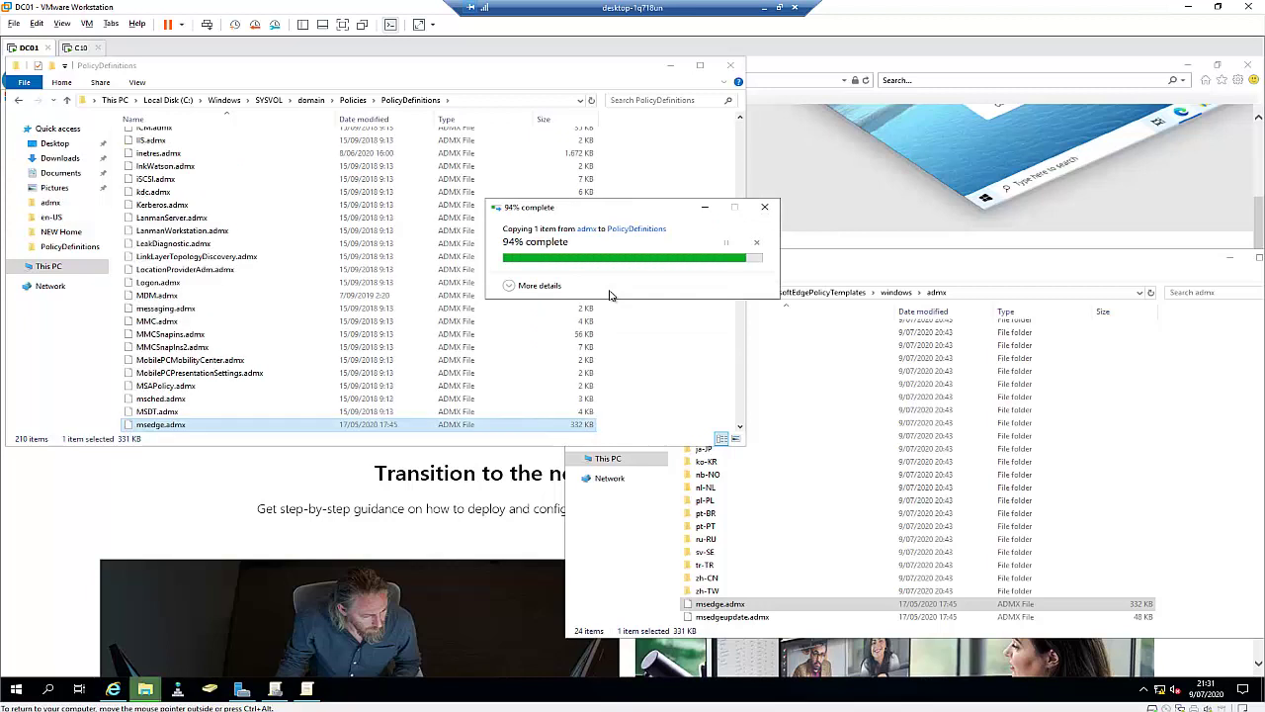
- Copy msedge.adml from the templates' en-US folder into PolicyDefinitions\en-US, granting permission
click(1091, 395)
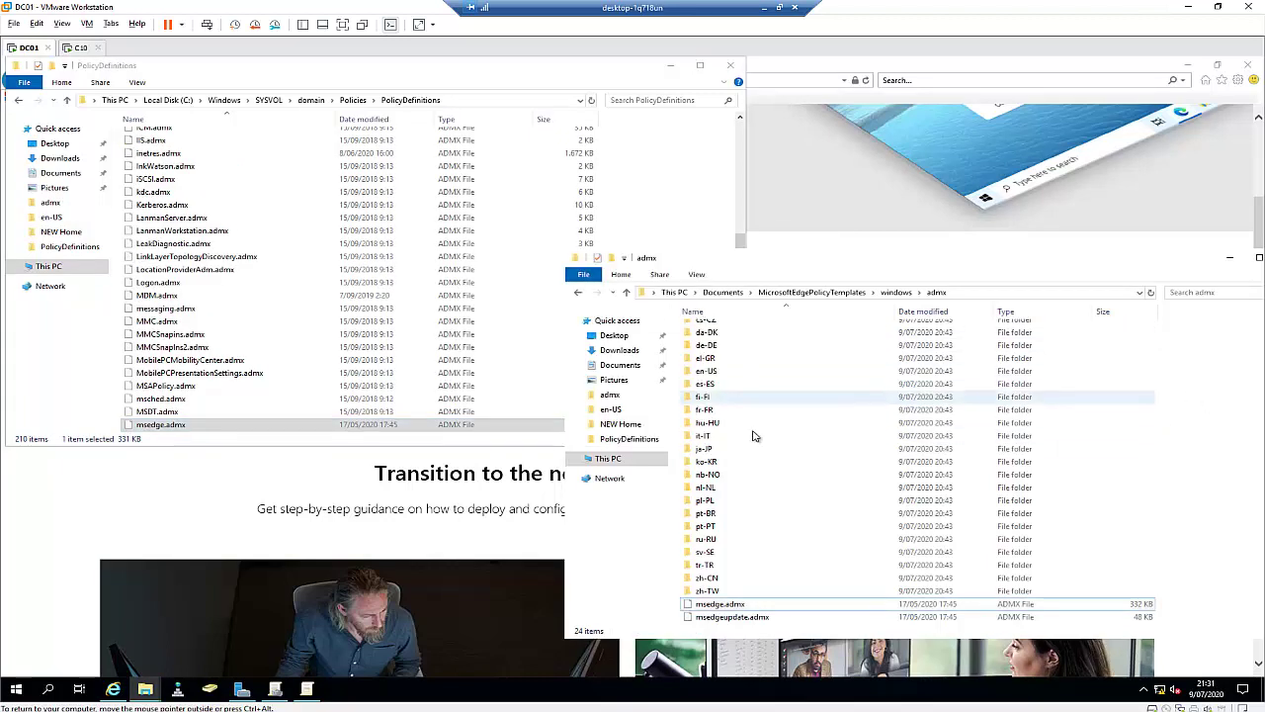
double_click(706, 372)
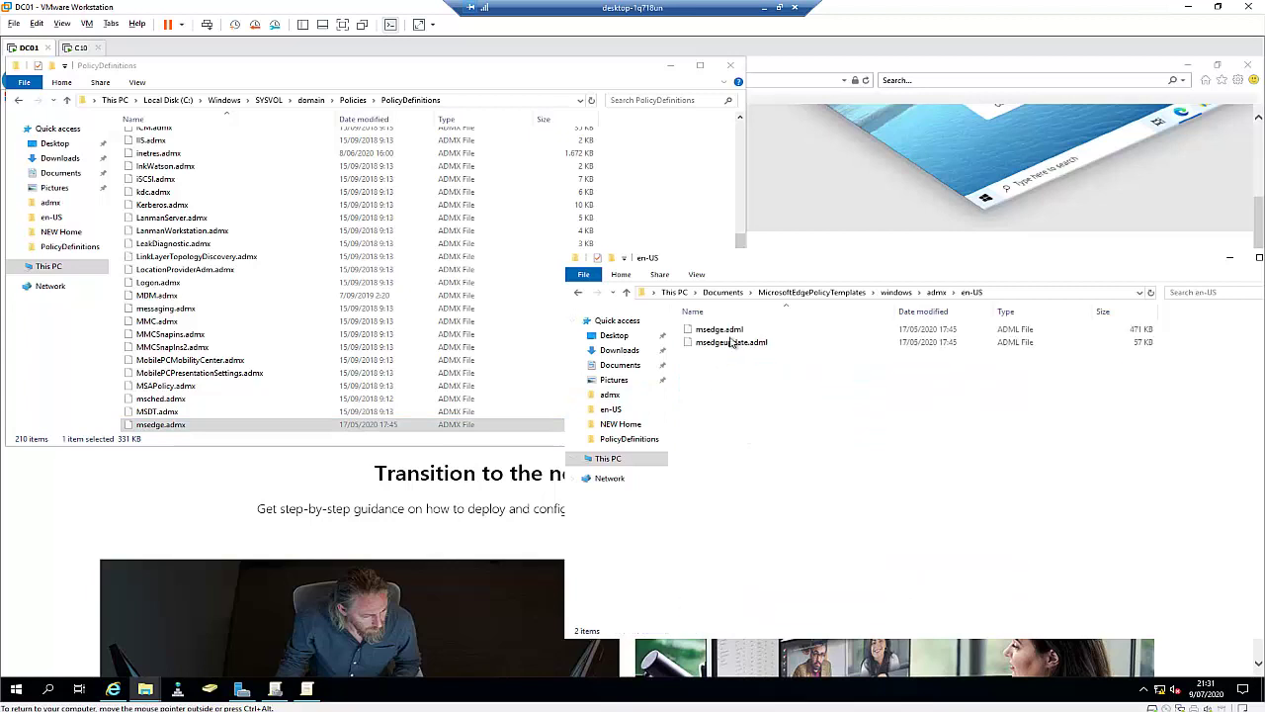
click(734, 332)
right_click(735, 334)
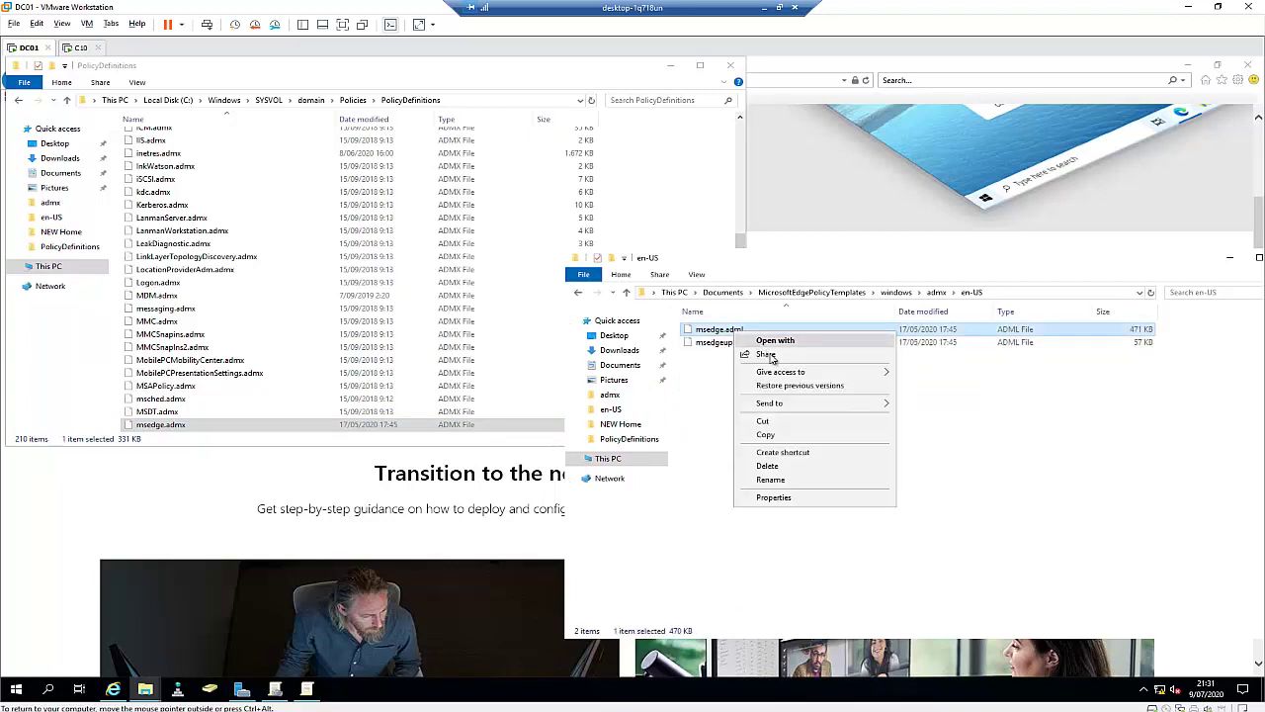
click(766, 436)
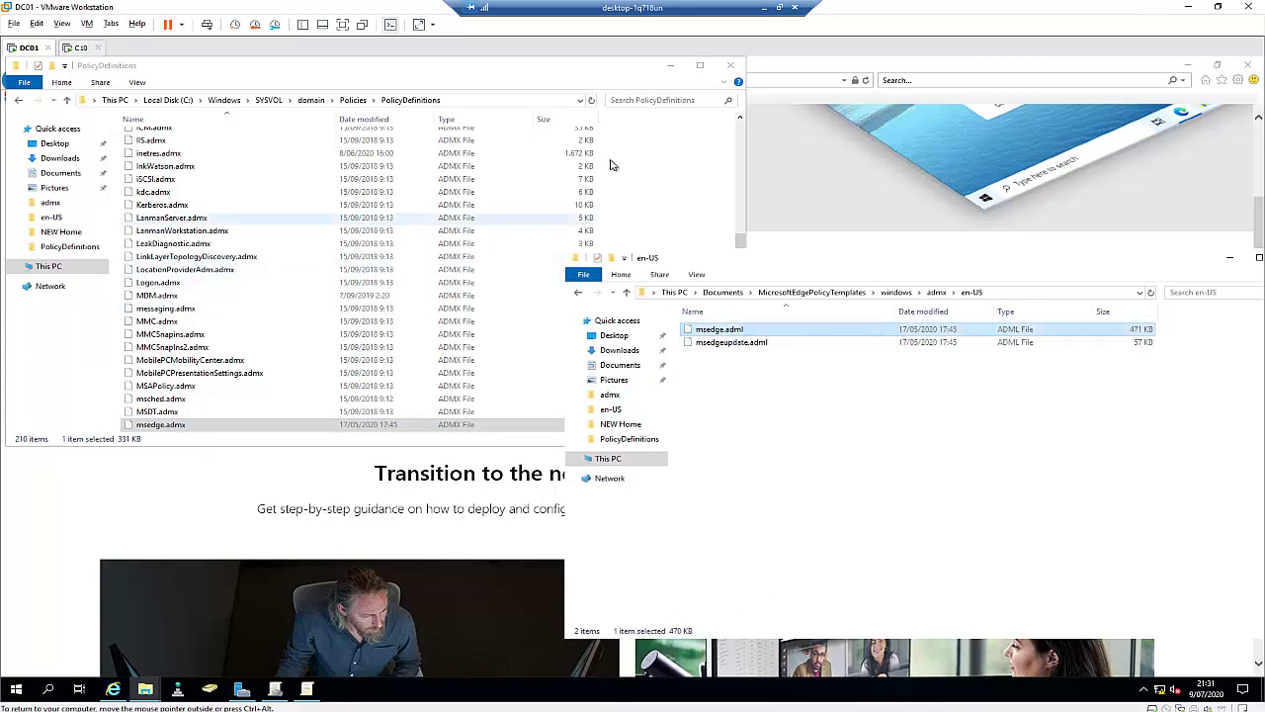
click(746, 130)
scroll(746, 129, up, 20)
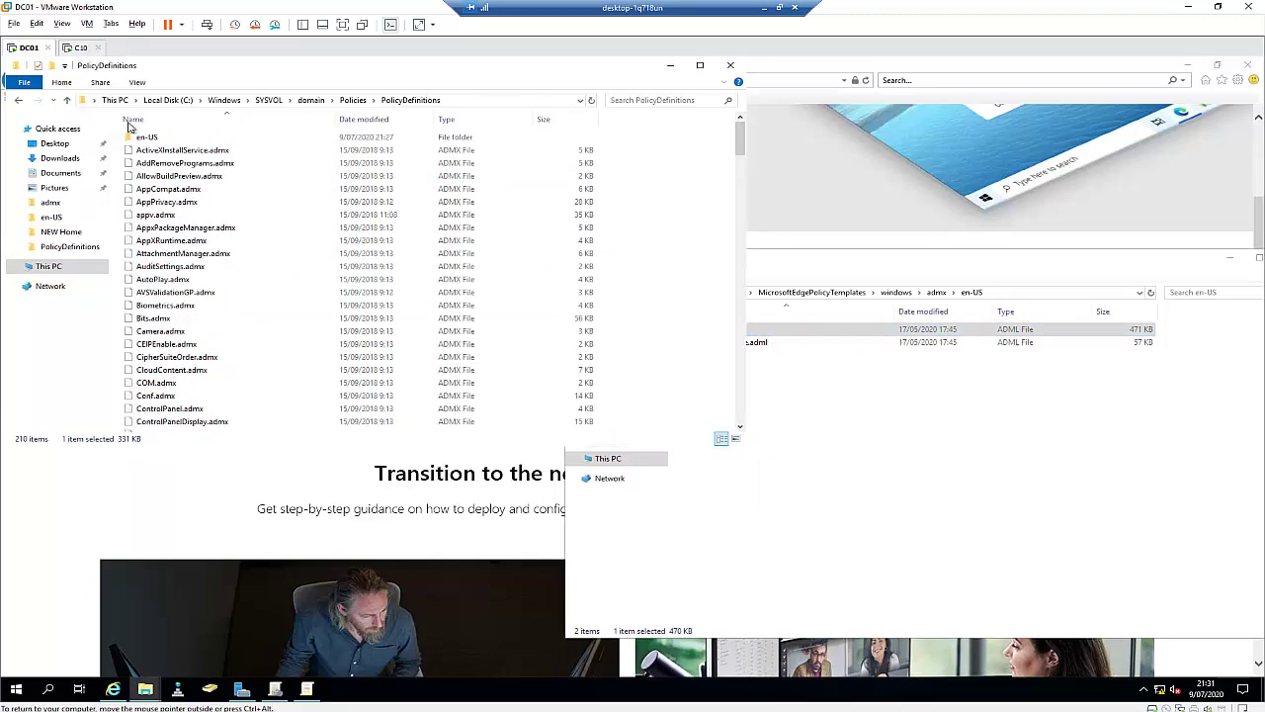
double_click(155, 139)
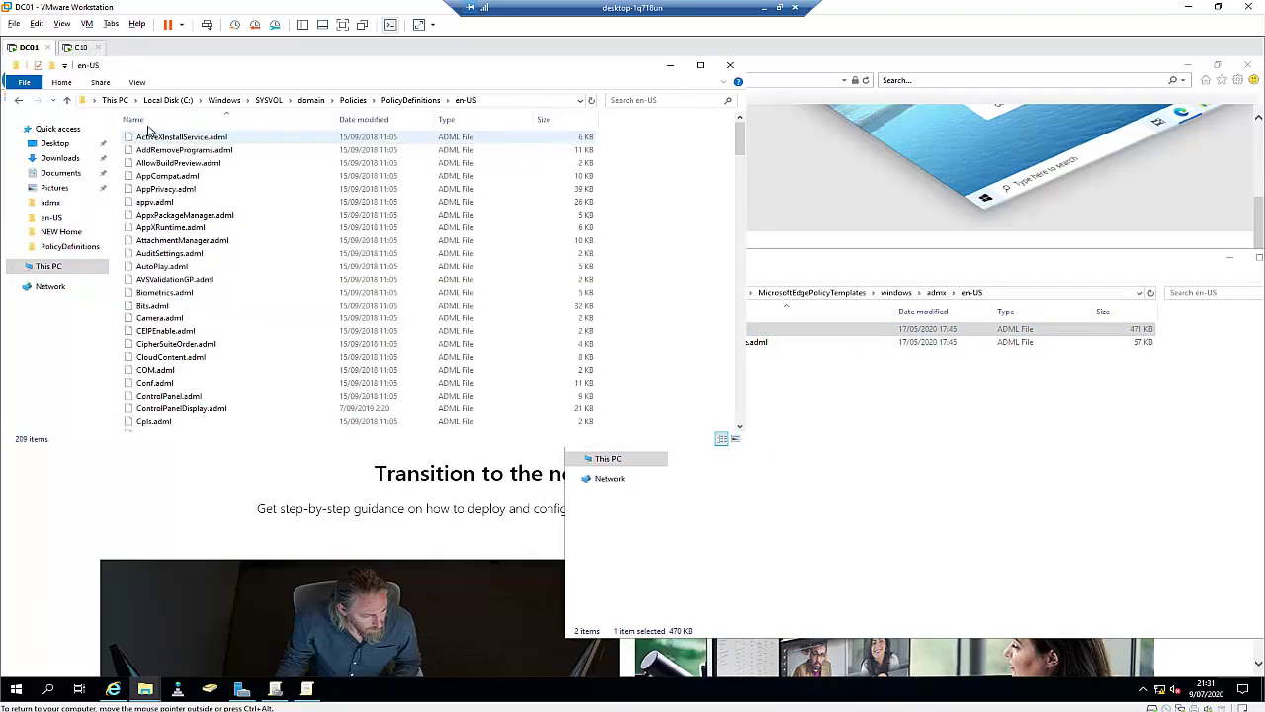
right_click(690, 340)
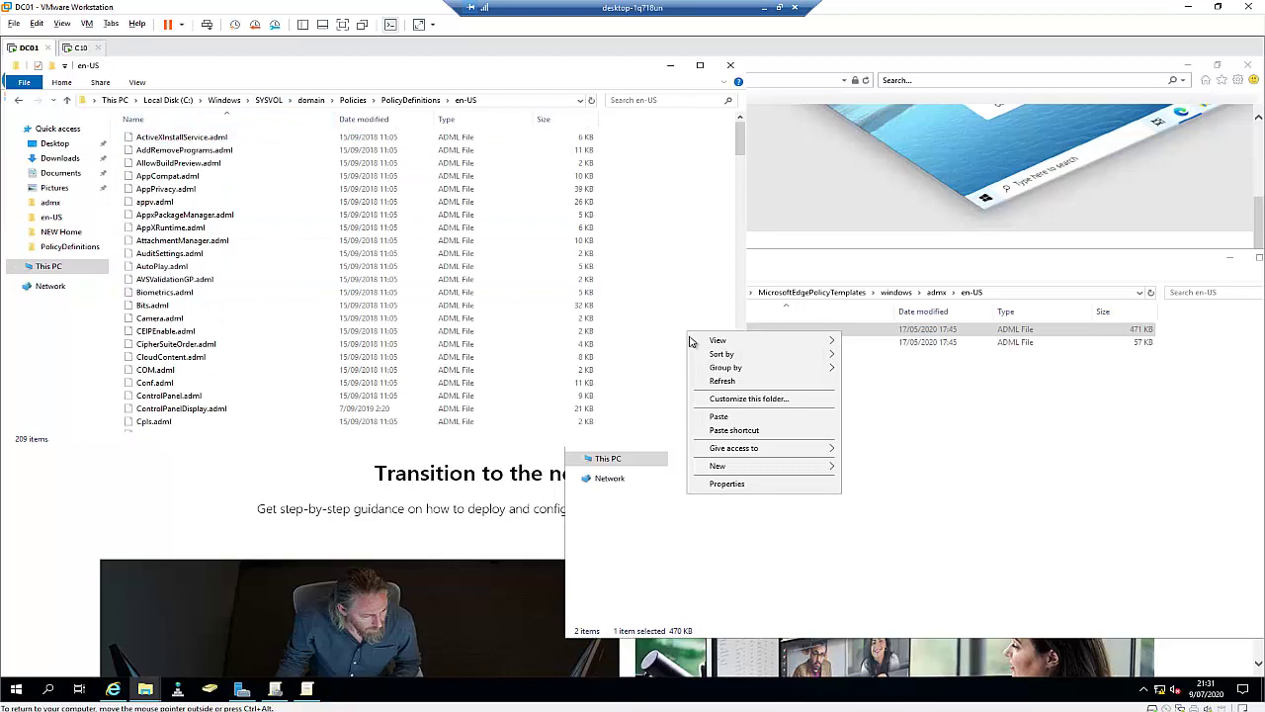
click(718, 416)
click(598, 290)
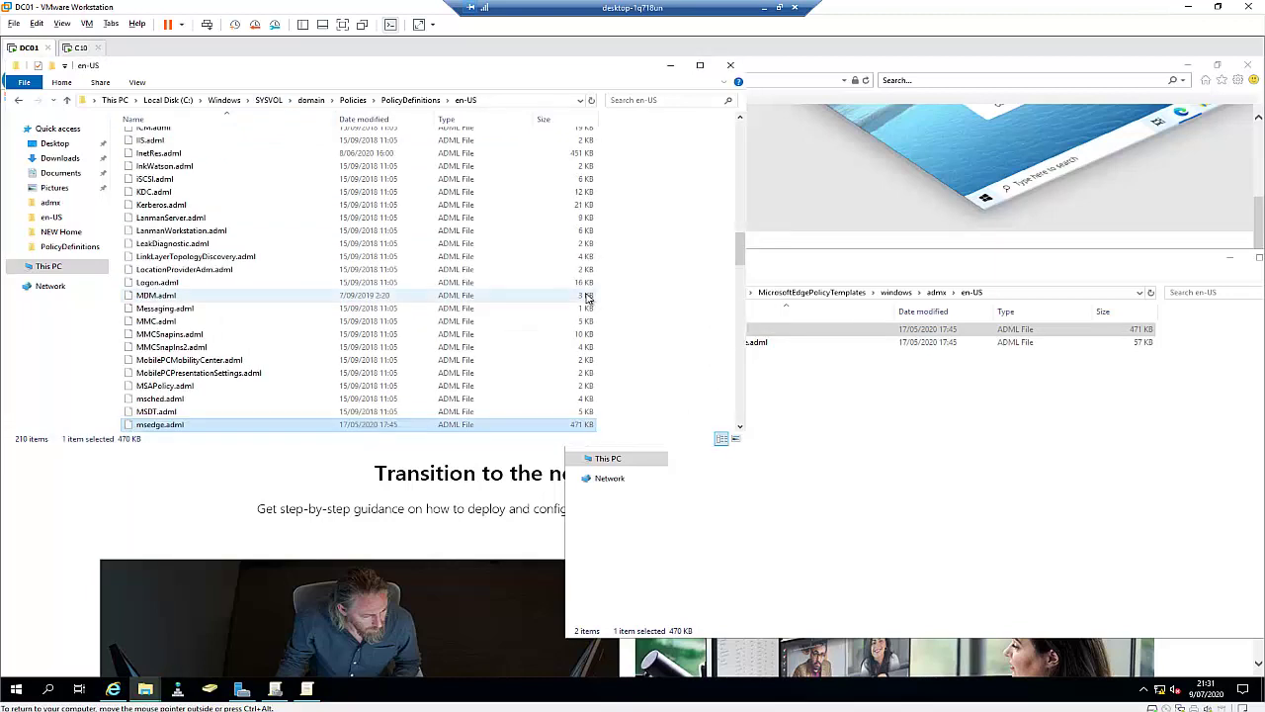
- Minimize both File Explorer windows and the Internet Explorer download page
click(670, 65)
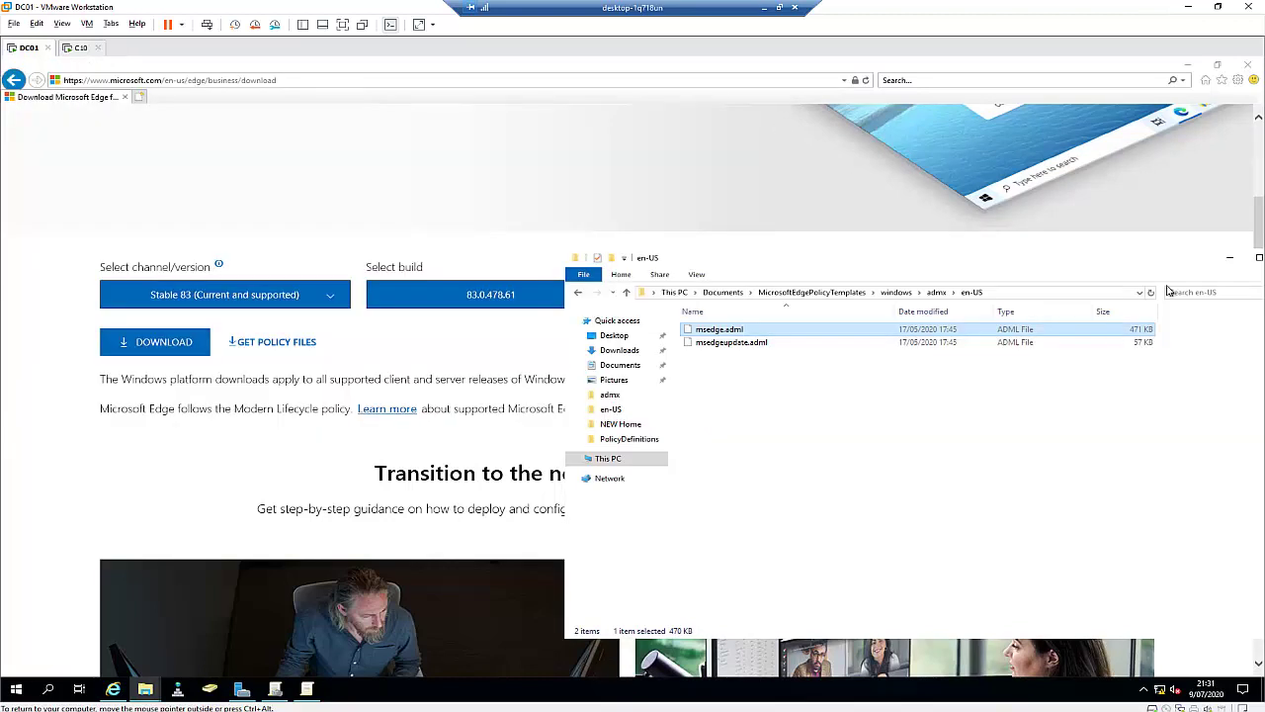
click(1229, 257)
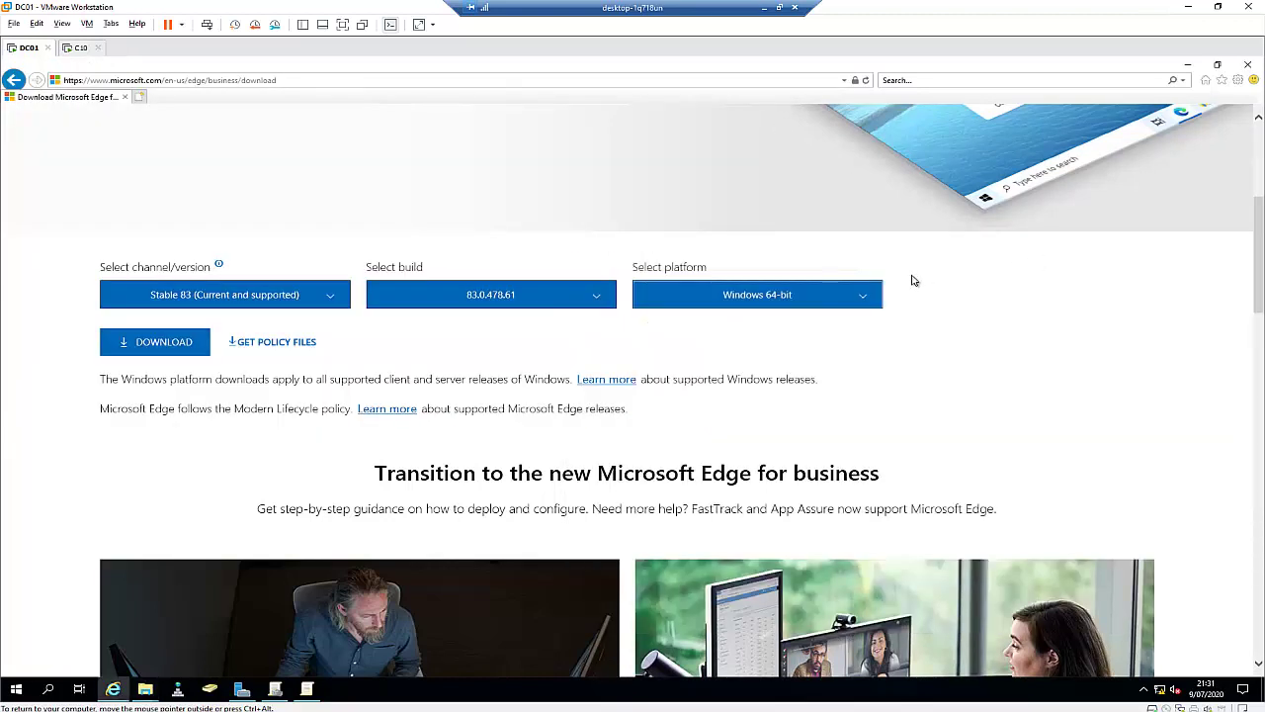
click(1187, 65)
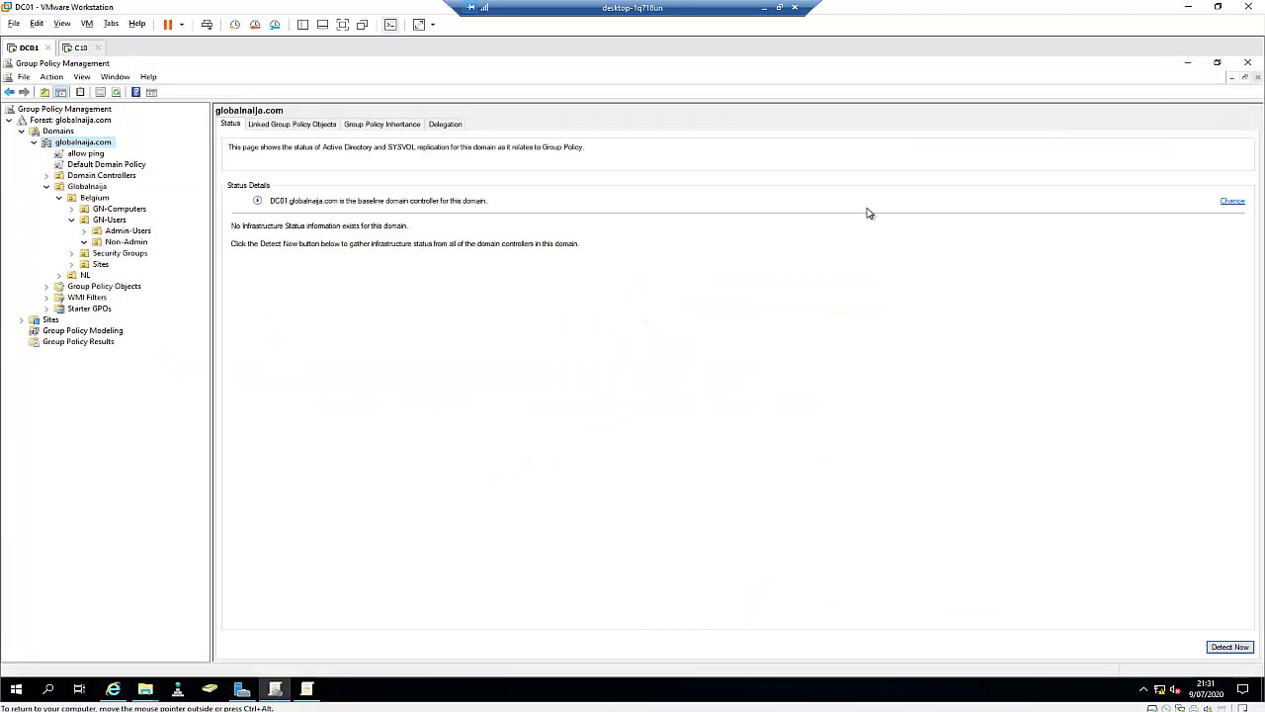
- Restore the leftover Group Policy Management Editor and close it
click(308, 688)
click(562, 114)
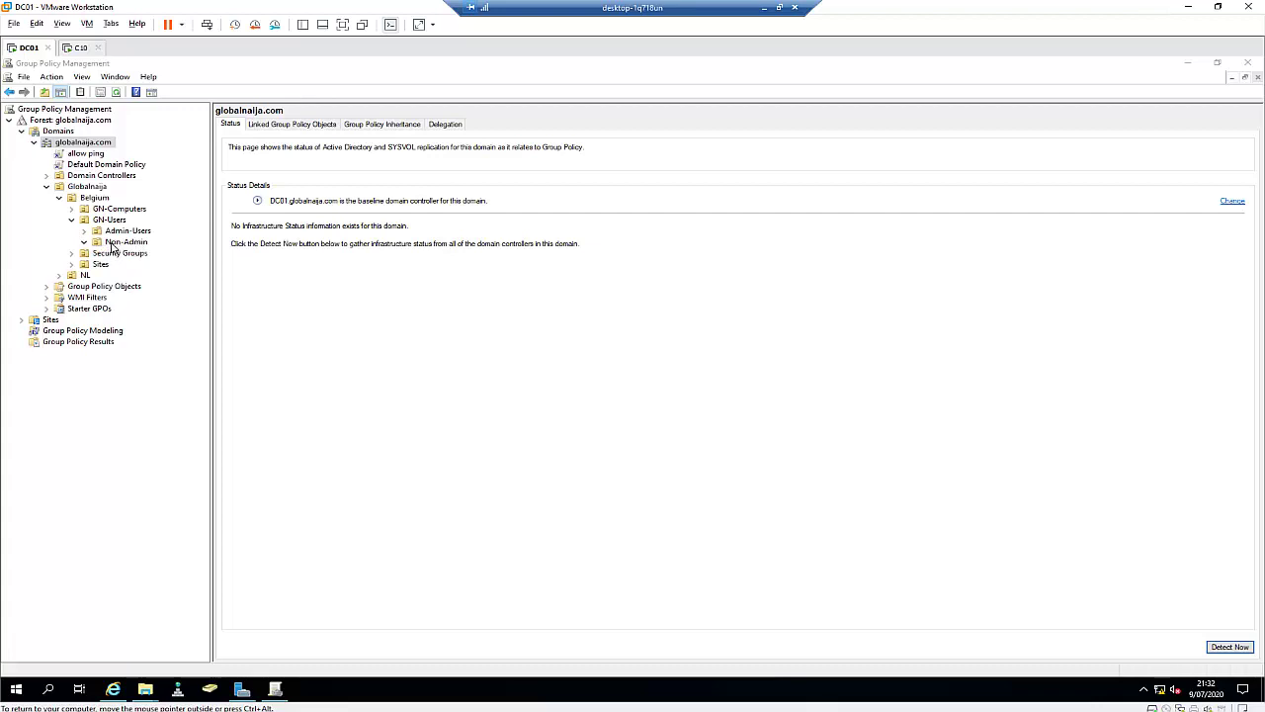
- Create a GPO named 'Microsoft Edge-policy' linked to Non-Admin, renaming after the duplicate-name error
click(115, 246)
right_click(115, 246)
click(163, 249)
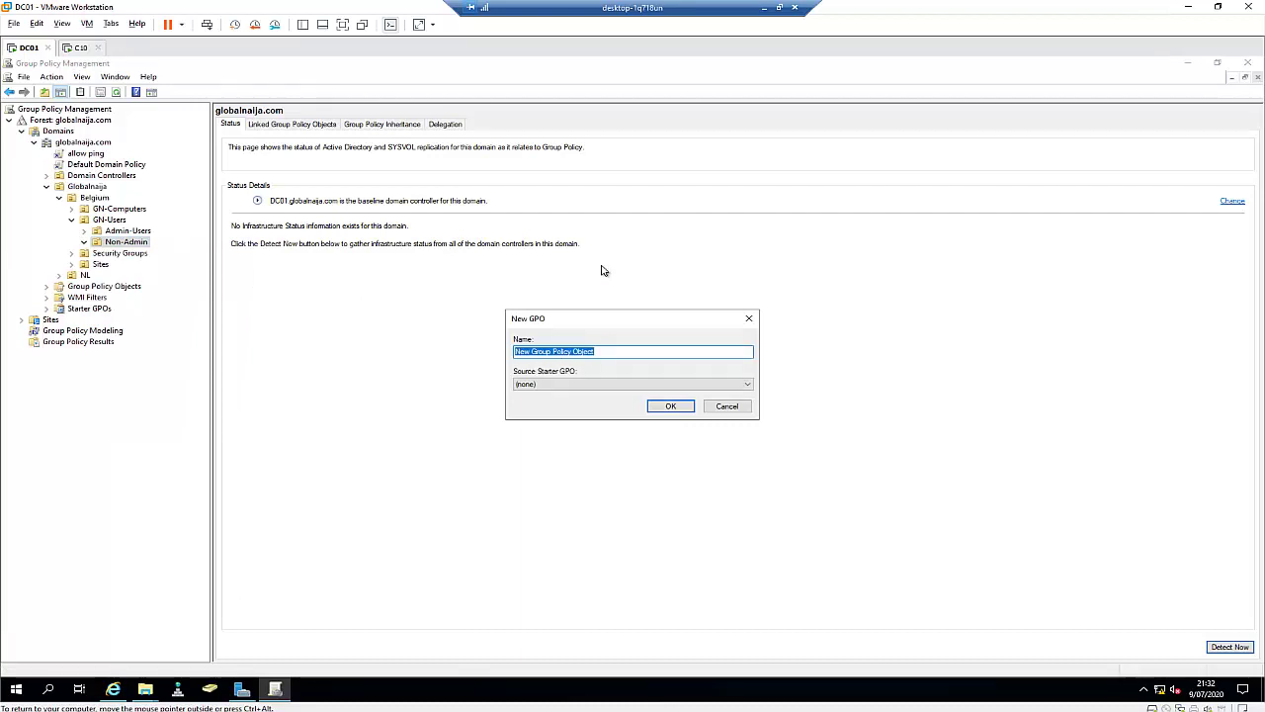
text(Microsoft Edge Polic)
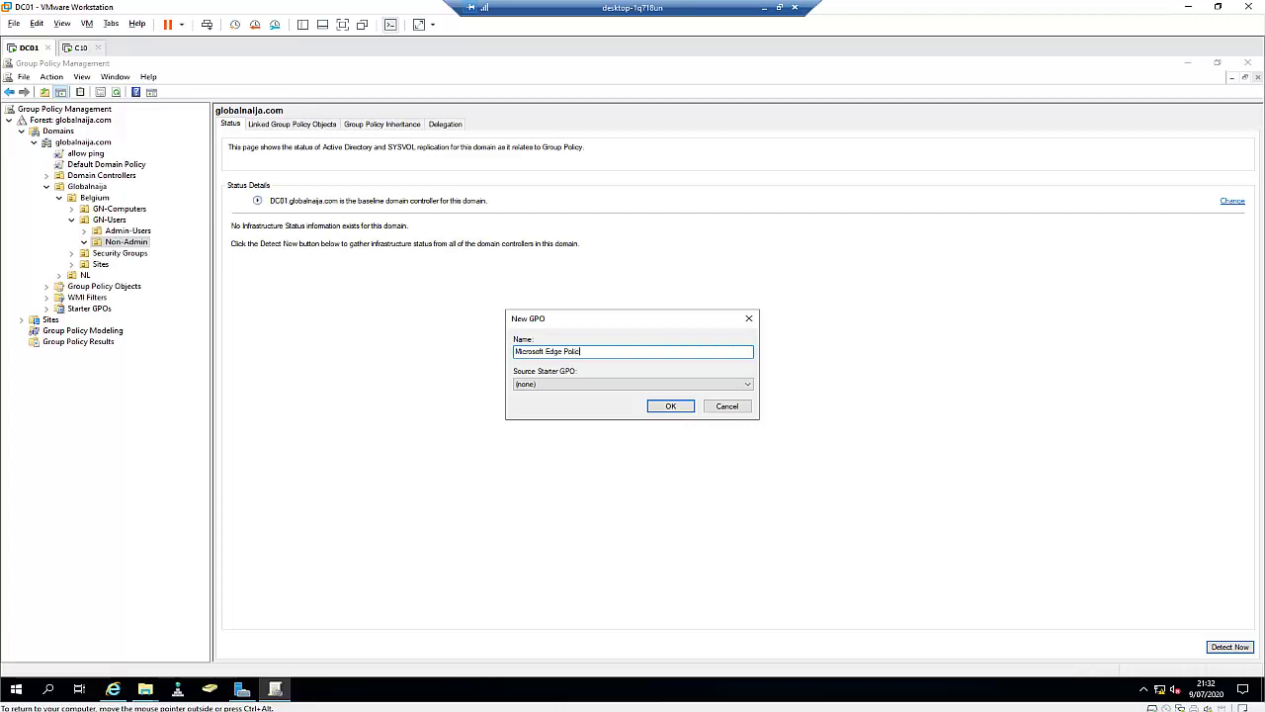
text(y)
click(670, 405)
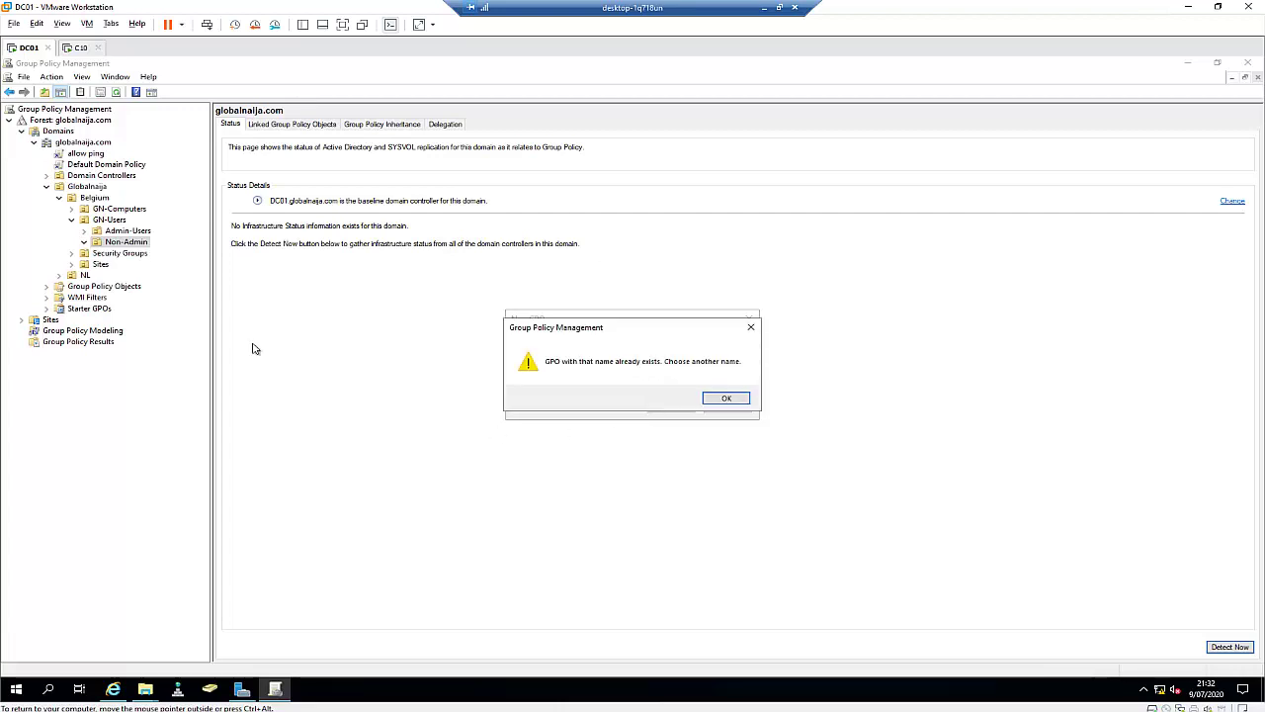
click(726, 398)
click(602, 351)
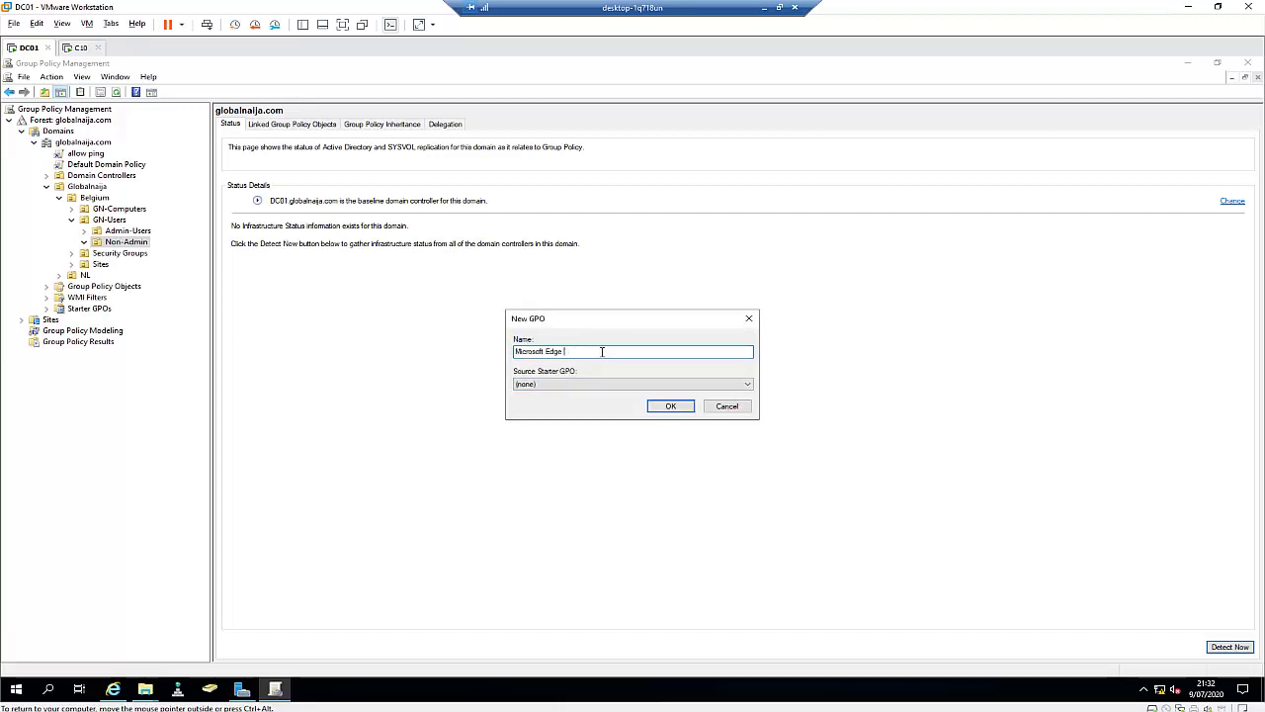
text(policy)
click(660, 400)
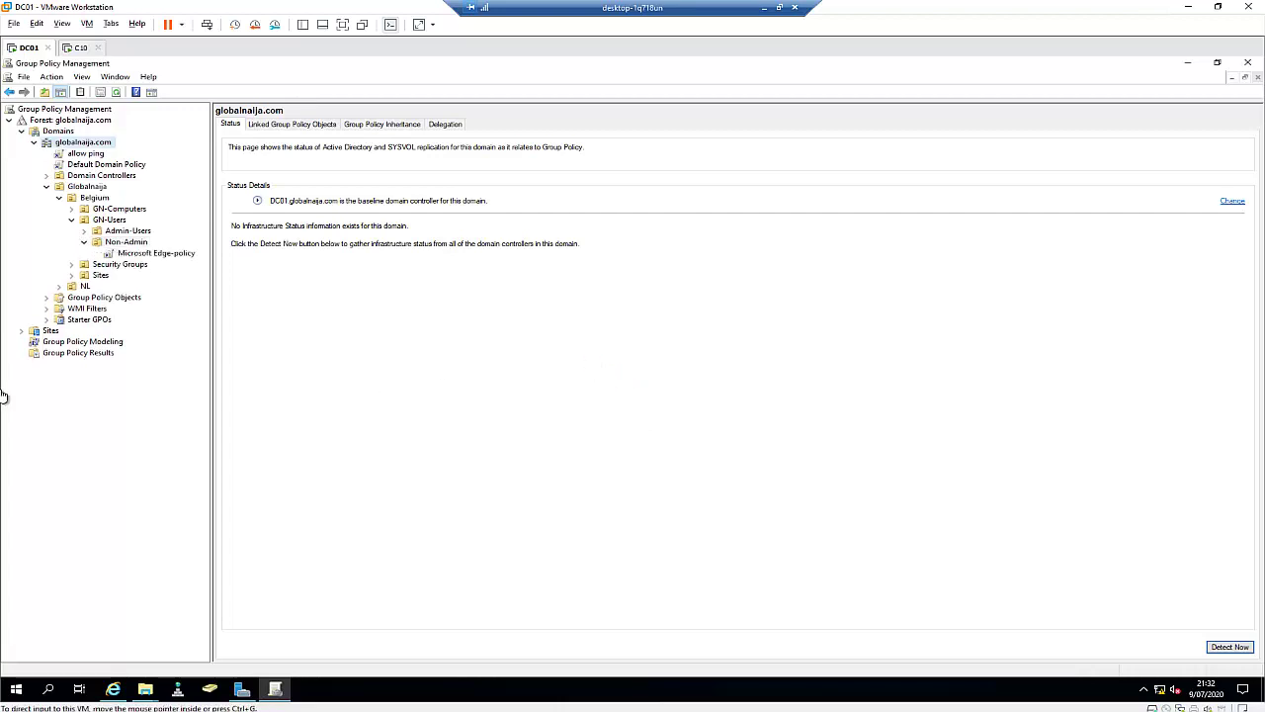
- Open the Microsoft Edge-policy GPO in the Group Policy Management Editor
click(153, 255)
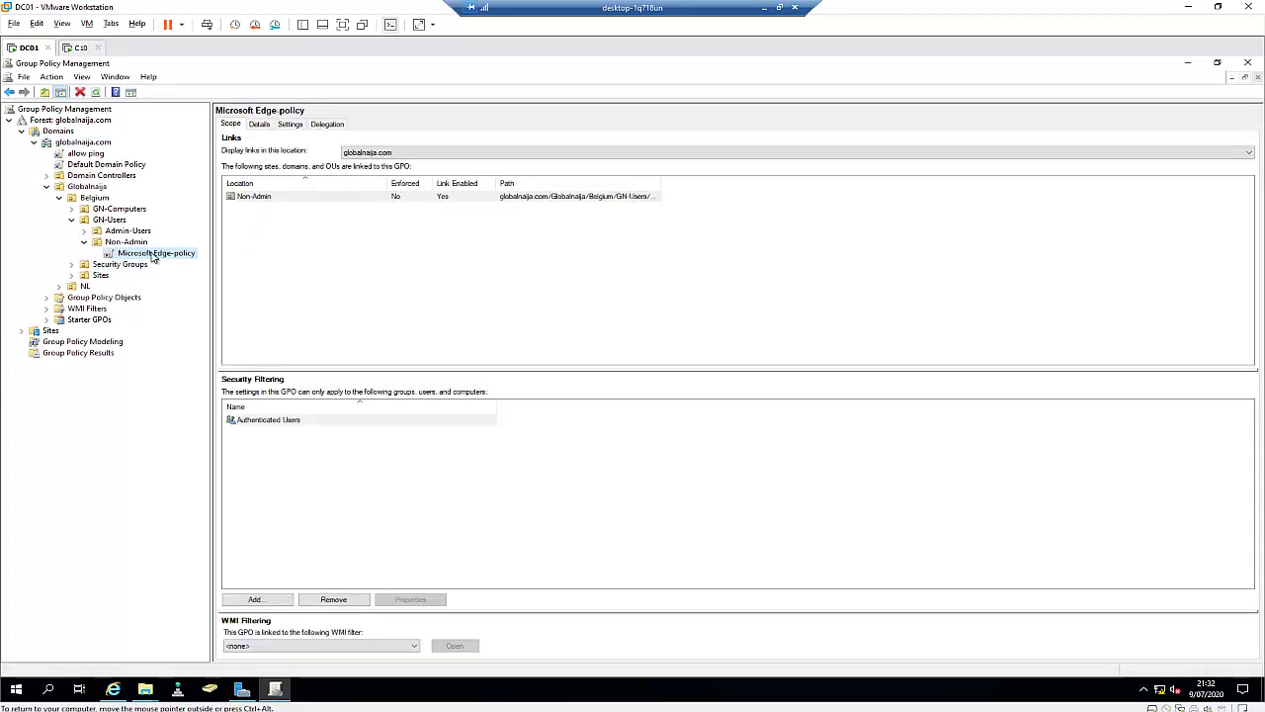
right_click(153, 255)
click(192, 260)
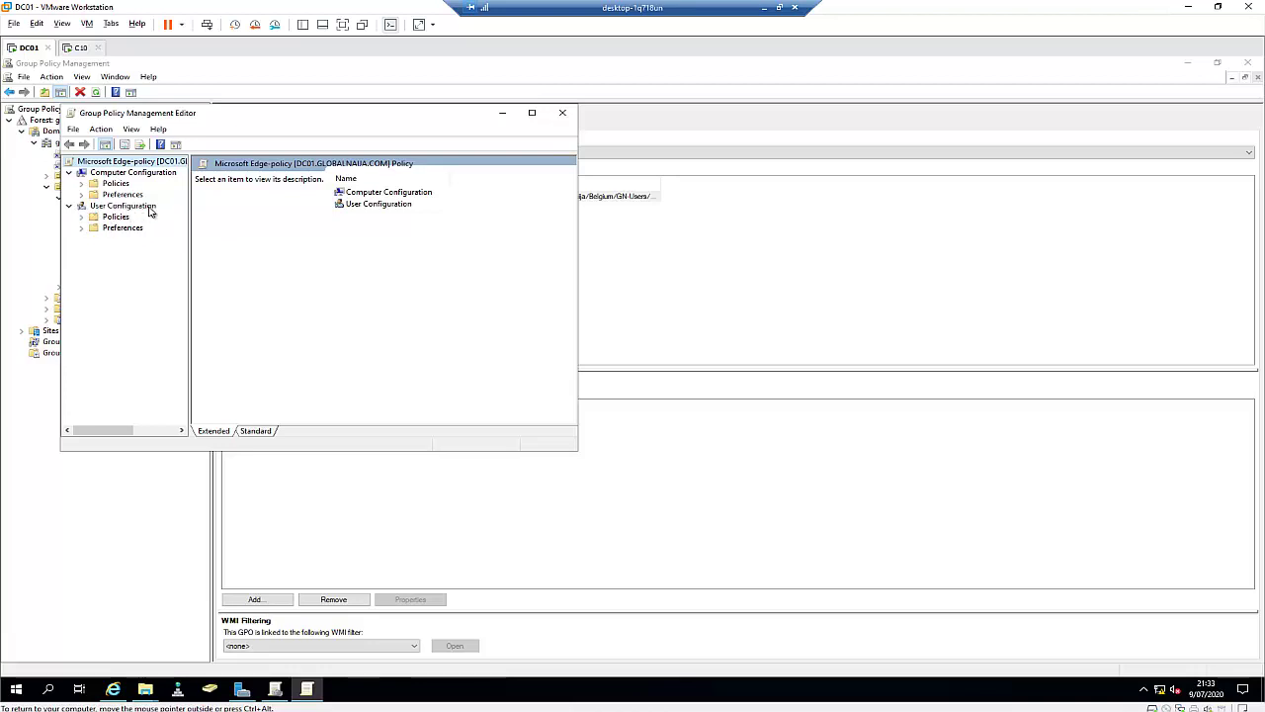
- Show the enforced Microsoft Edge 'Startup, home page and new tab page' user settings in a maximized editor
click(82, 217)
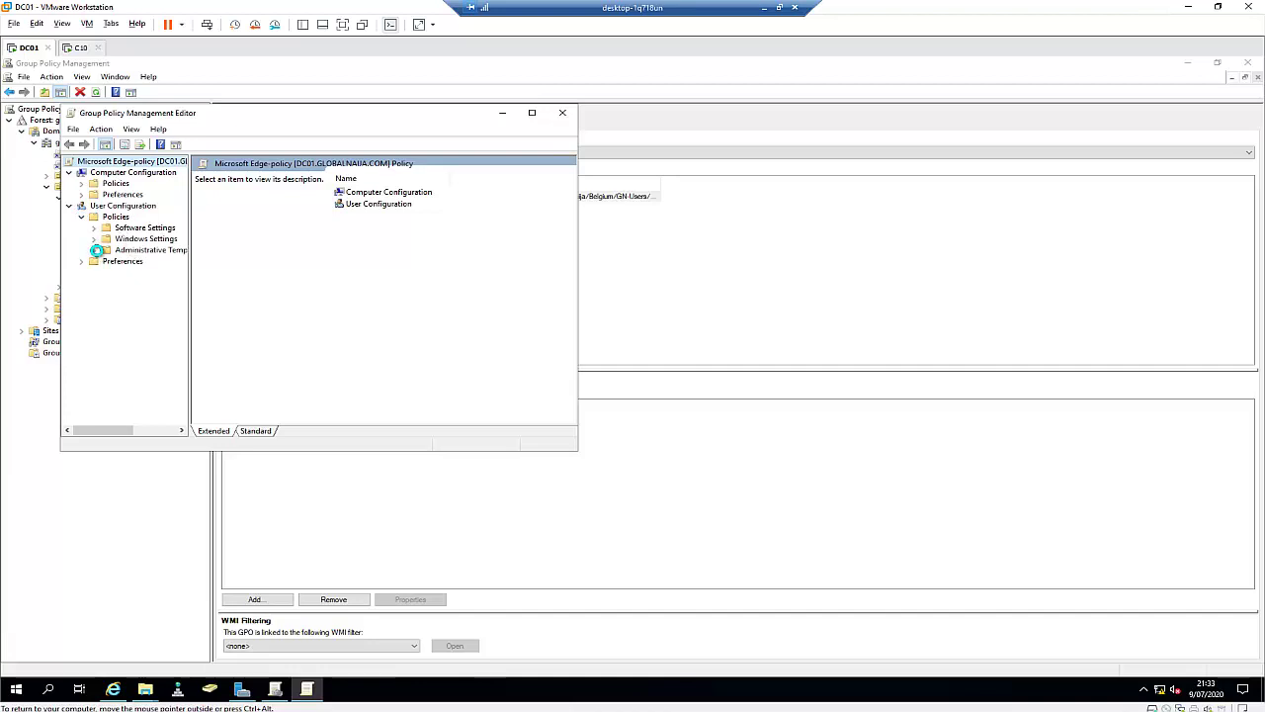
click(95, 250)
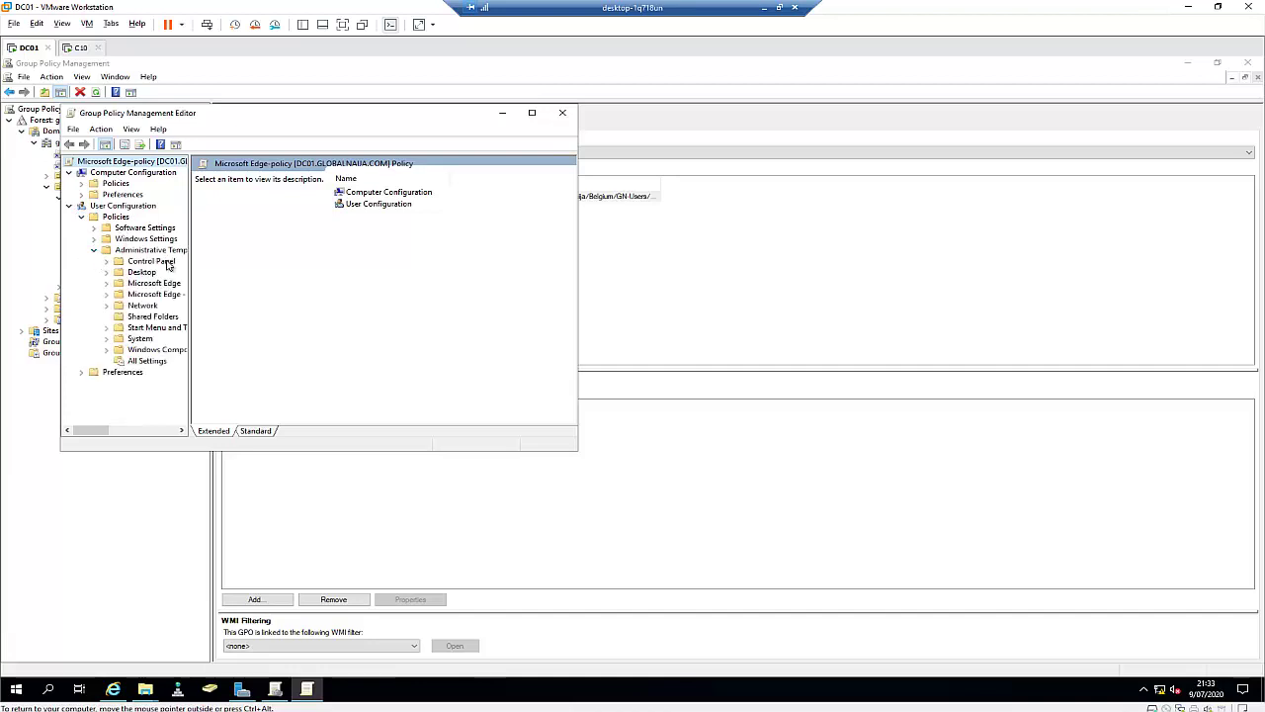
click(531, 114)
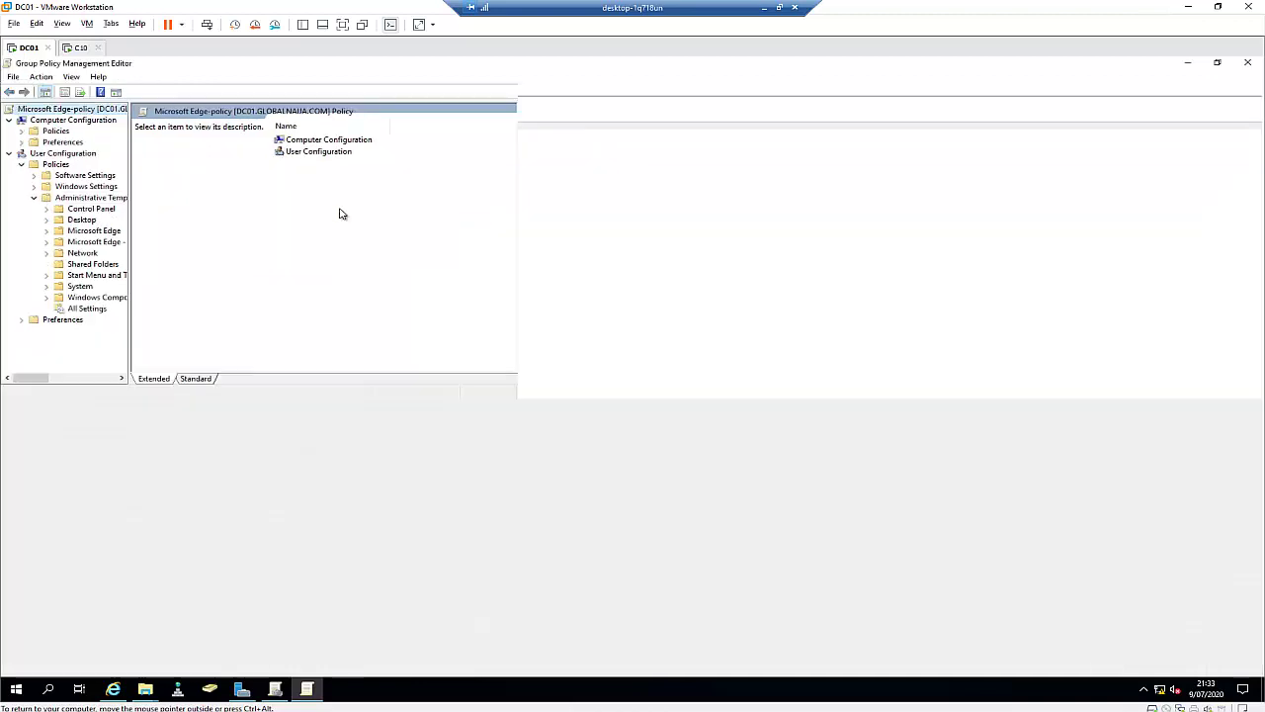
drag(130, 249, 94, 242)
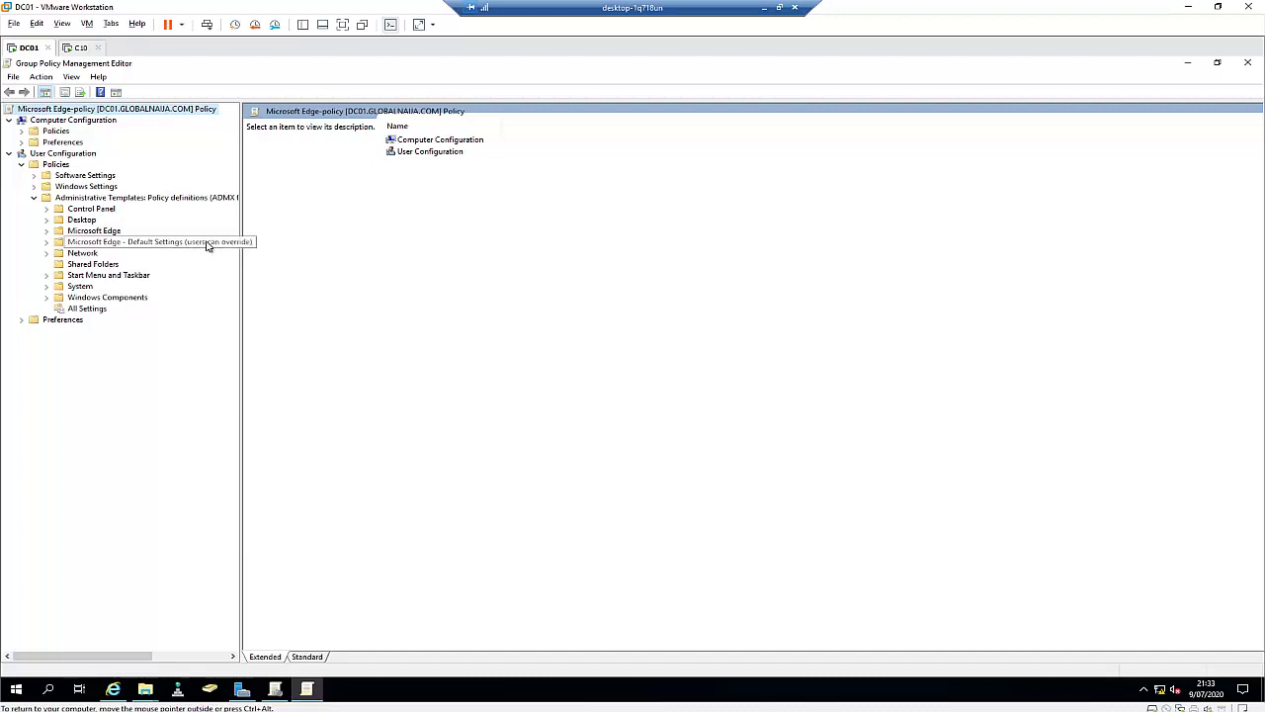
click(46, 242)
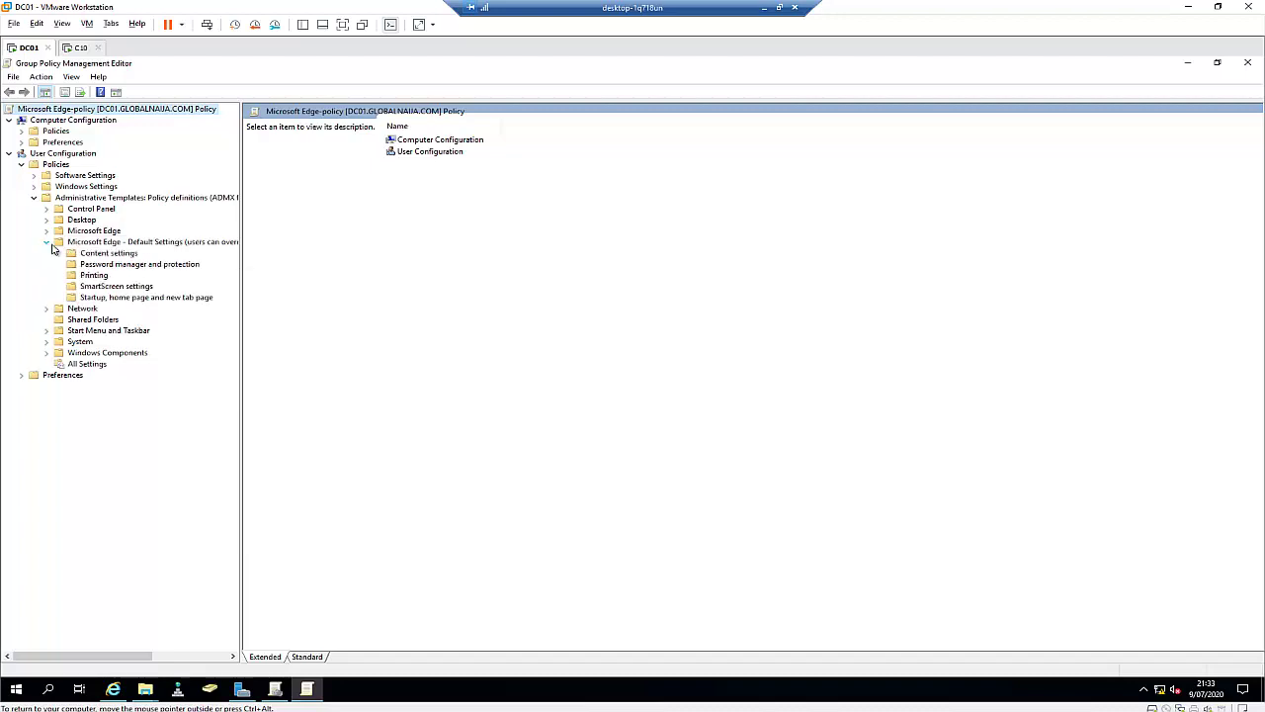
click(129, 297)
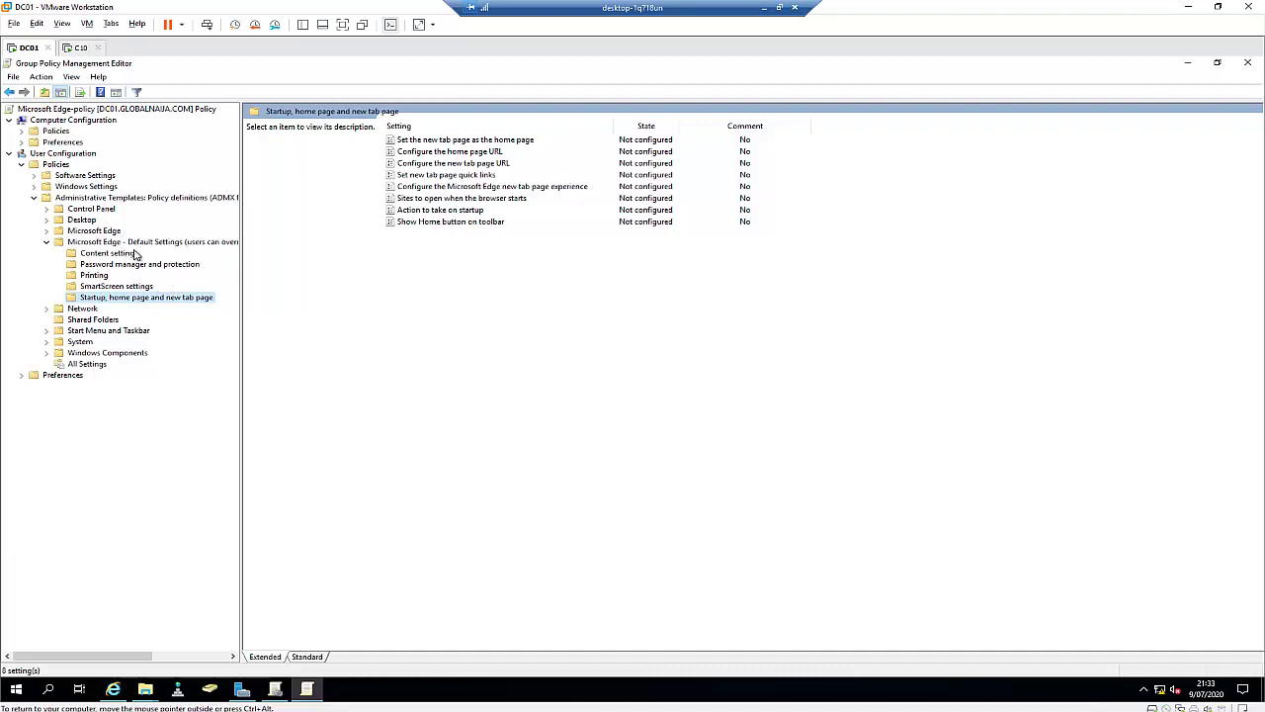
double_click(56, 244)
click(47, 232)
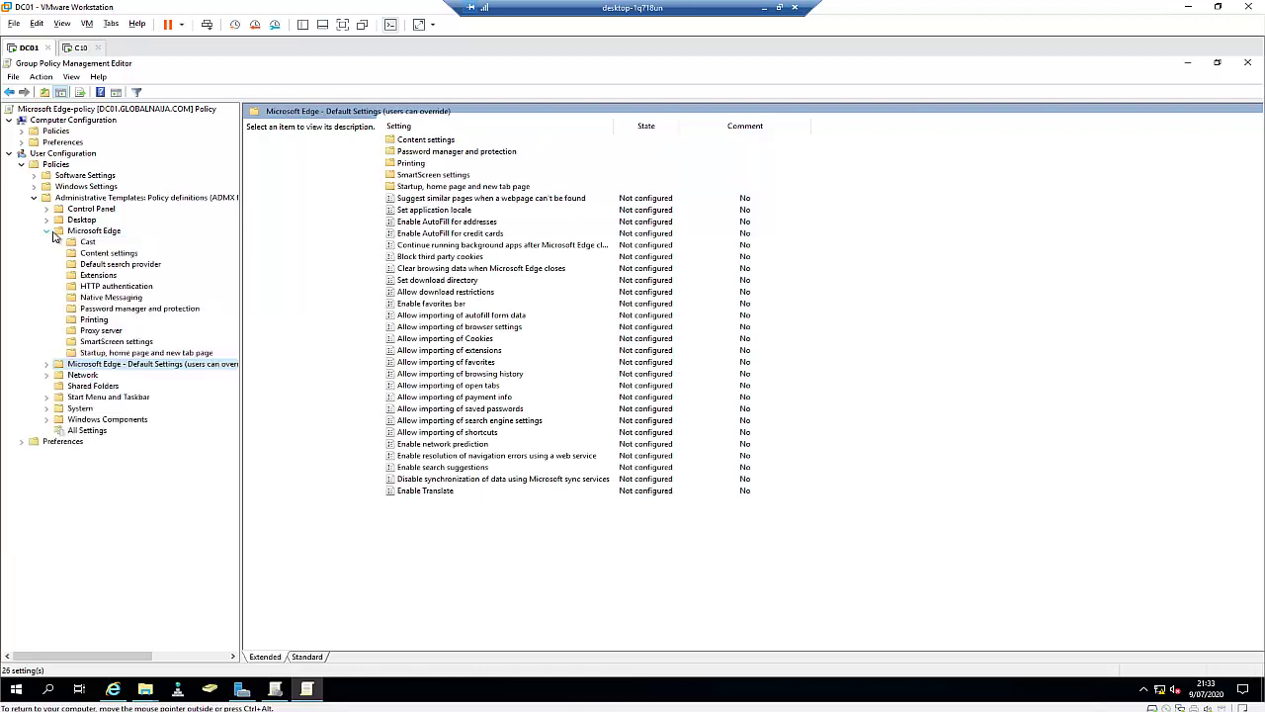
click(118, 353)
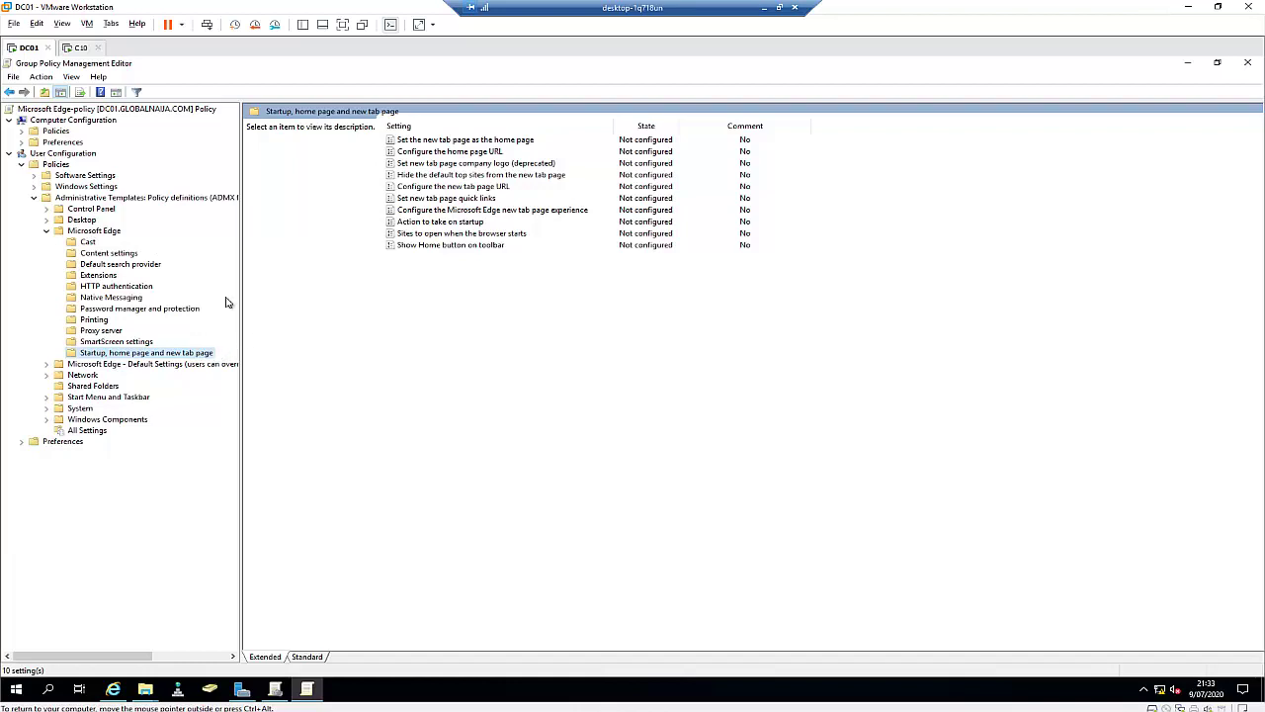
click(306, 656)
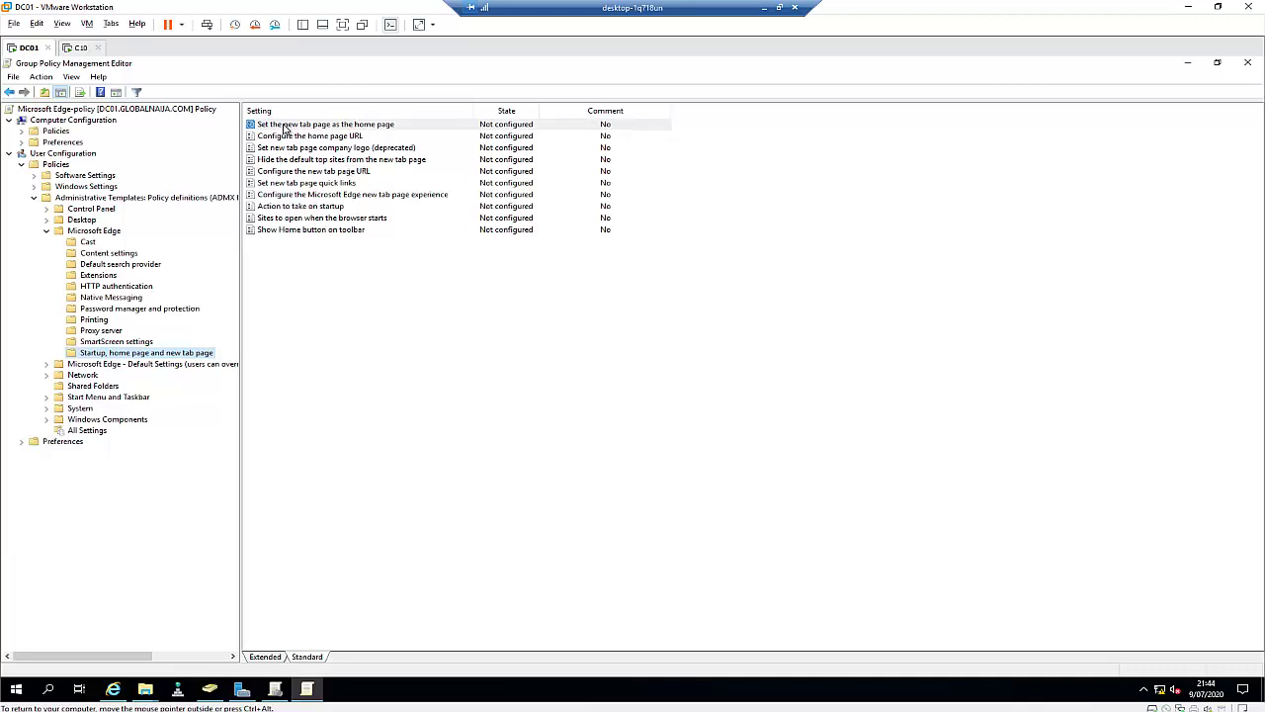
- Enable the 'Set the new tab page as the home page' policy
double_click(357, 129)
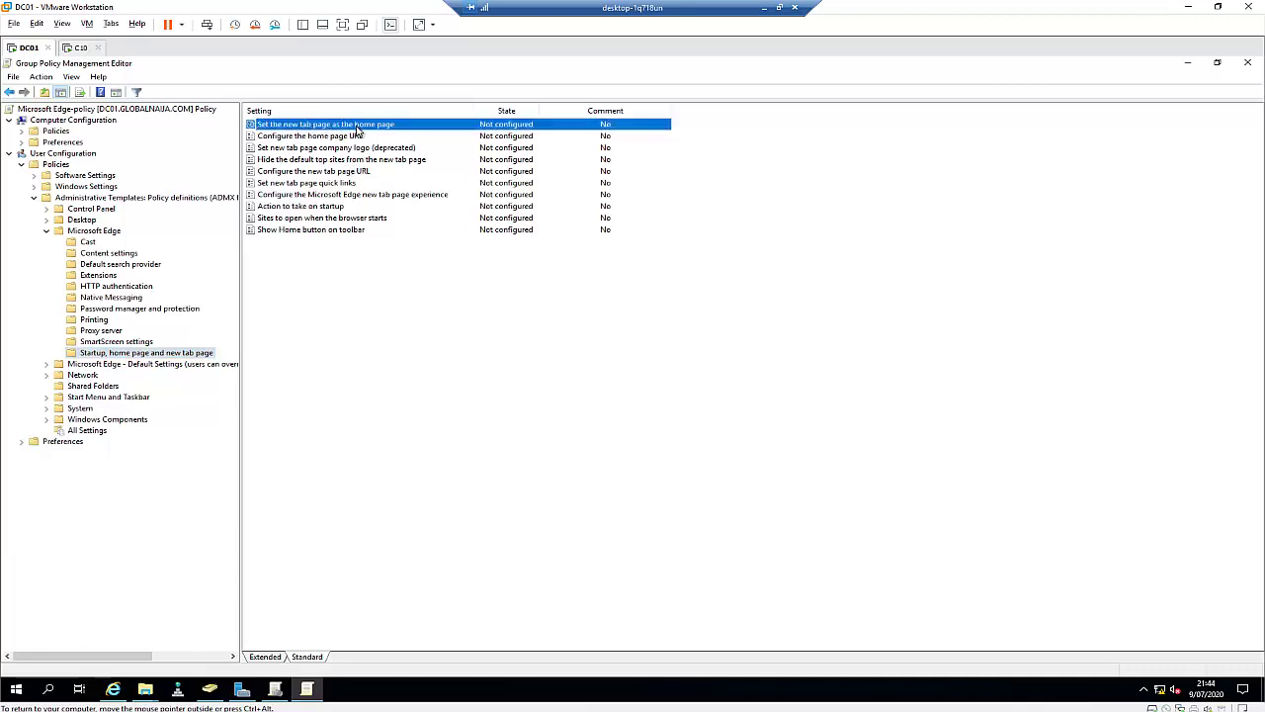
click(103, 199)
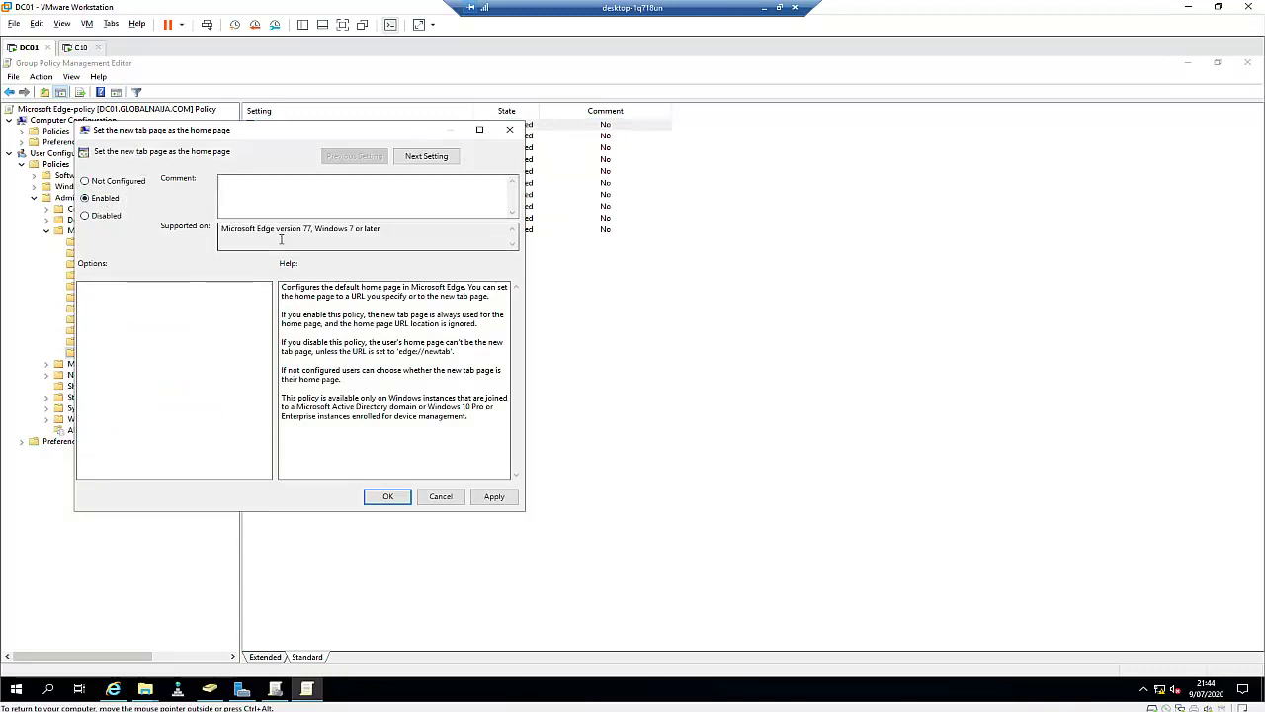
click(389, 496)
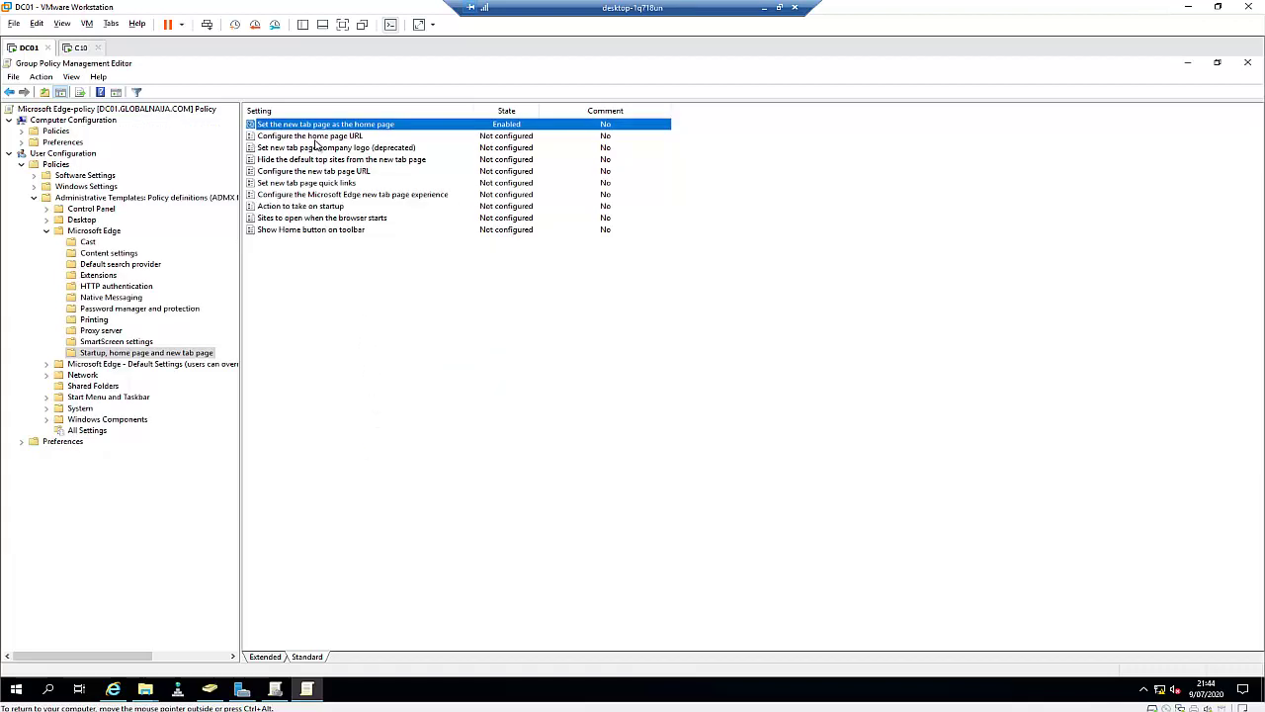
double_click(329, 142)
click(120, 214)
click(154, 320)
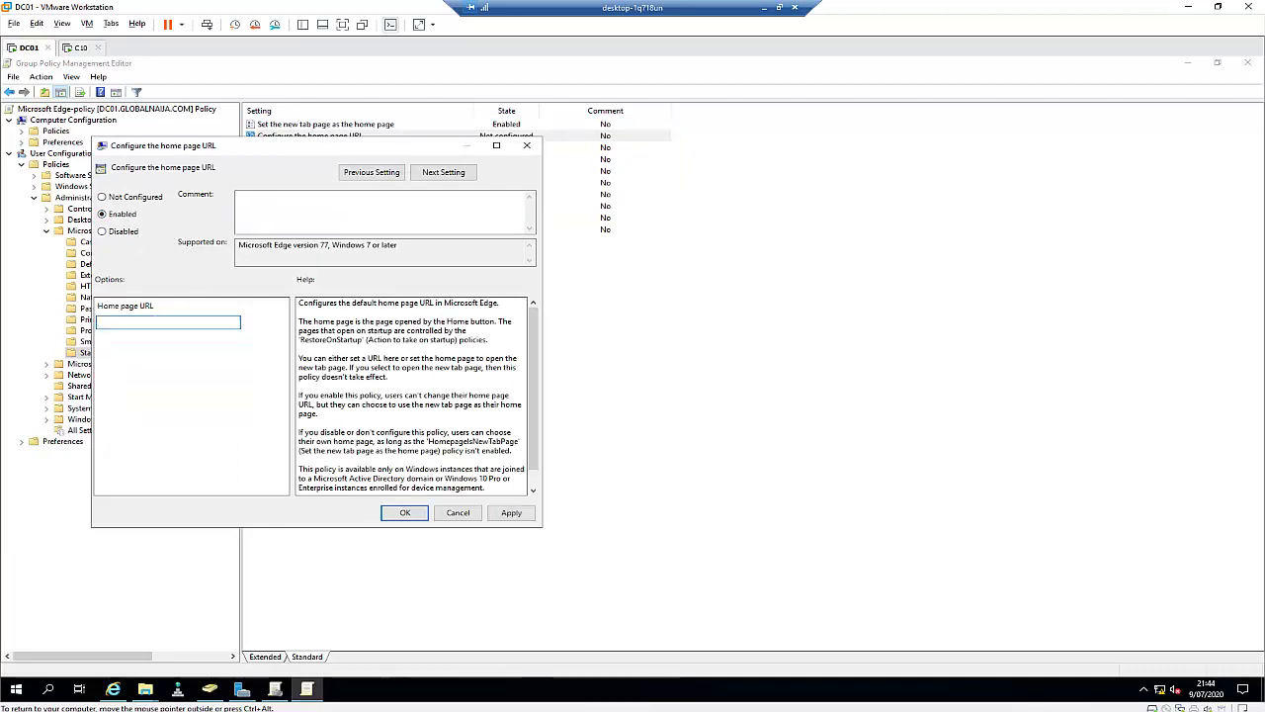
text(www.cnn.com)
click(405, 513)
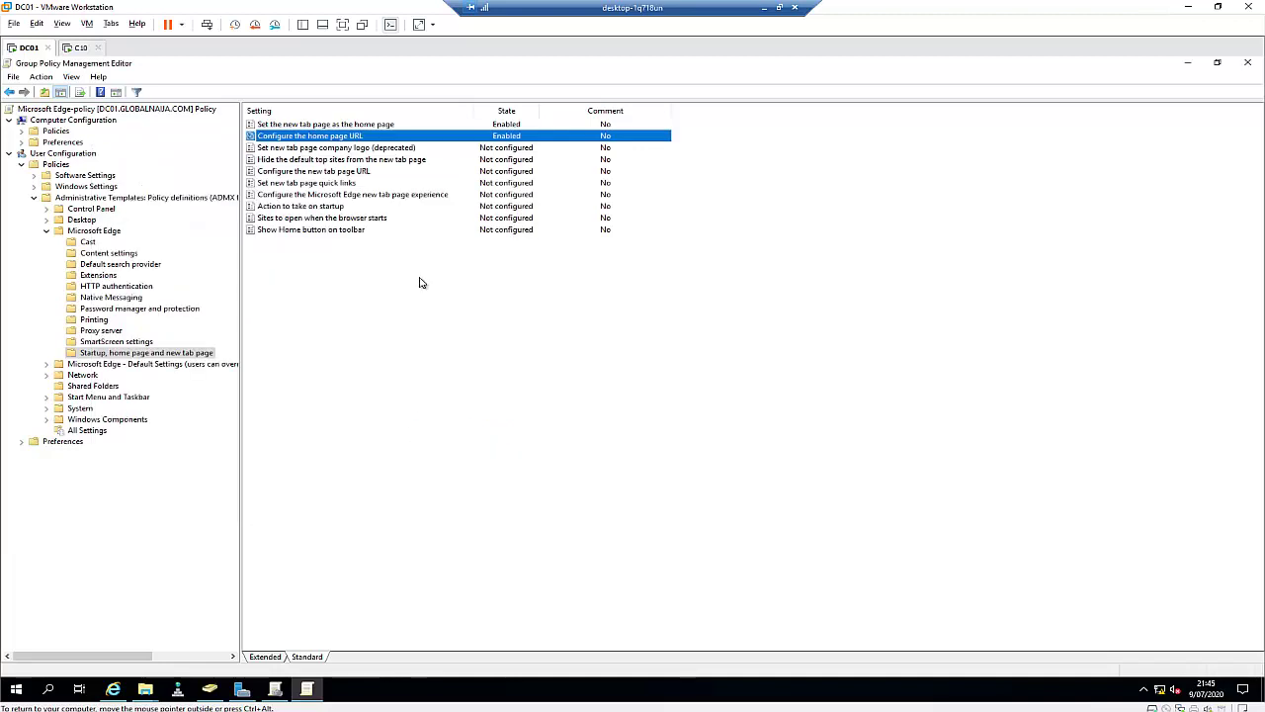
click(316, 149)
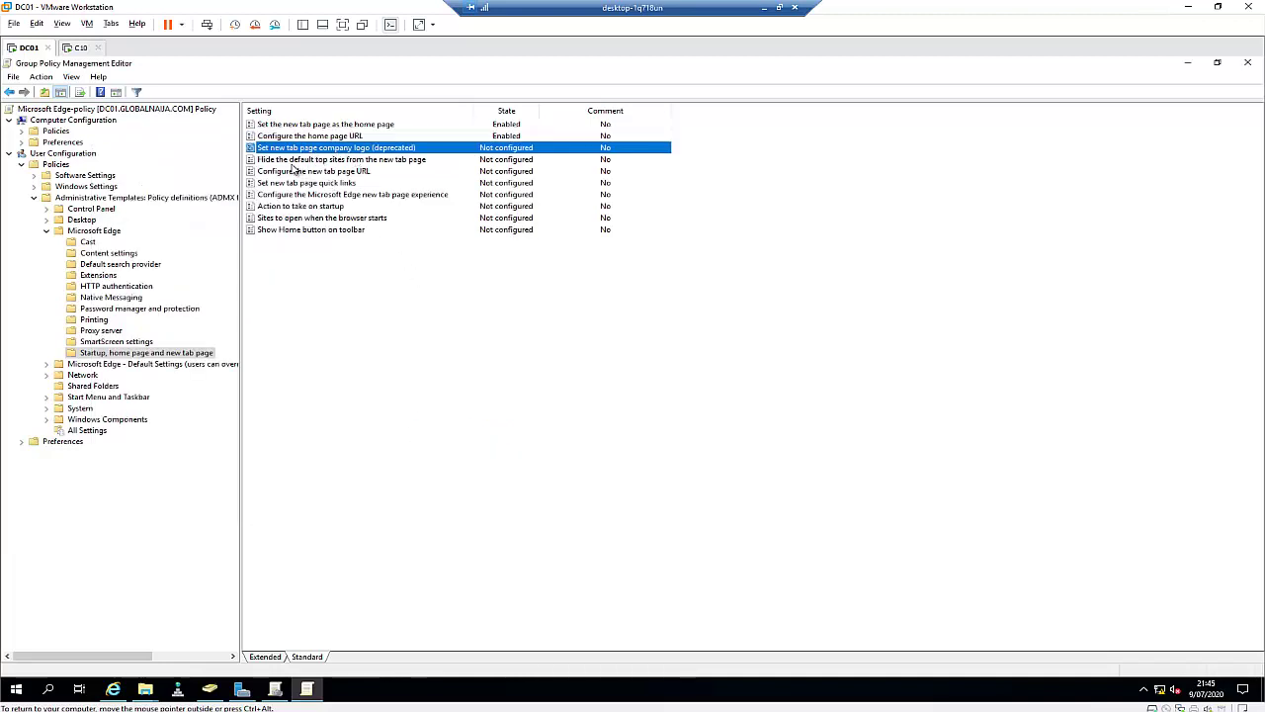
click(329, 162)
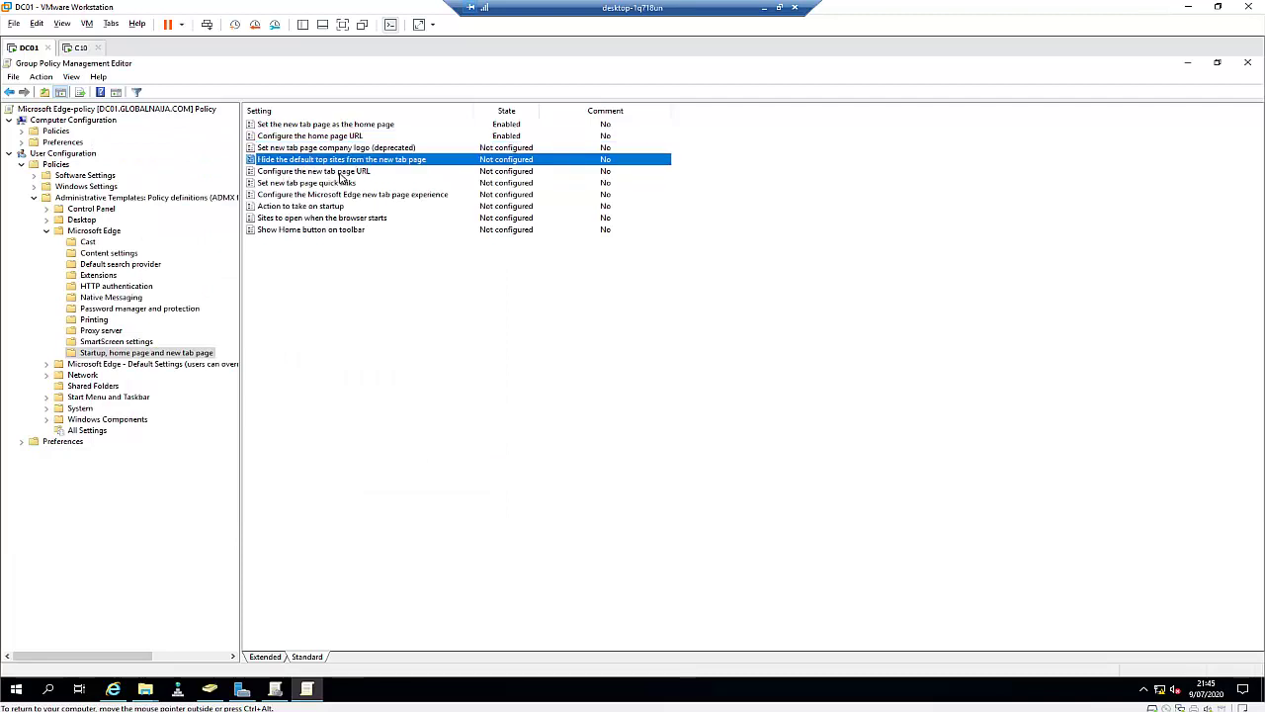
double_click(341, 175)
click(134, 230)
click(165, 338)
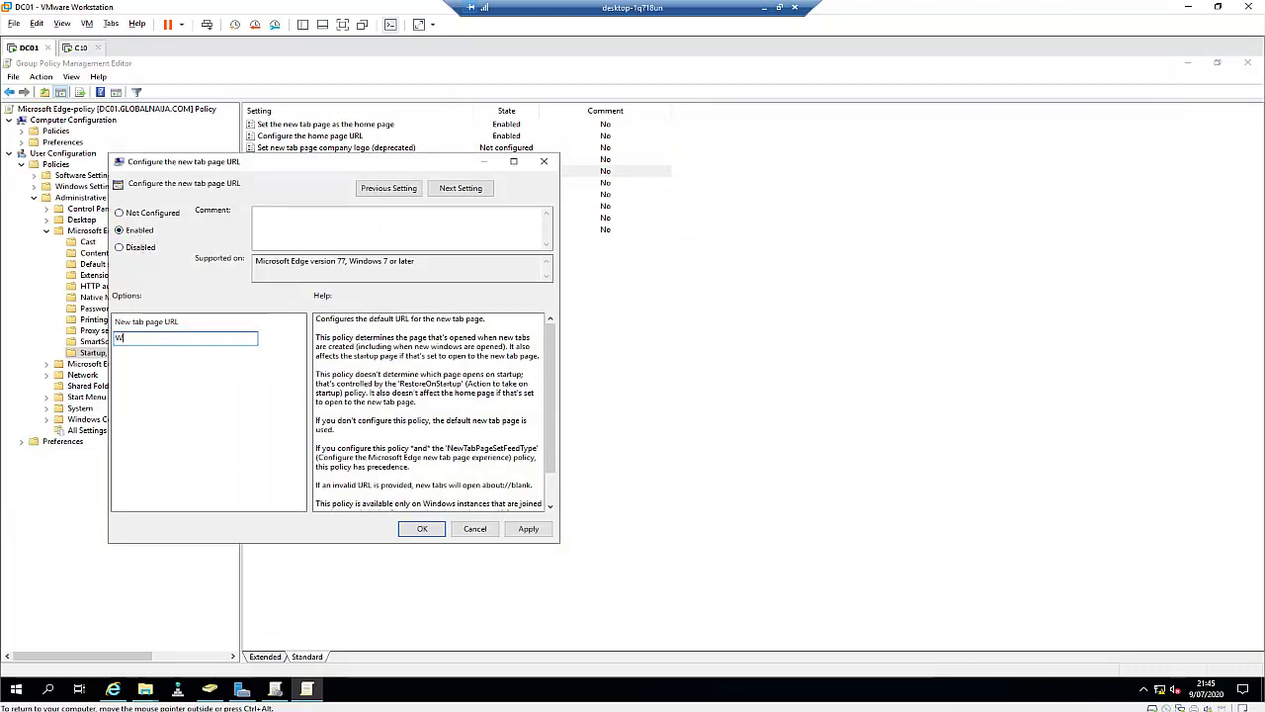
text(www.cnn.com)
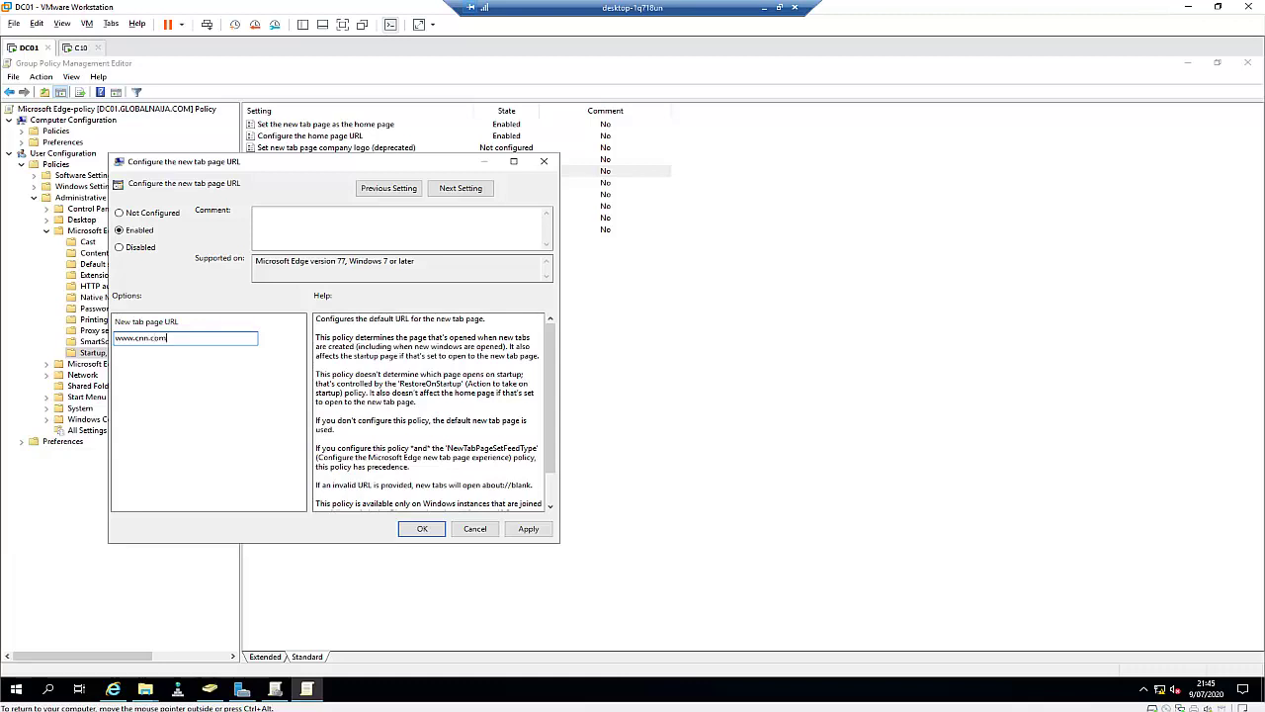
click(422, 529)
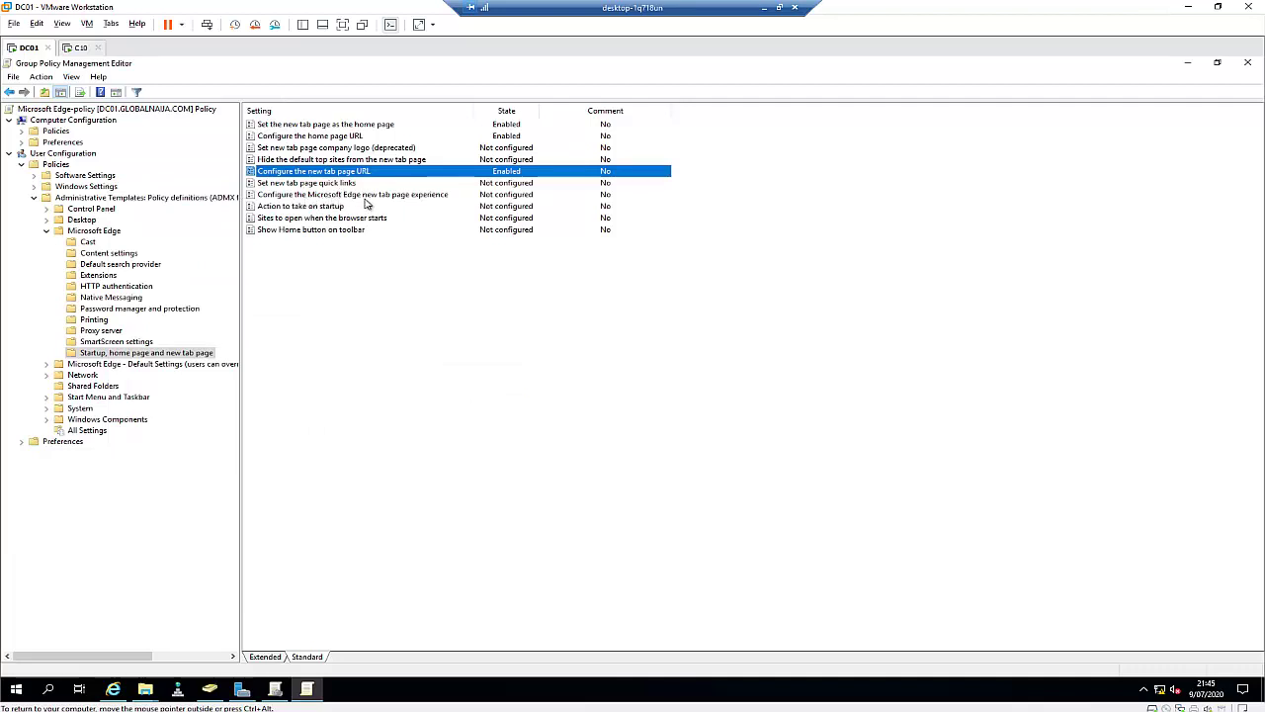
- Enable 'Action to take on startup' set to 'Open a list of URLs'
double_click(302, 208)
click(156, 247)
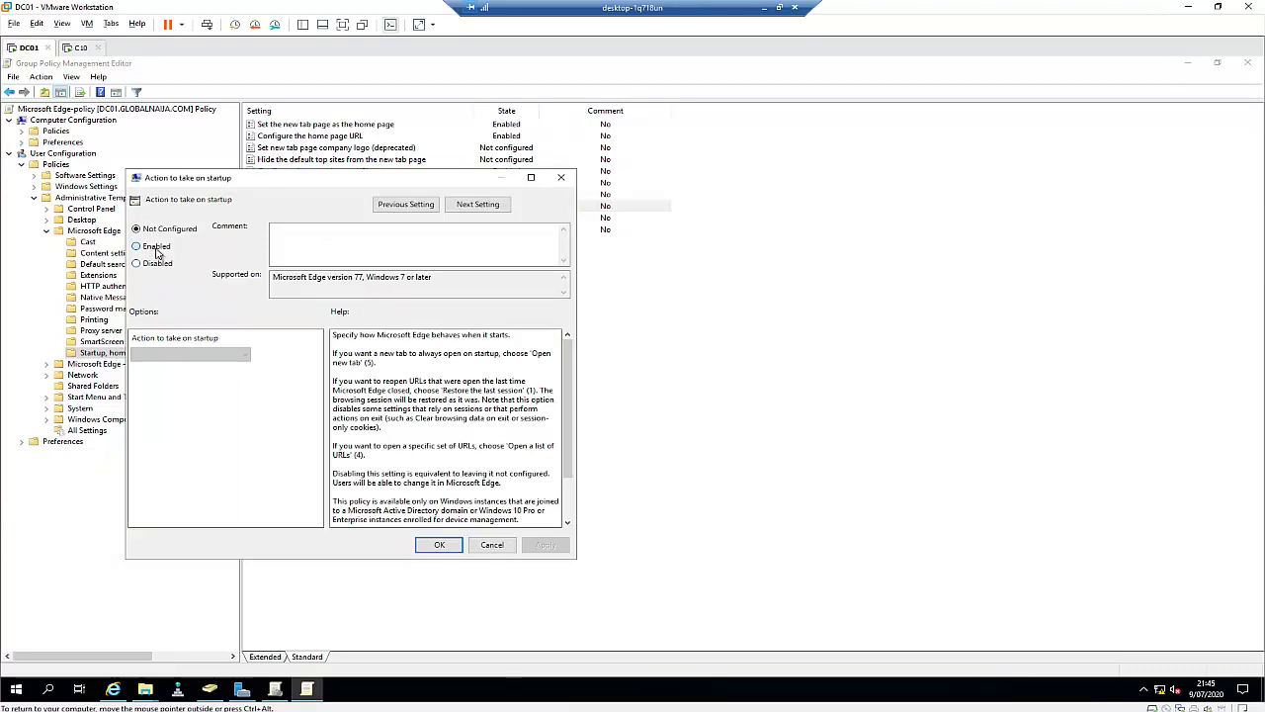
click(215, 354)
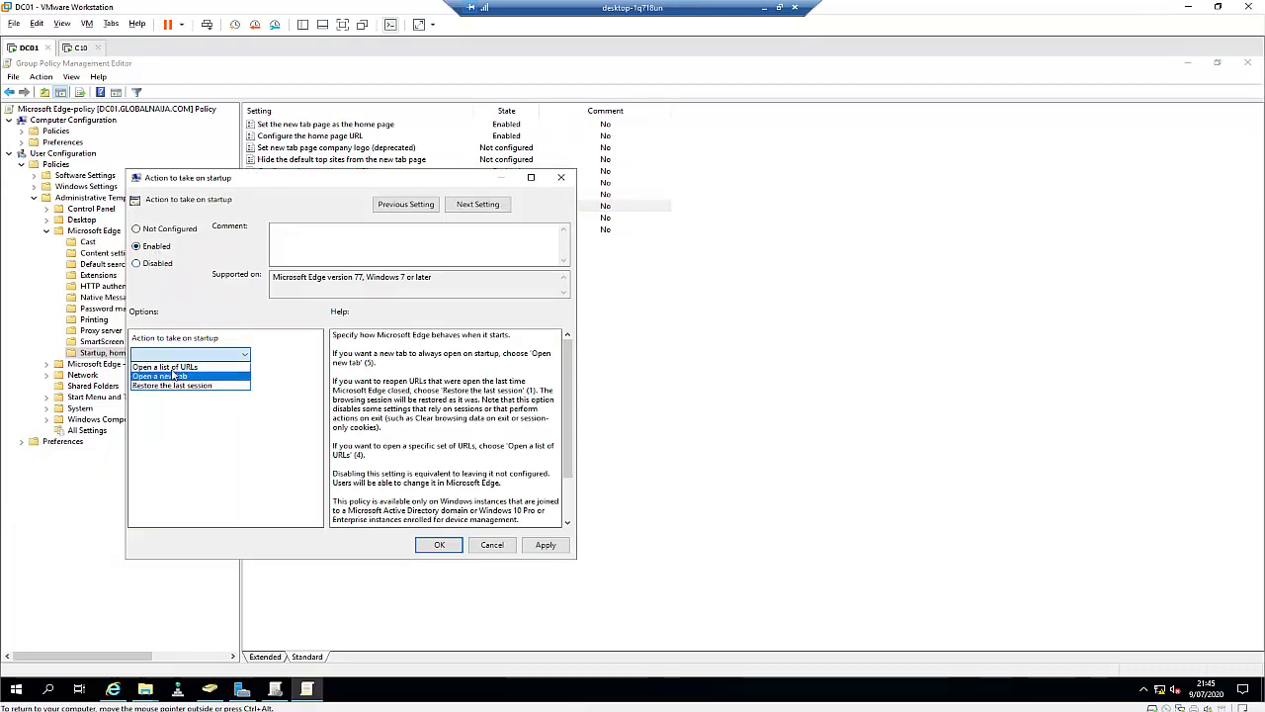
click(202, 367)
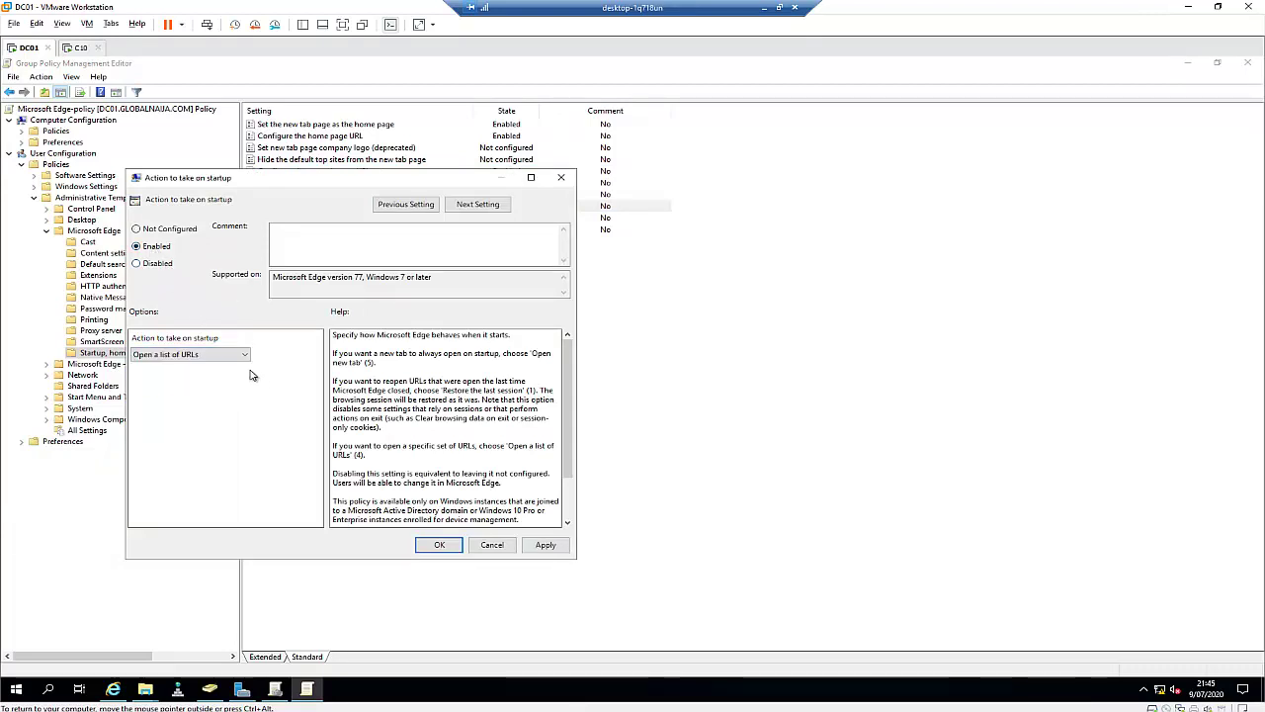
click(438, 546)
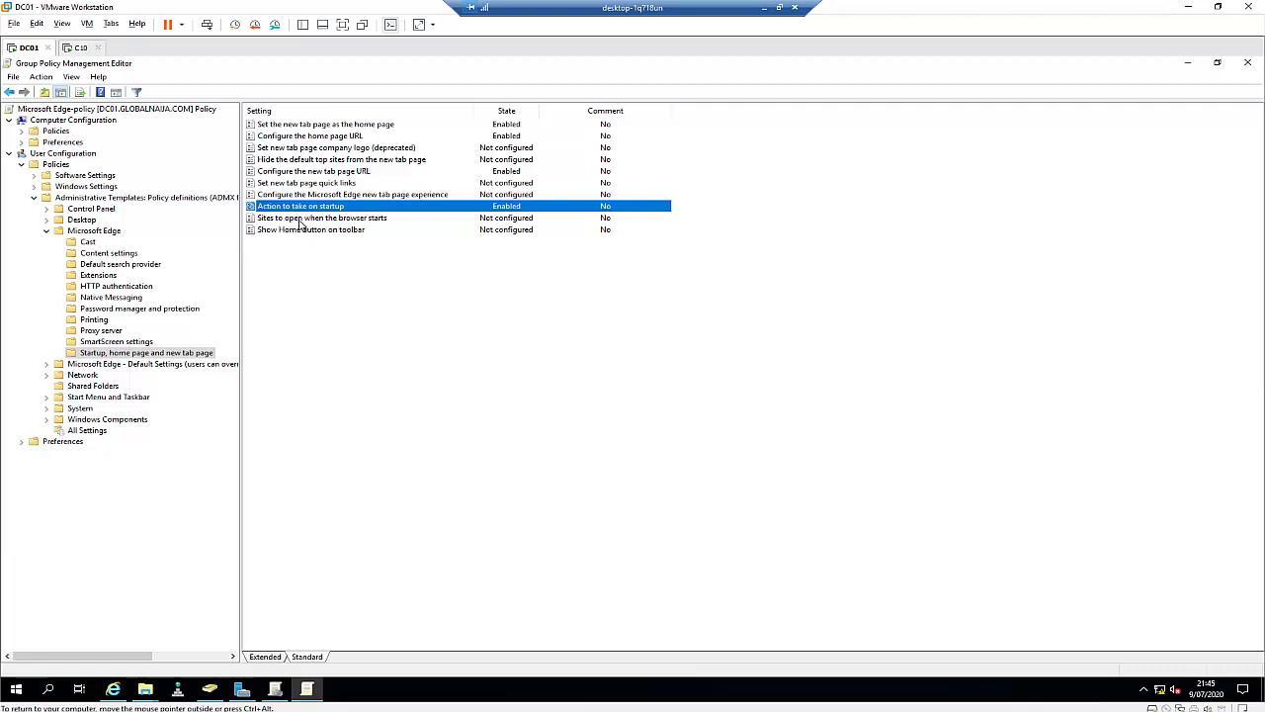
double_click(300, 218)
click(154, 262)
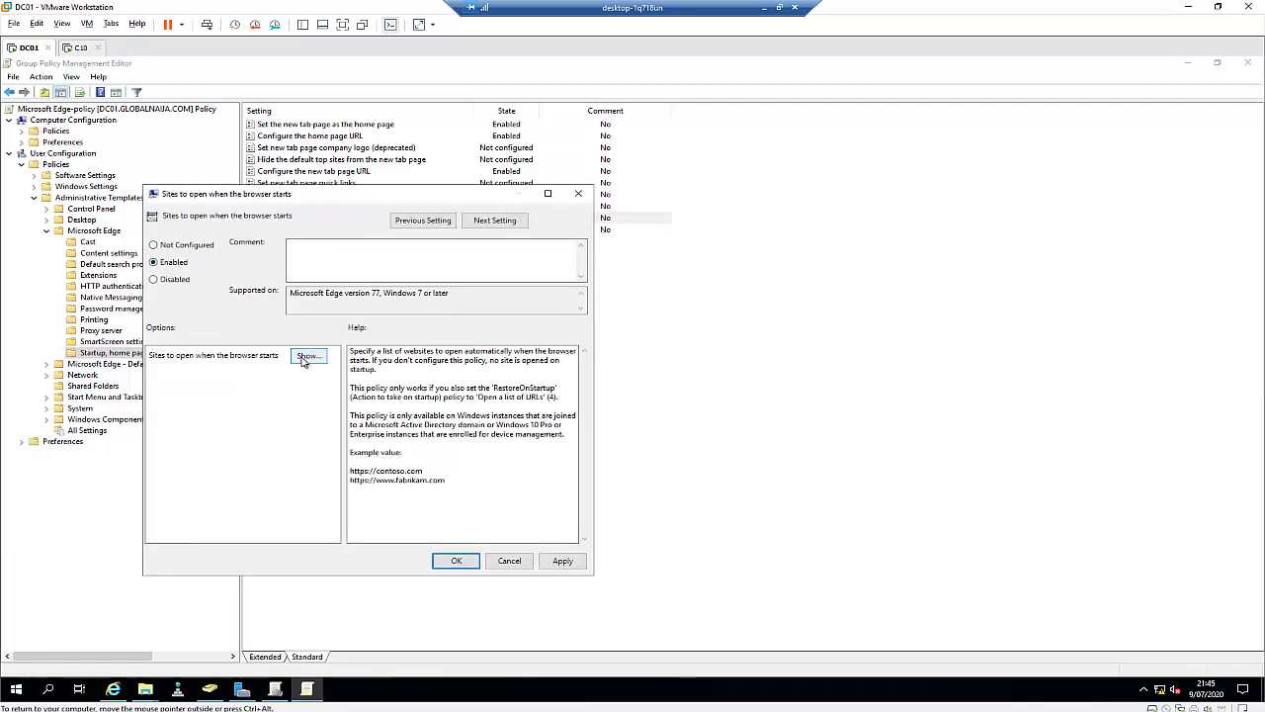
click(307, 354)
click(224, 269)
click(226, 267)
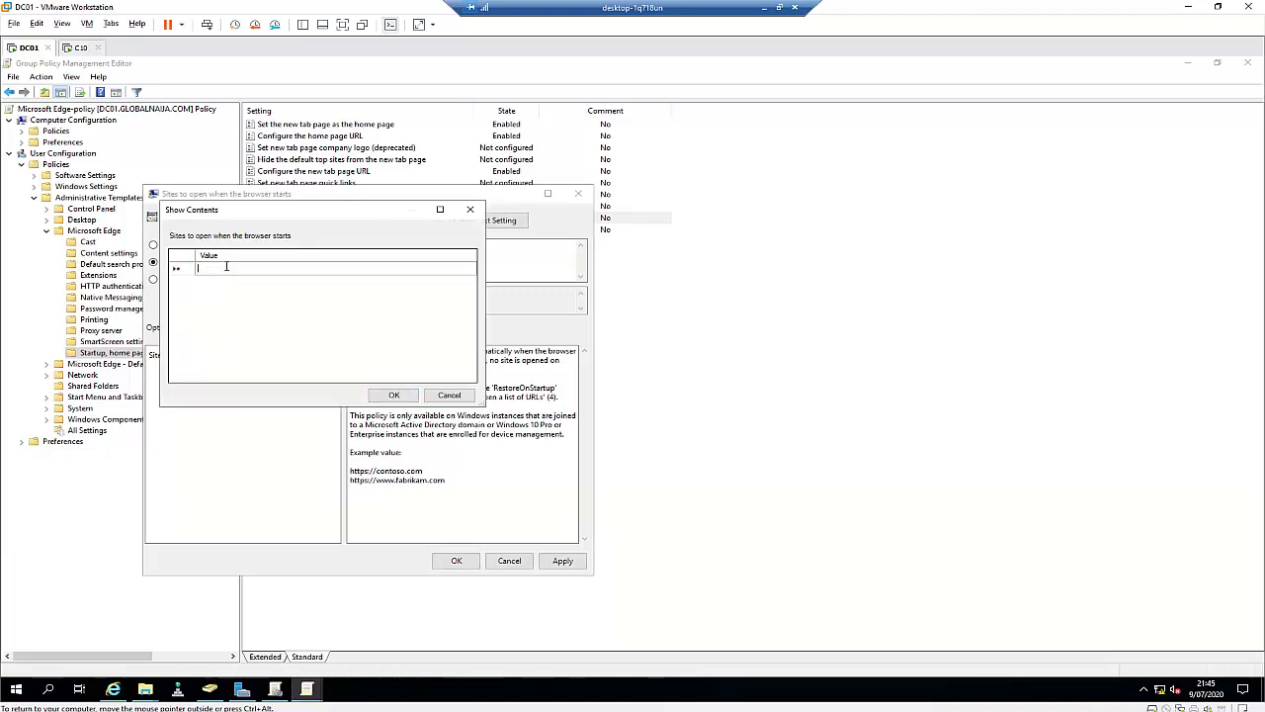
text(www.cnn.com)
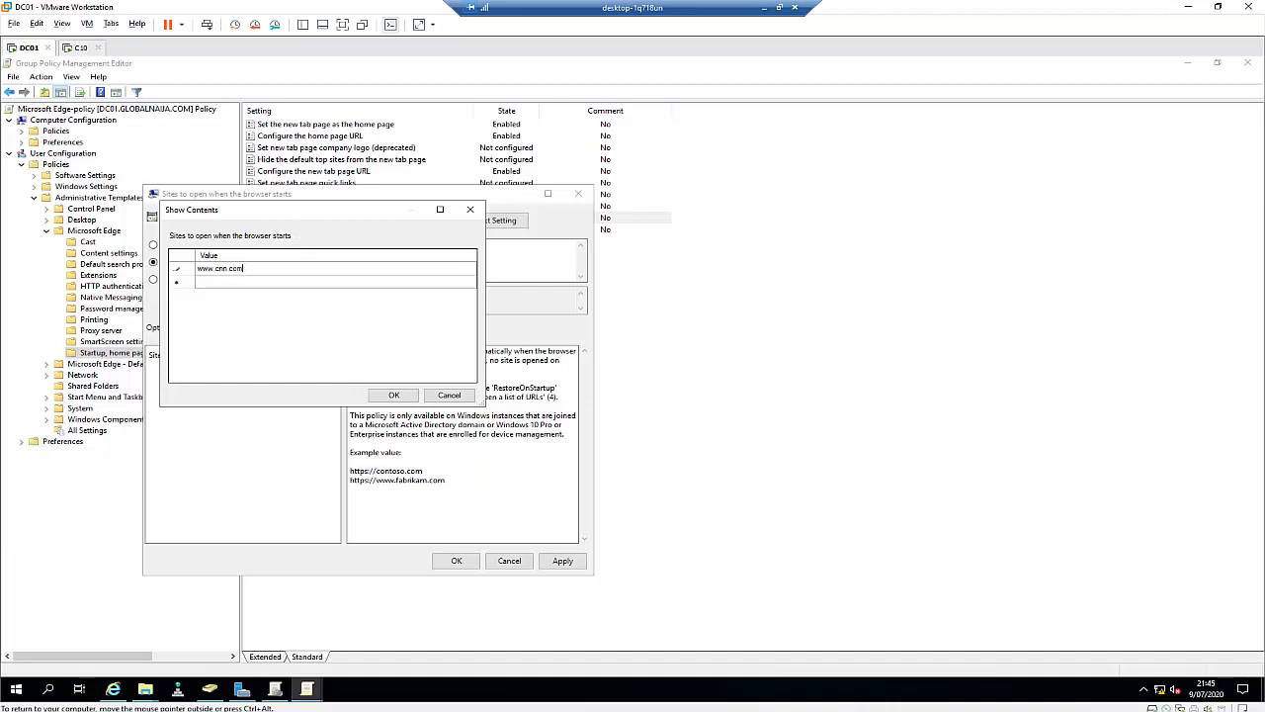
key(Return)
click(393, 394)
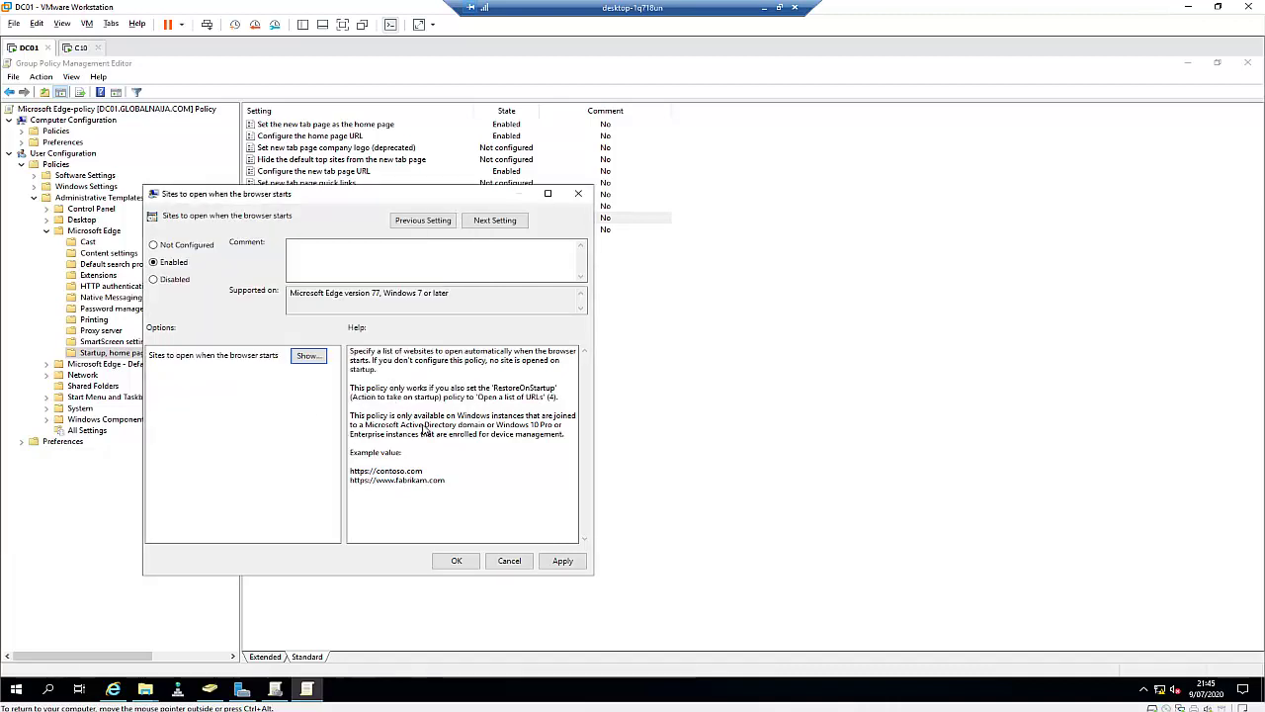
click(562, 560)
click(456, 560)
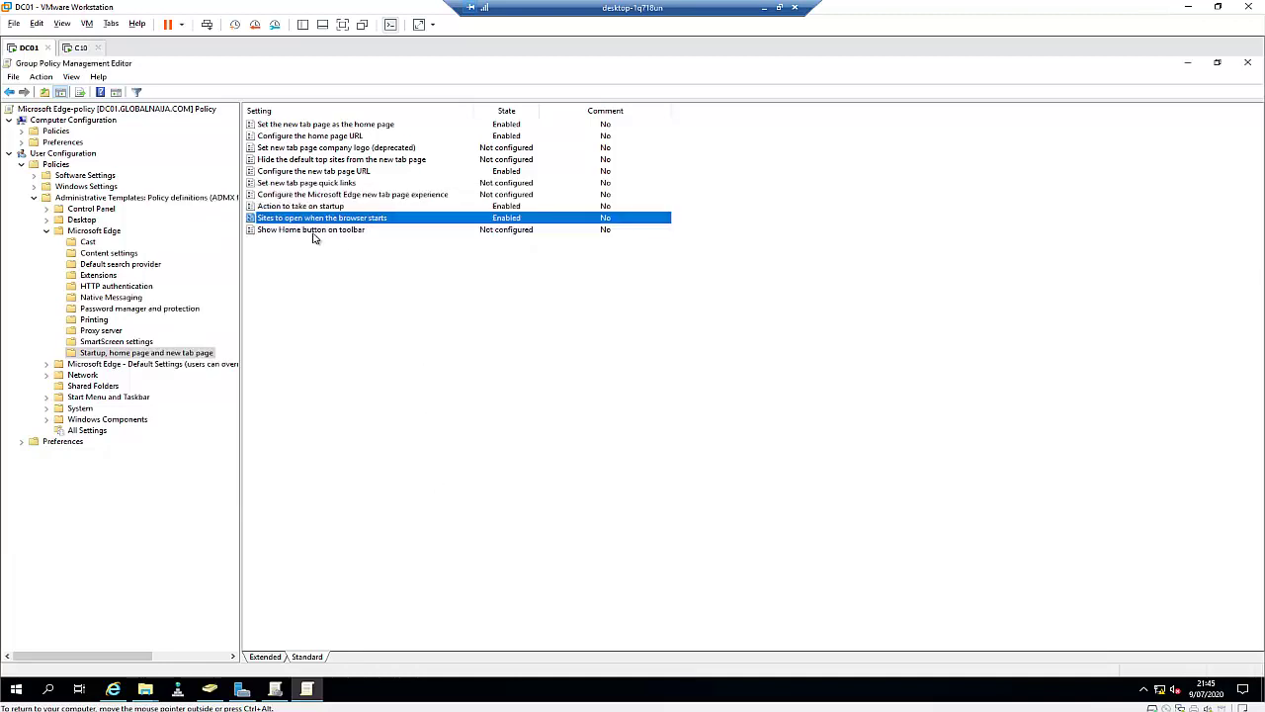
- Set the 'Show Home button on toolbar' Edge policy to Enabled and dismiss the mail notification
double_click(317, 231)
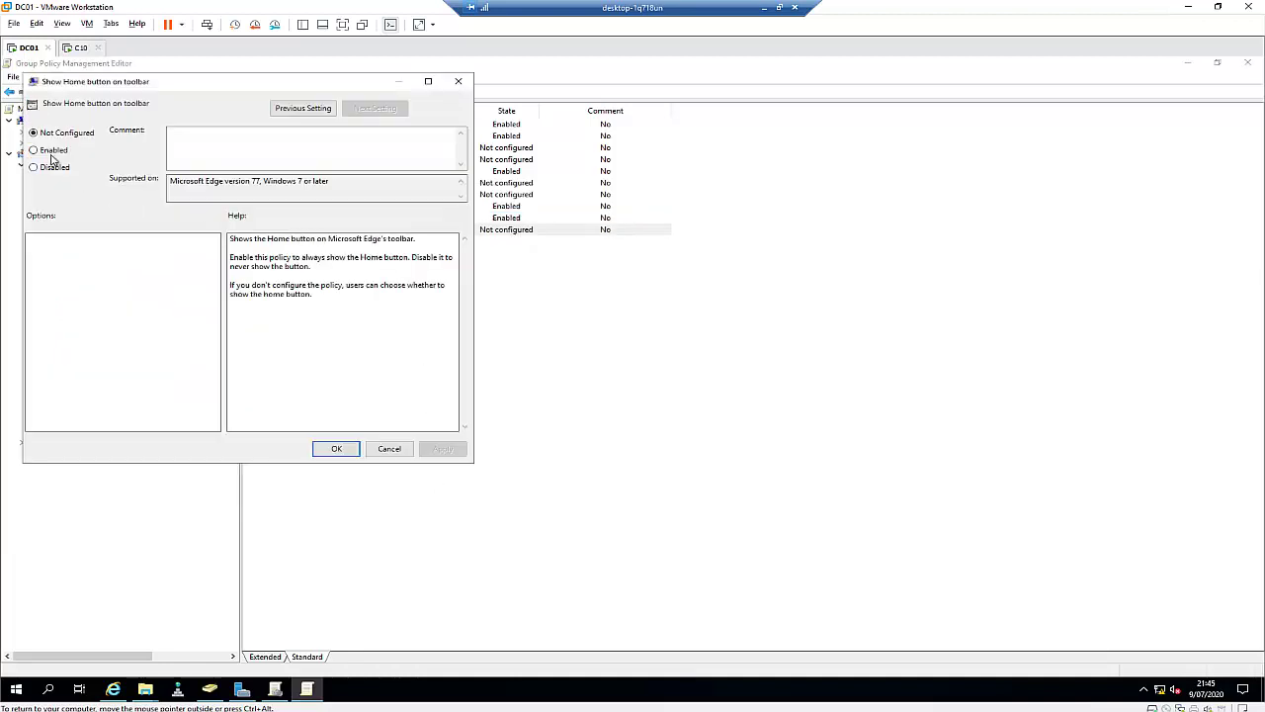
click(52, 151)
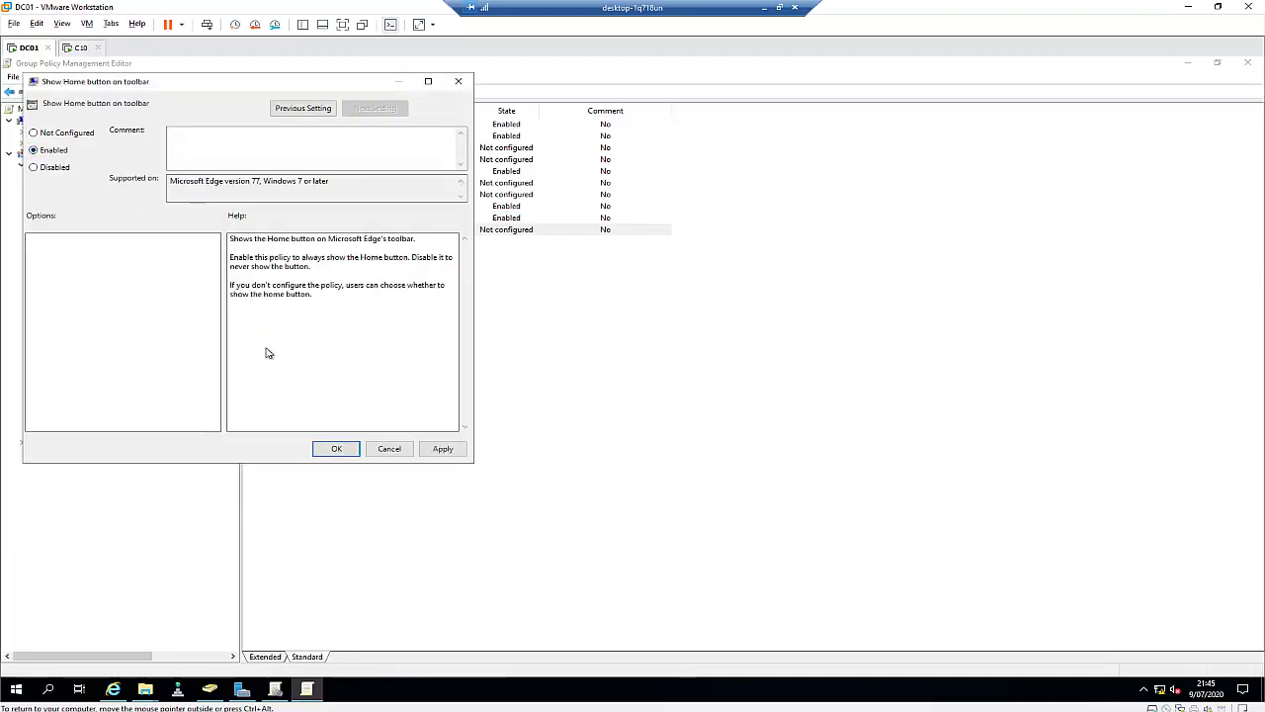
click(336, 449)
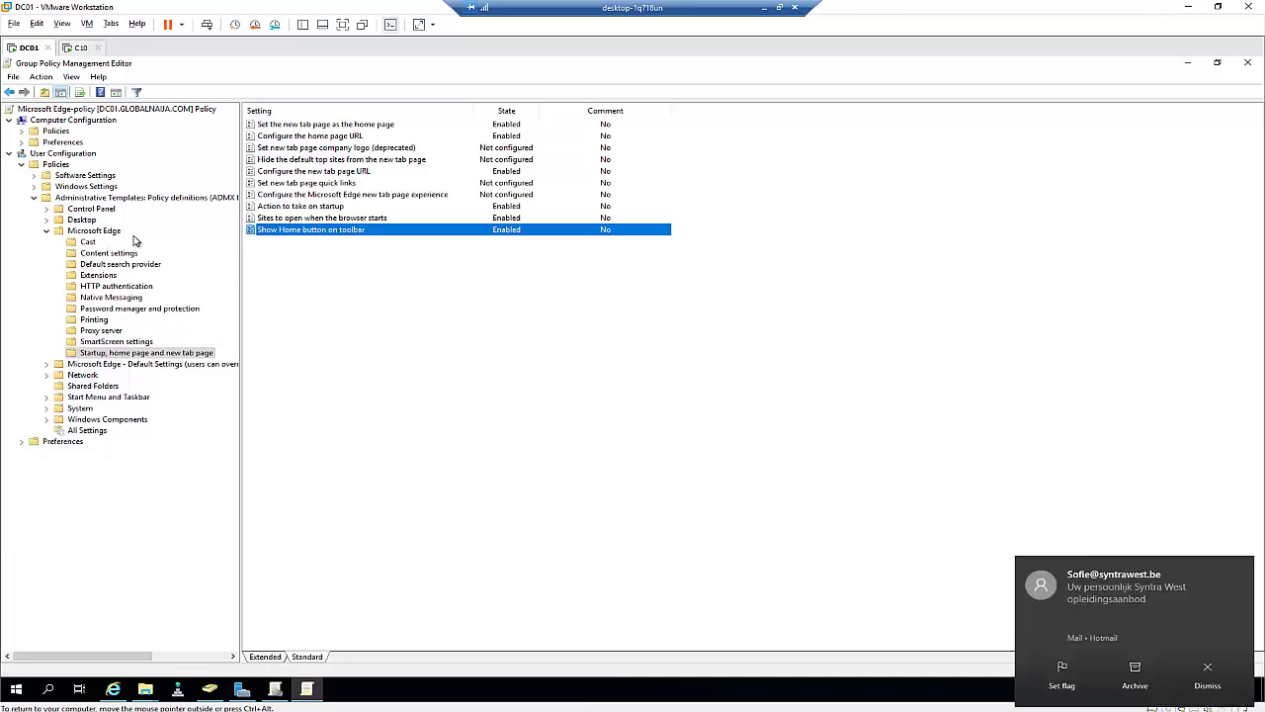
click(1206, 672)
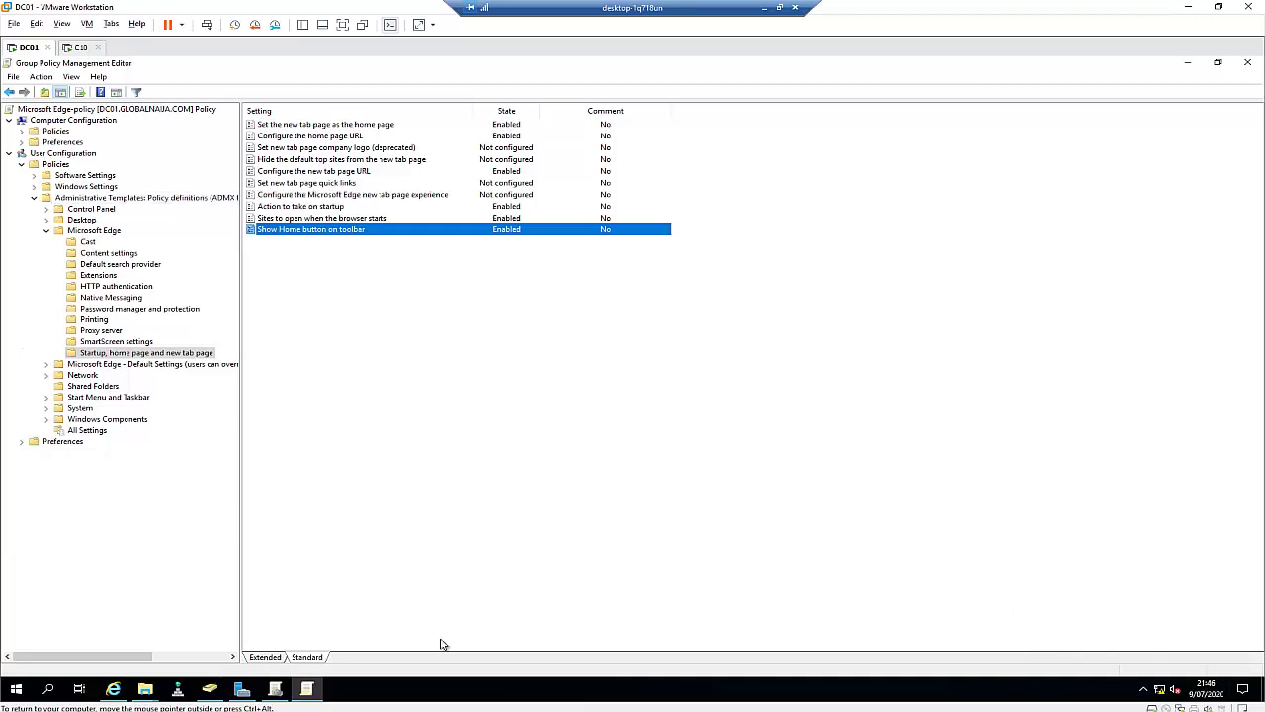
- Look over Group Policy Management and Active Directory Users and Computers, then switch to the C10 client
click(275, 689)
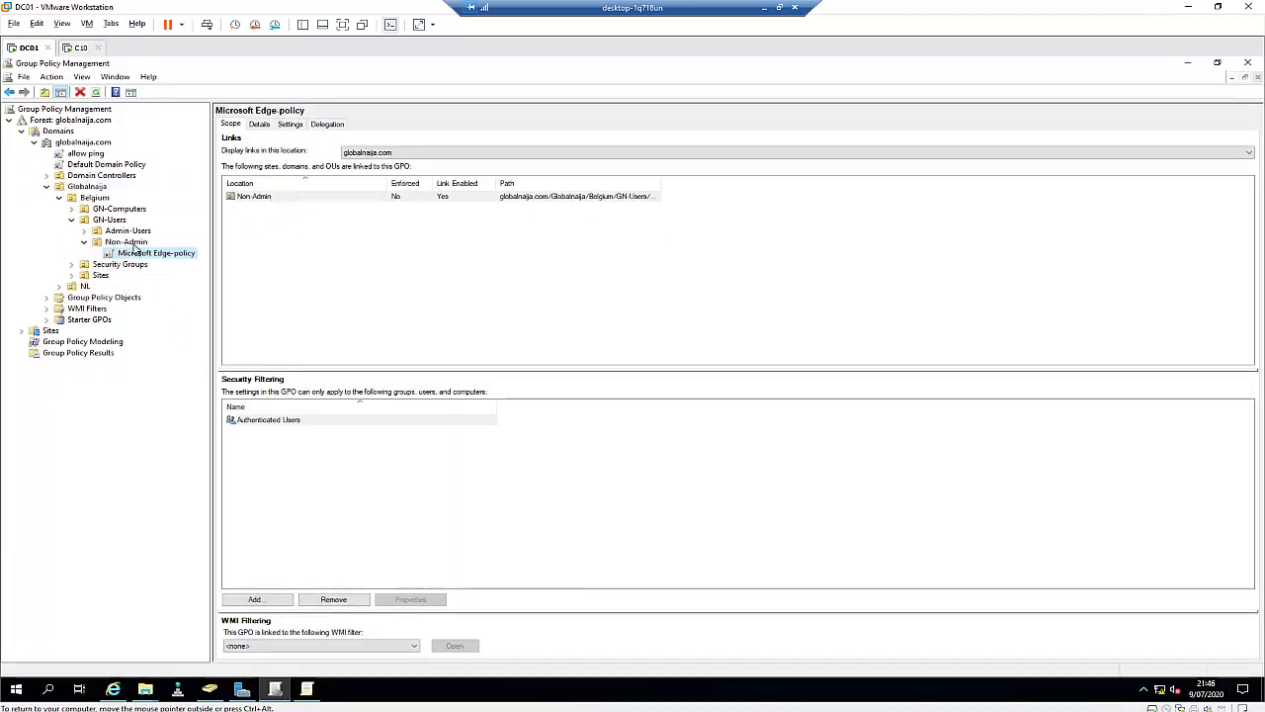
click(209, 689)
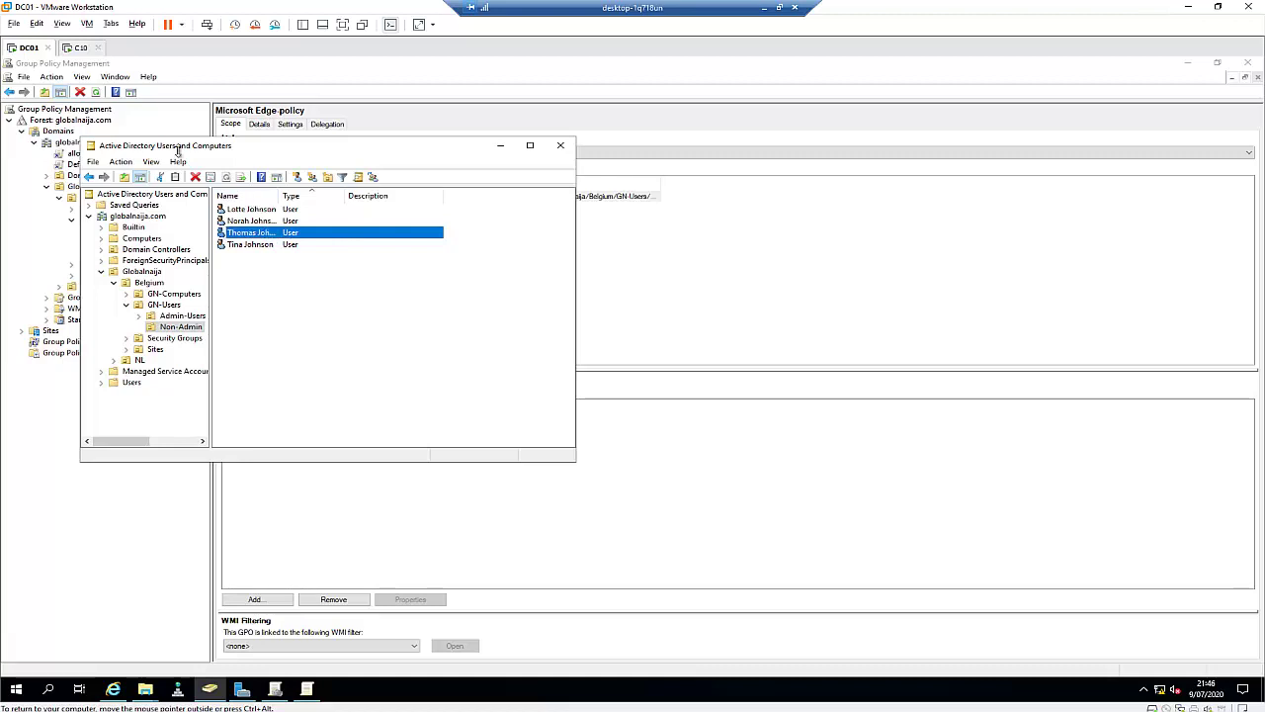
click(80, 48)
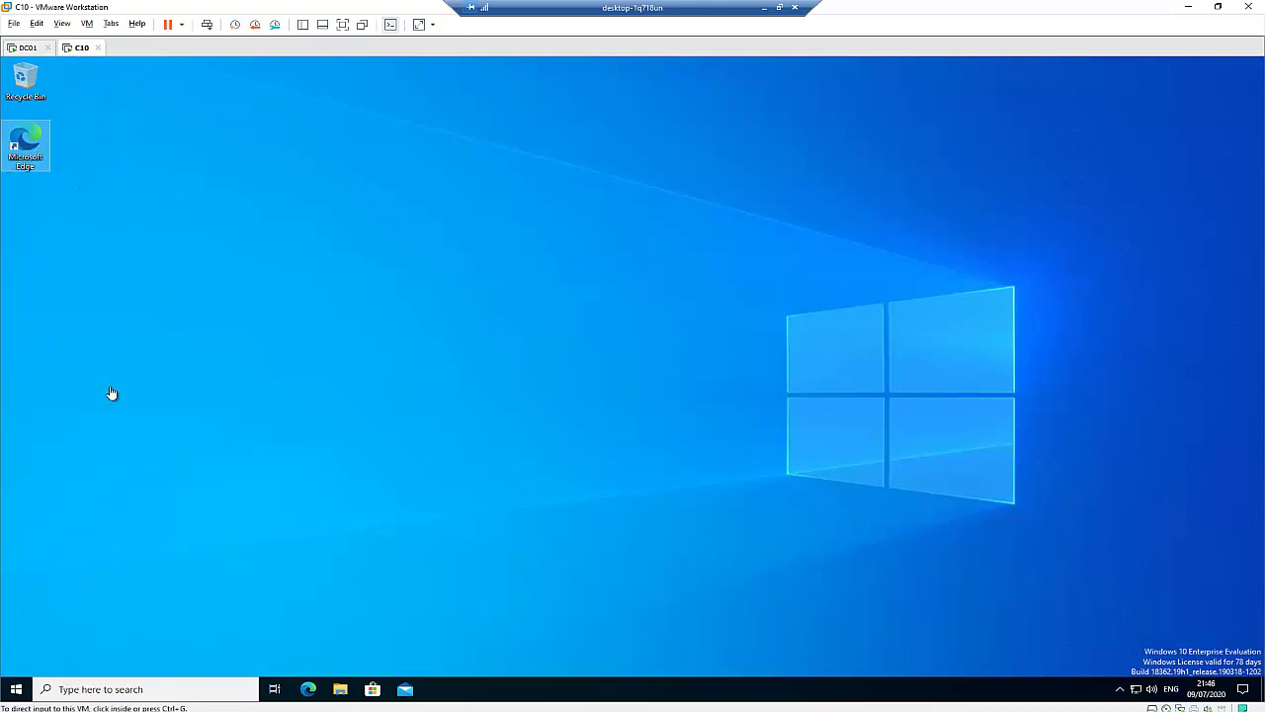
- Run gpupdate /force in Command Prompt on the client, then launch Microsoft Edge to edition.cnn.com
click(16, 689)
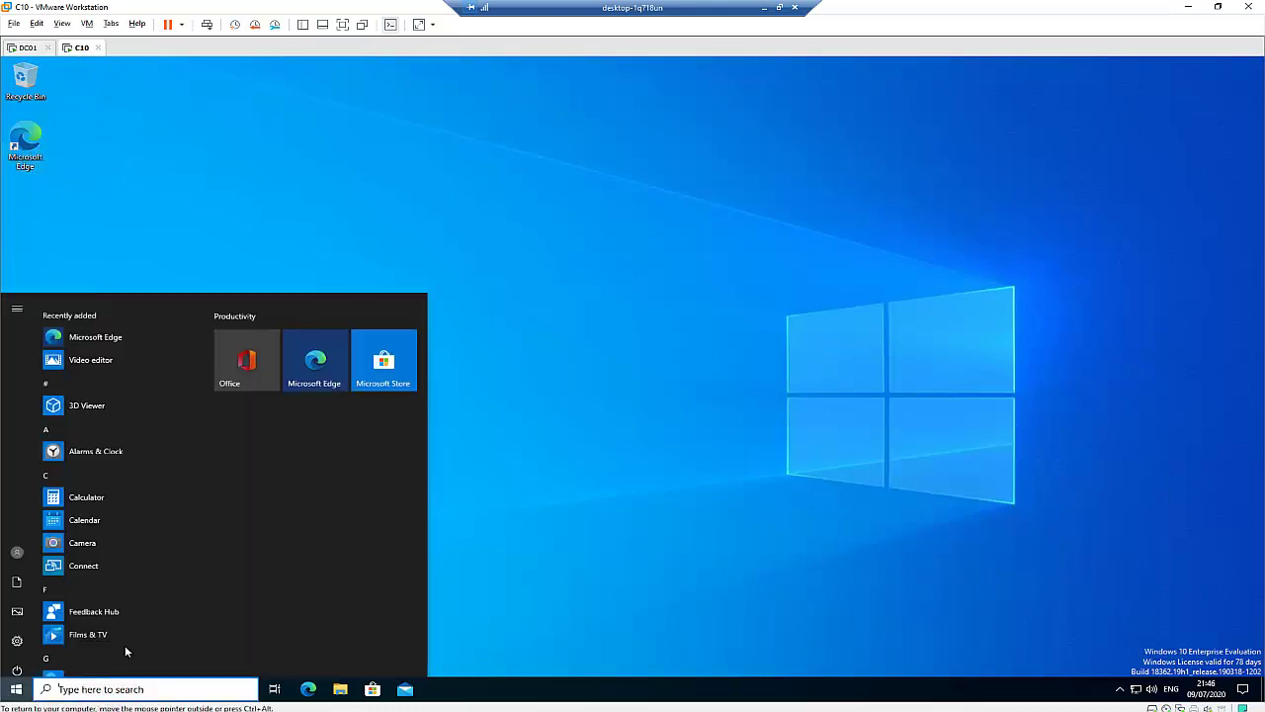
text(cmd)
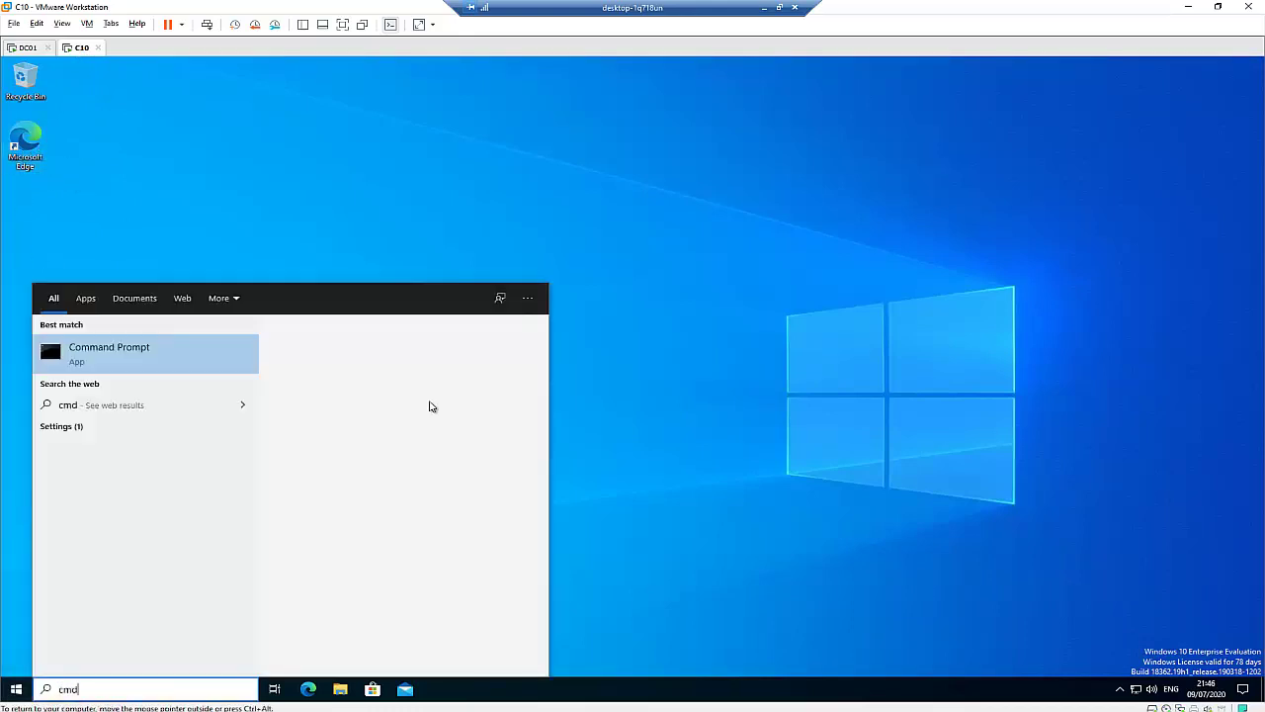
key(Return)
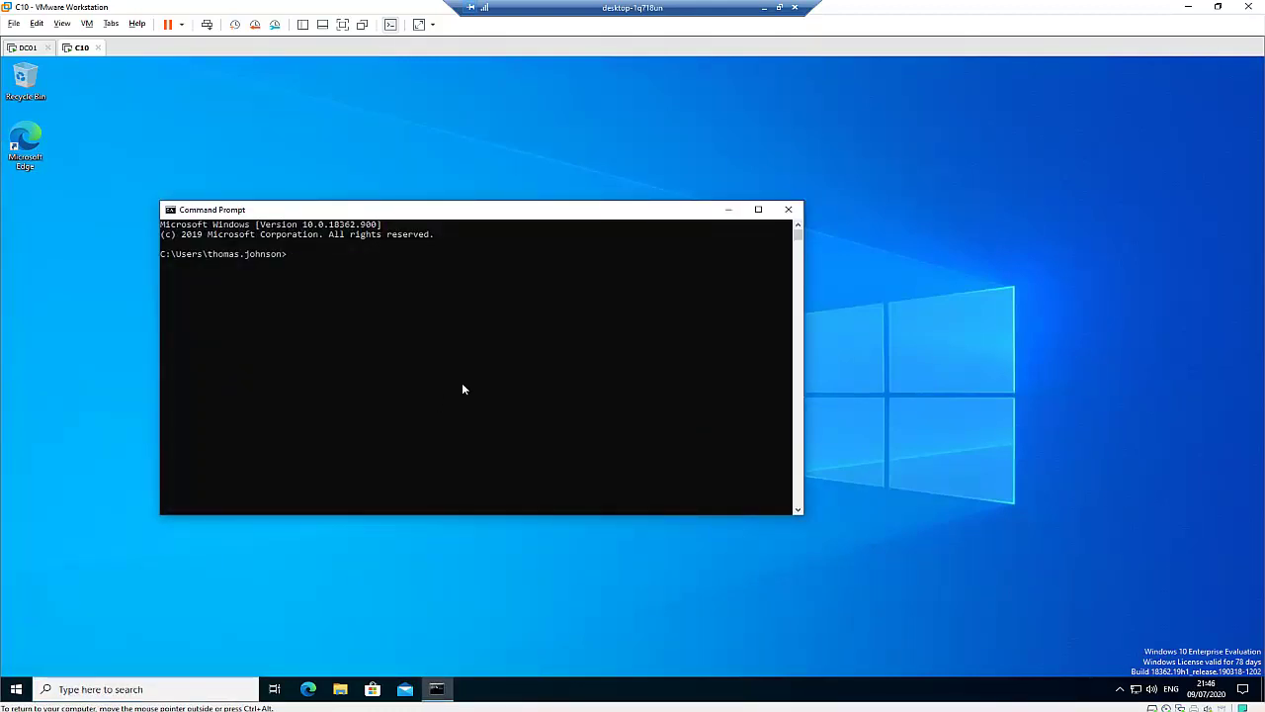
text(gpupdate /force)
key(Return)
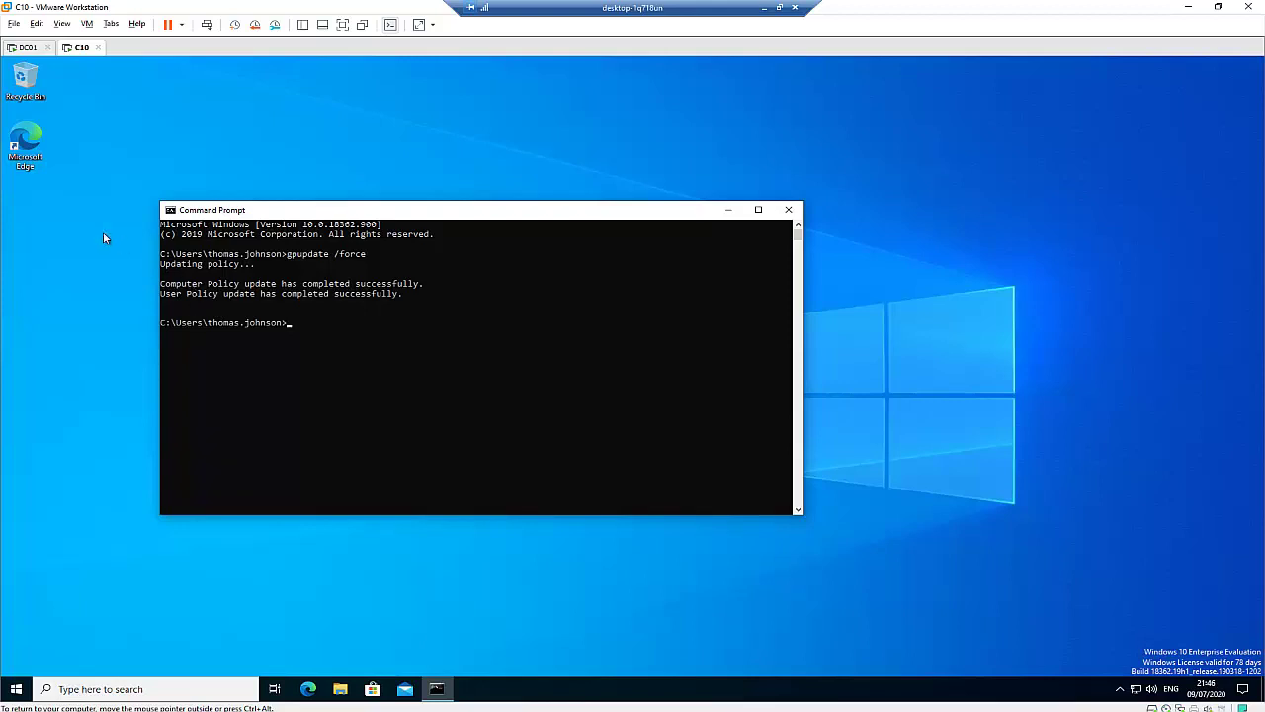
double_click(45, 151)
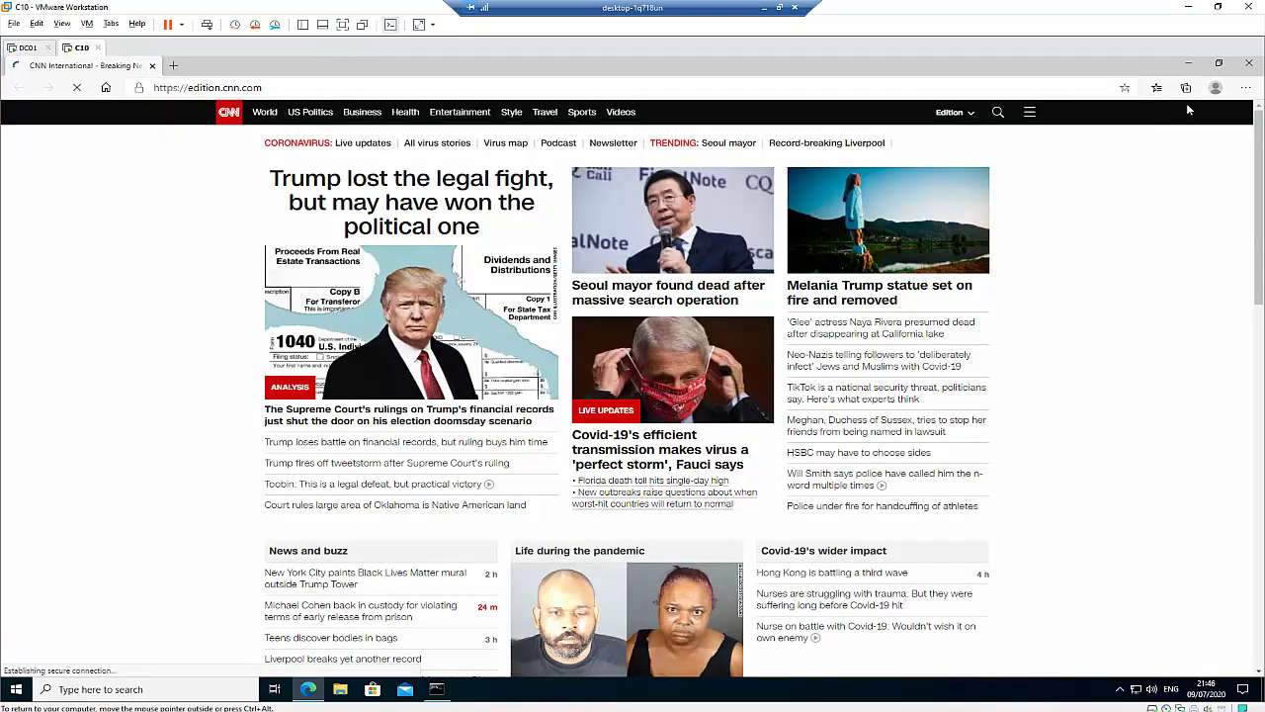
- In Edge settings, inspect the managed CNN On startup entry and the New tab page settings
click(1245, 87)
click(1062, 415)
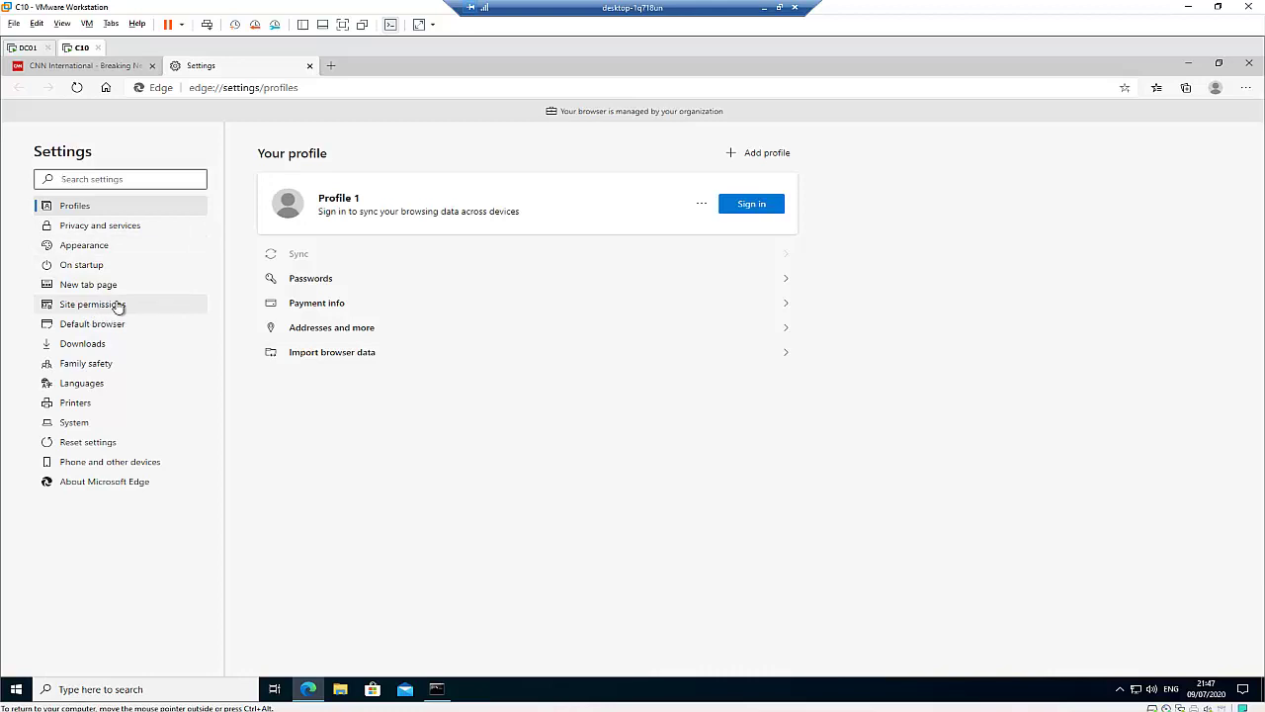
click(82, 266)
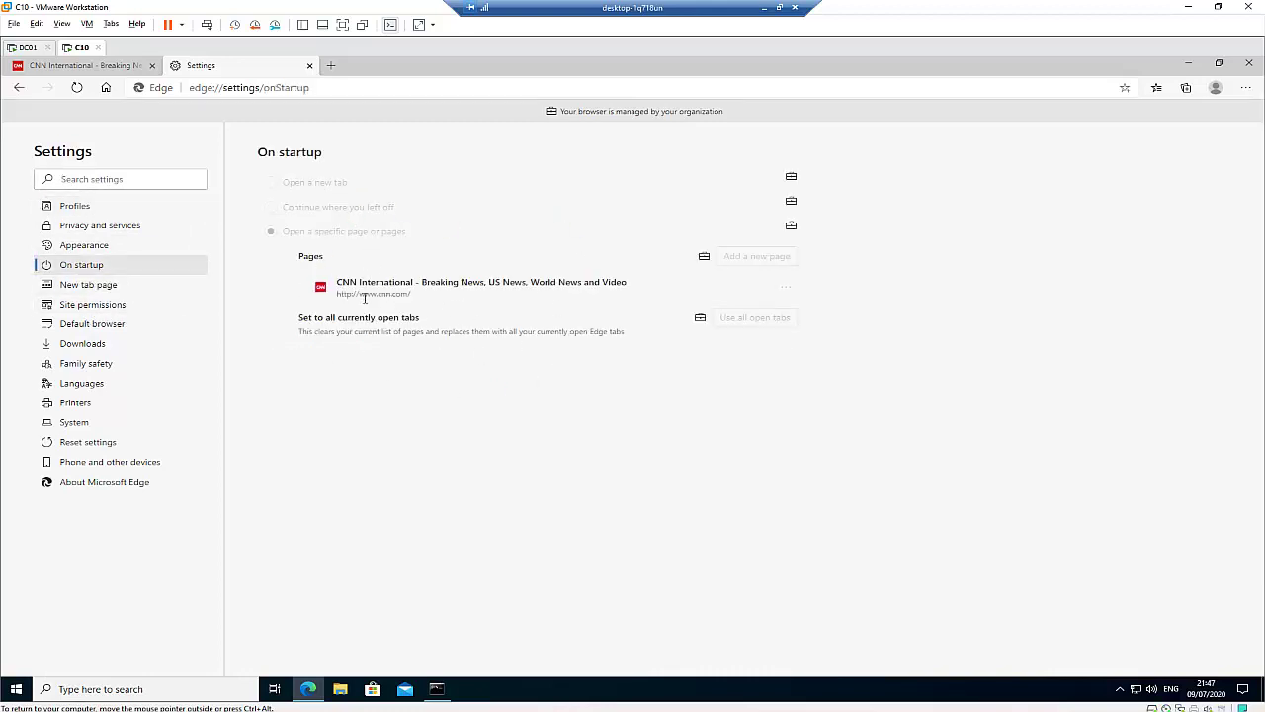
drag(344, 281, 513, 317)
click(407, 302)
drag(403, 284, 173, 319)
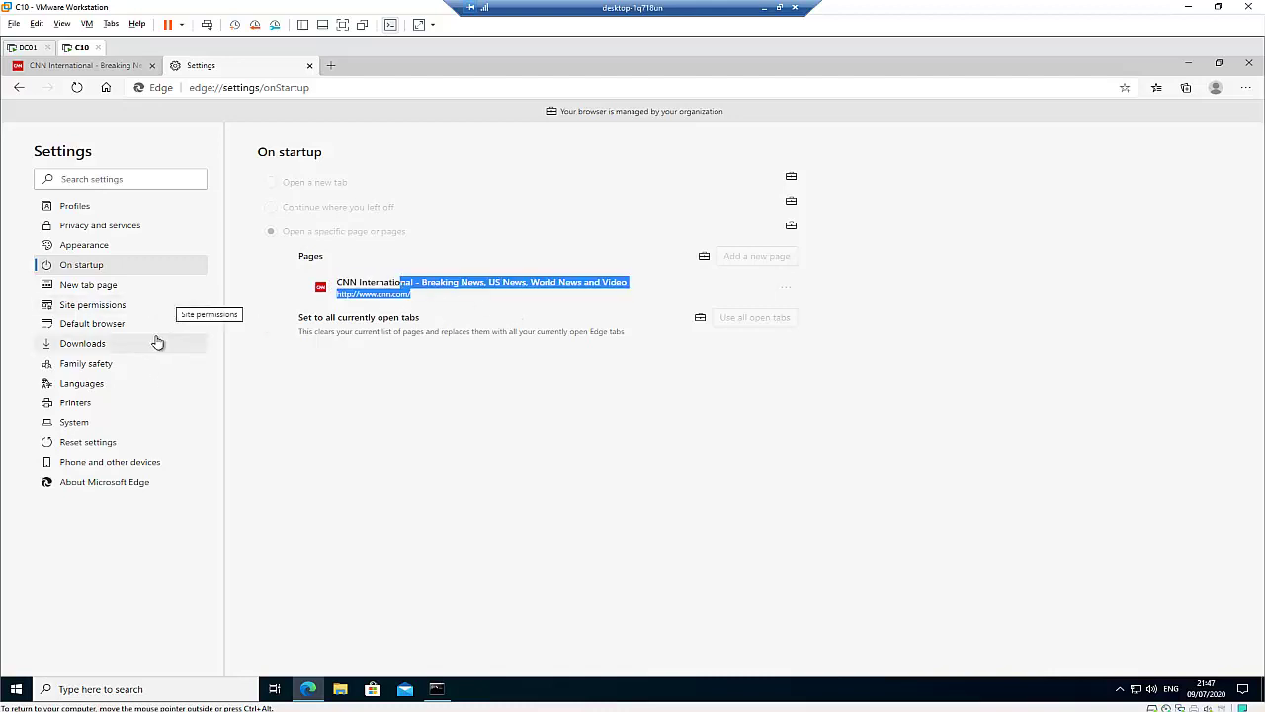
click(115, 285)
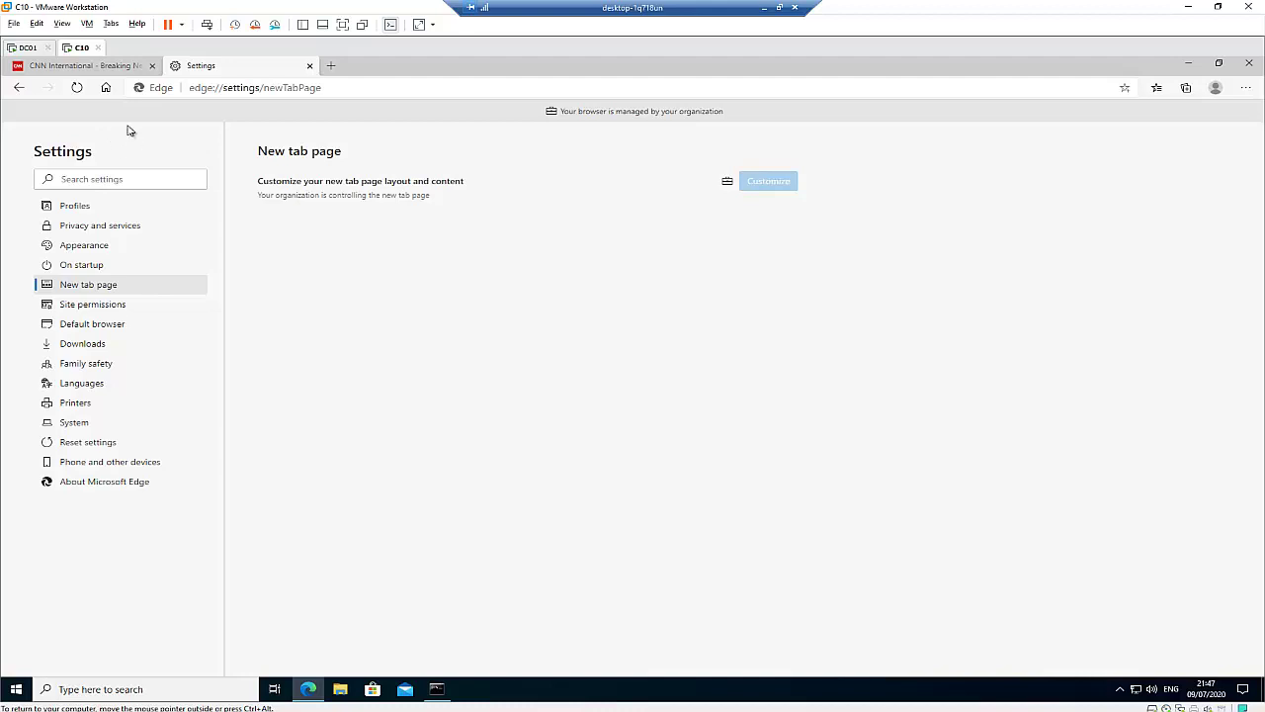
- On DC01, minimize ADUC and open Microsoft Edge-policy under GN-Computers for editing
click(35, 49)
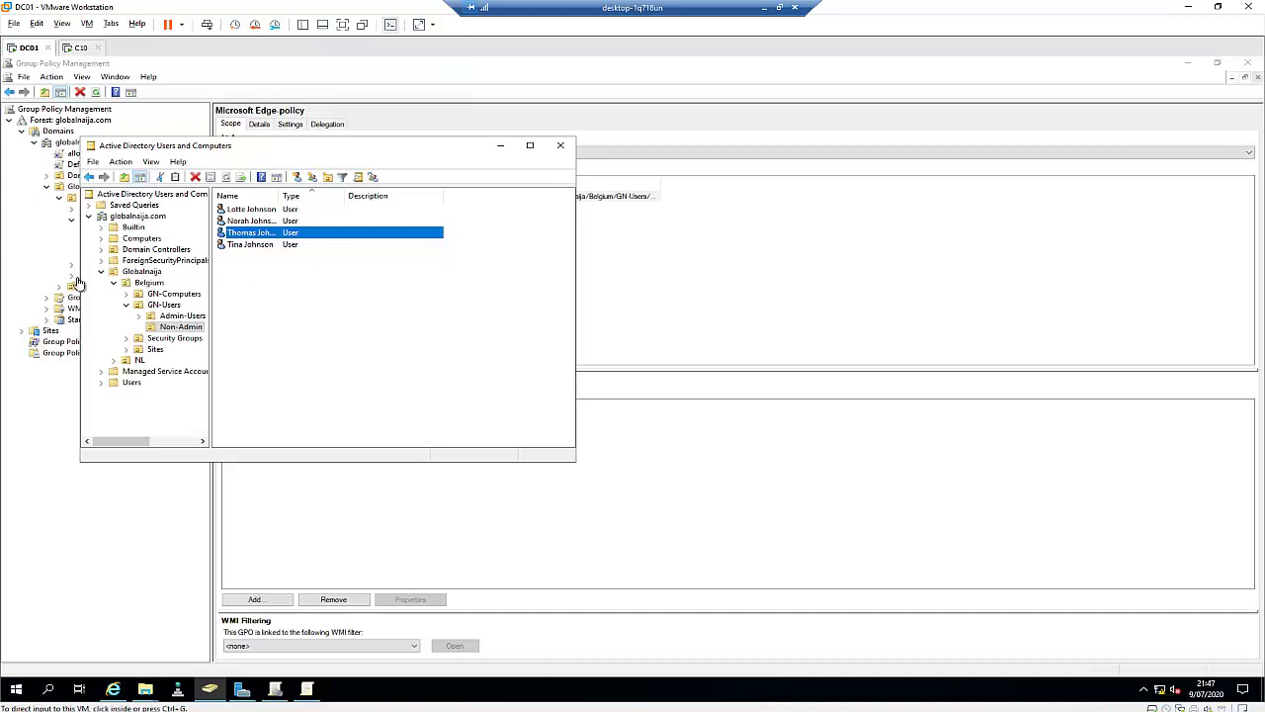
click(500, 146)
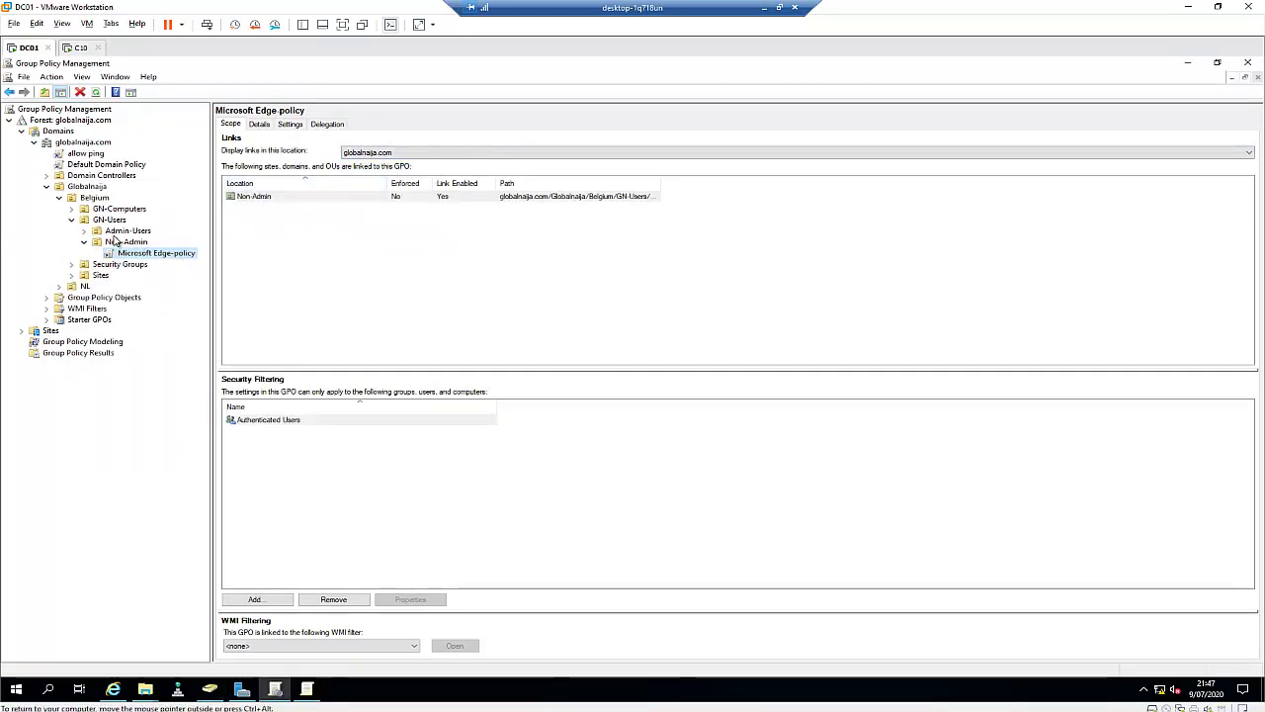
click(71, 208)
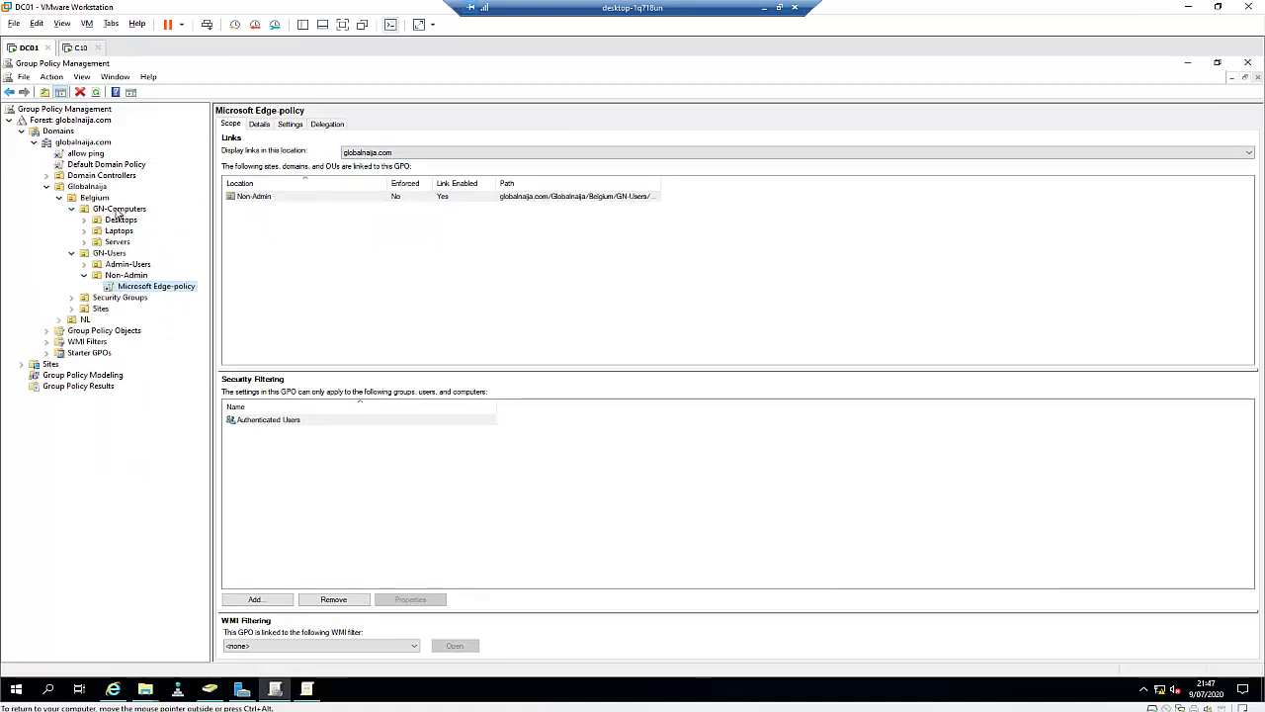
right_click(164, 291)
click(188, 295)
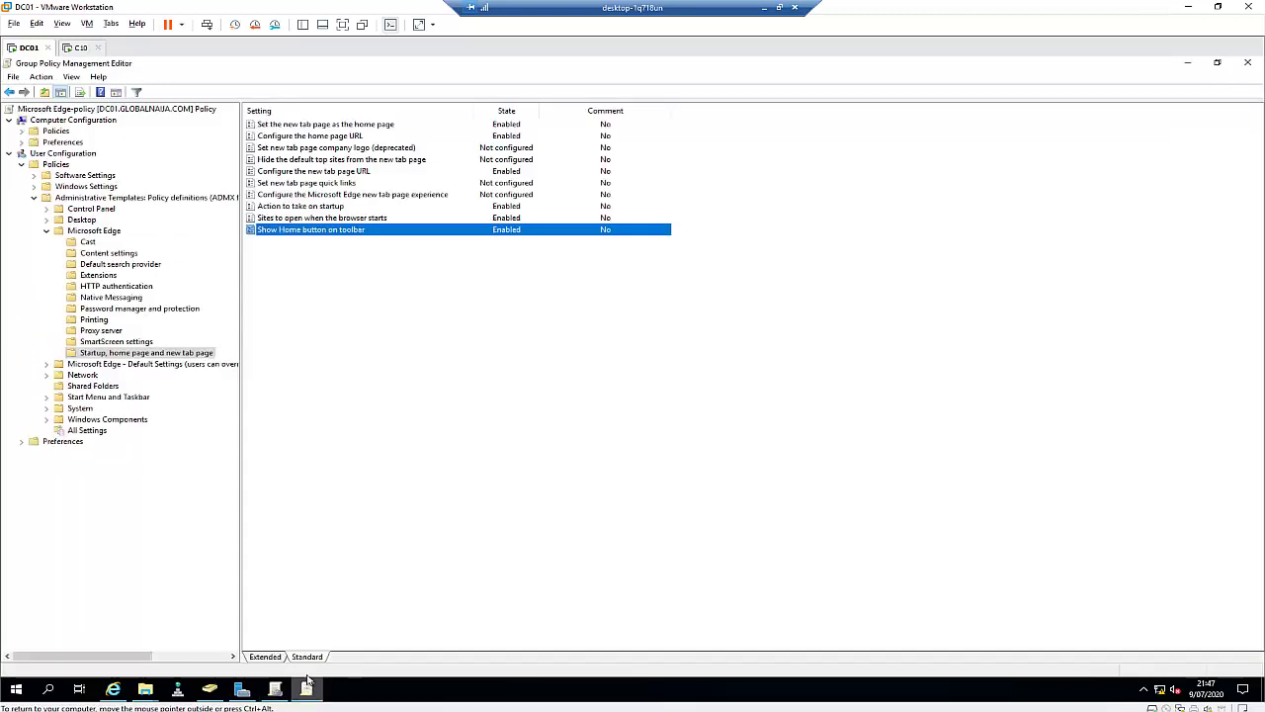
- Navigate to Computer Configuration > Administrative Templates > Microsoft Edge to list its 143 settings
click(21, 131)
click(36, 165)
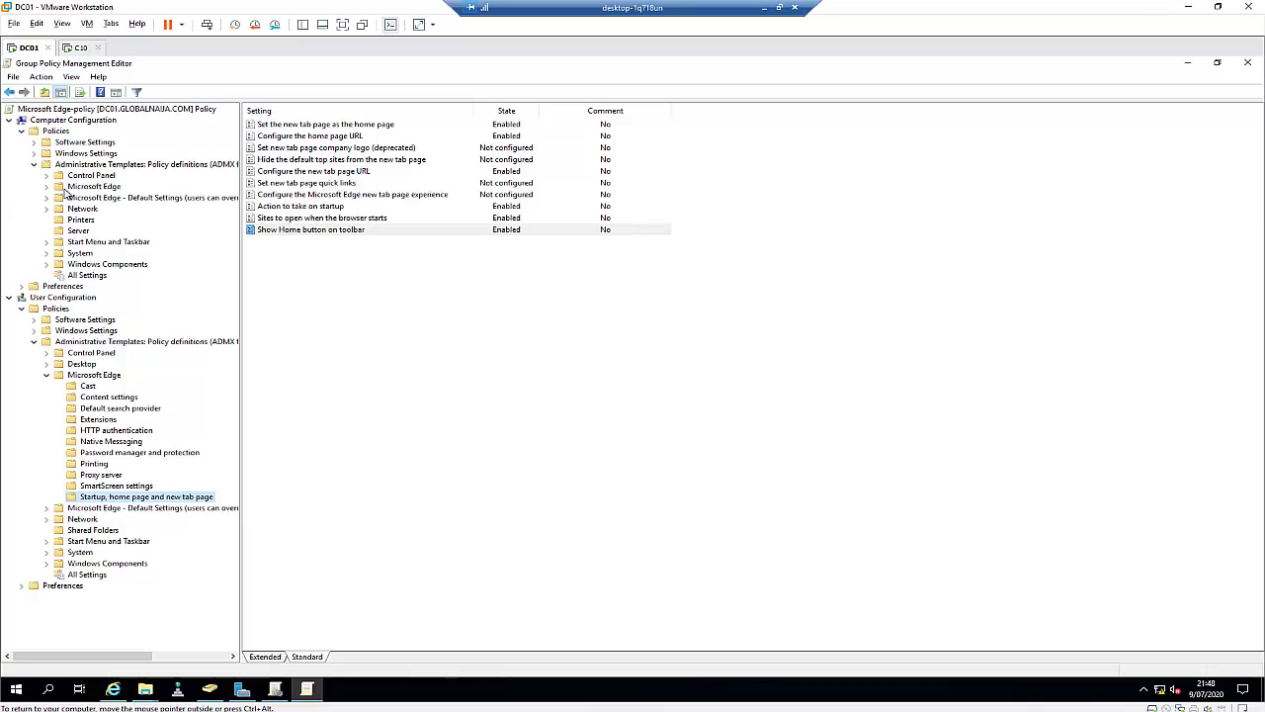
click(86, 188)
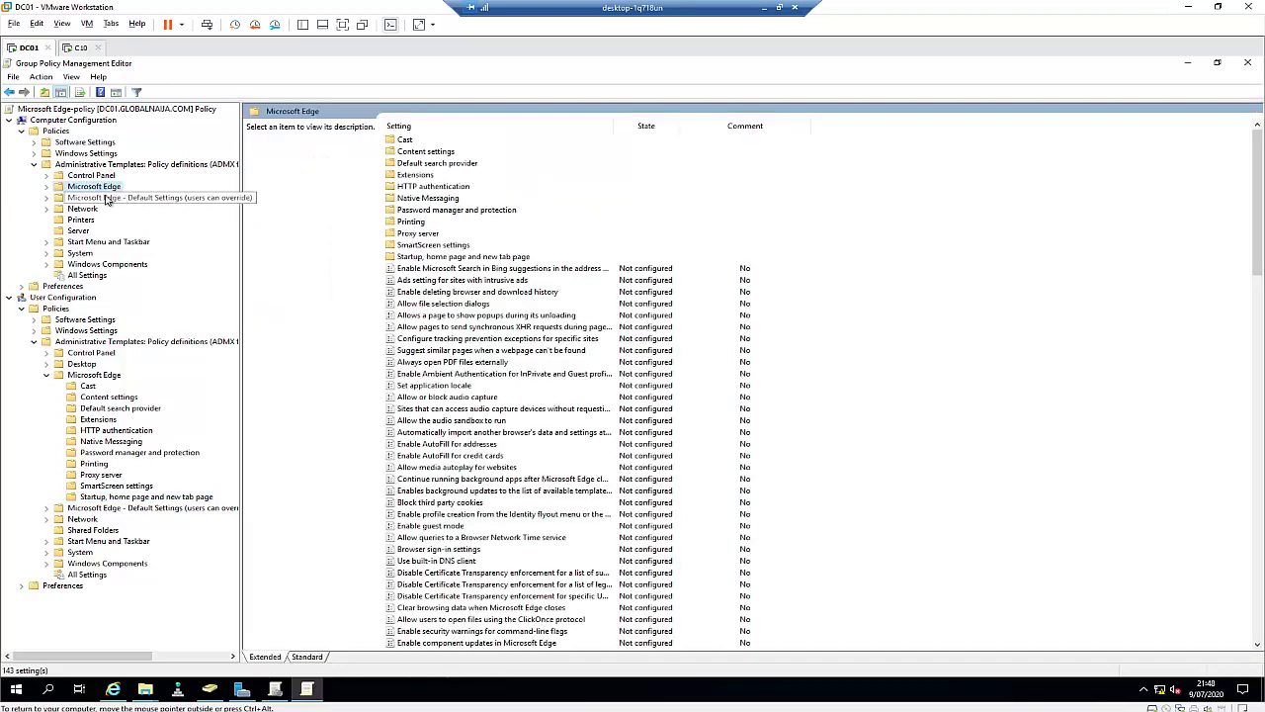
- Review the computer-level 'Startup, home page and new tab page' and 'Default search provider' policies, then return to C10
double_click(89, 193)
click(125, 308)
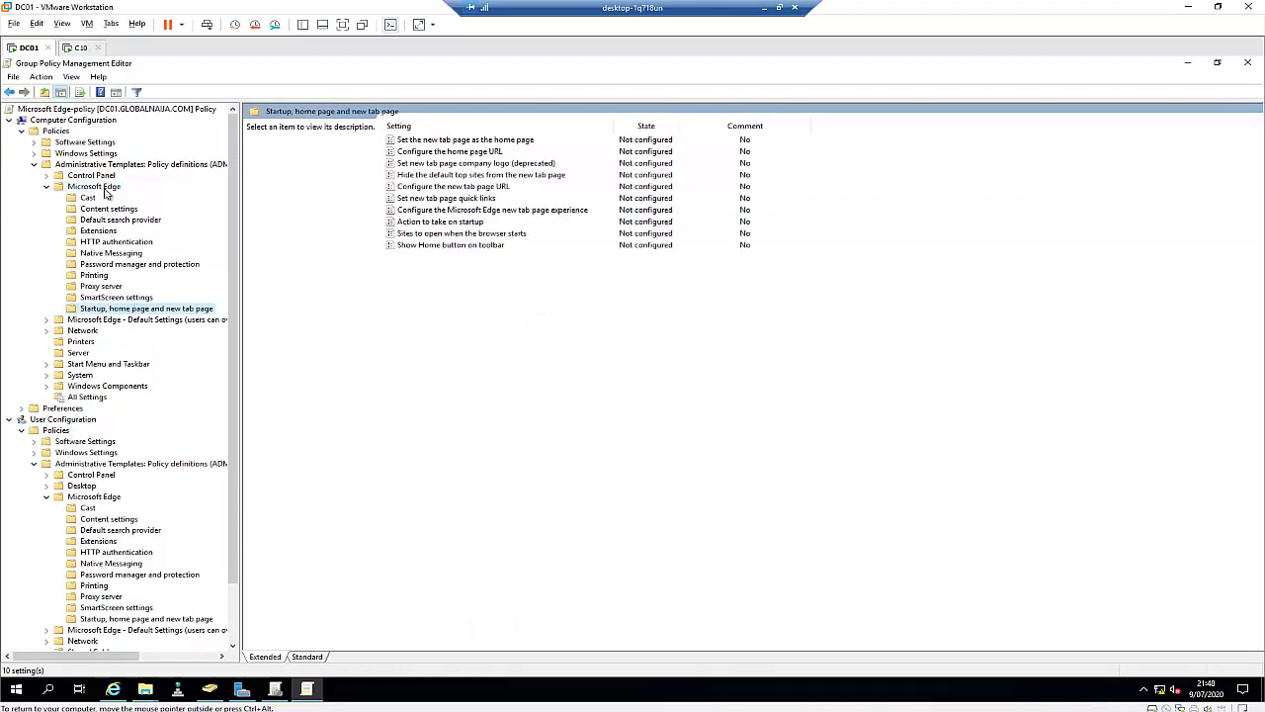
click(132, 219)
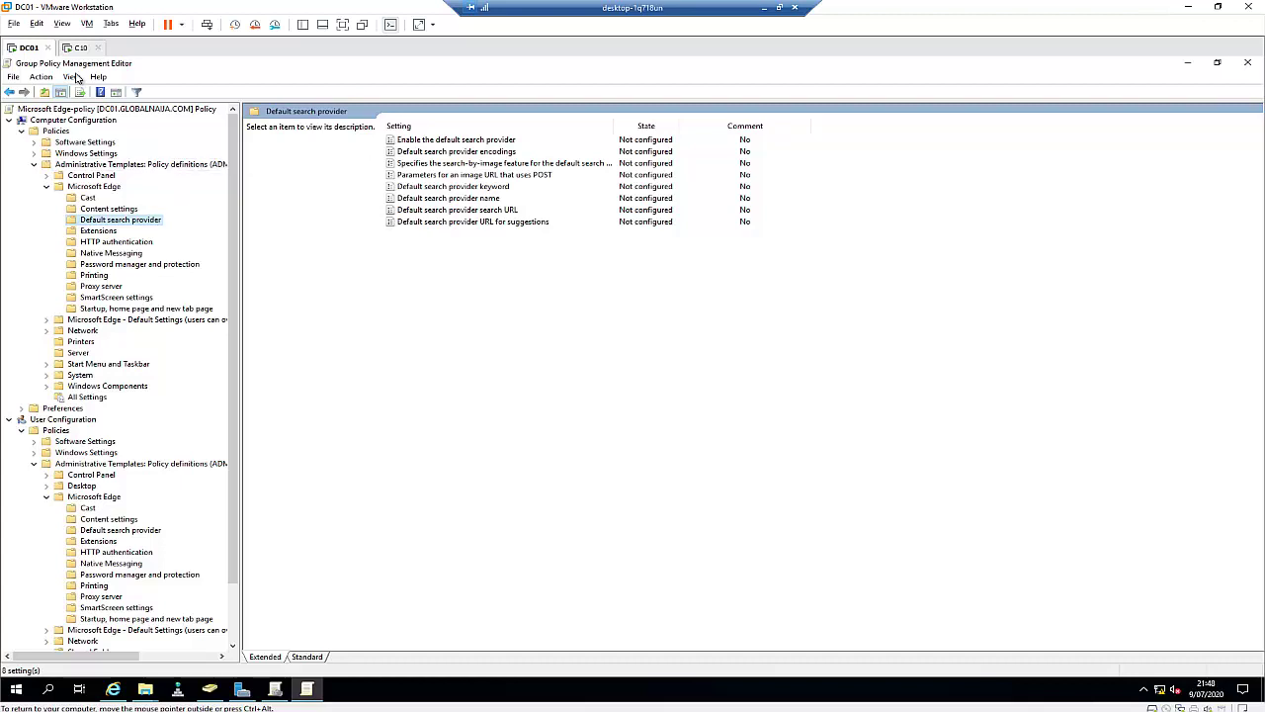
click(79, 47)
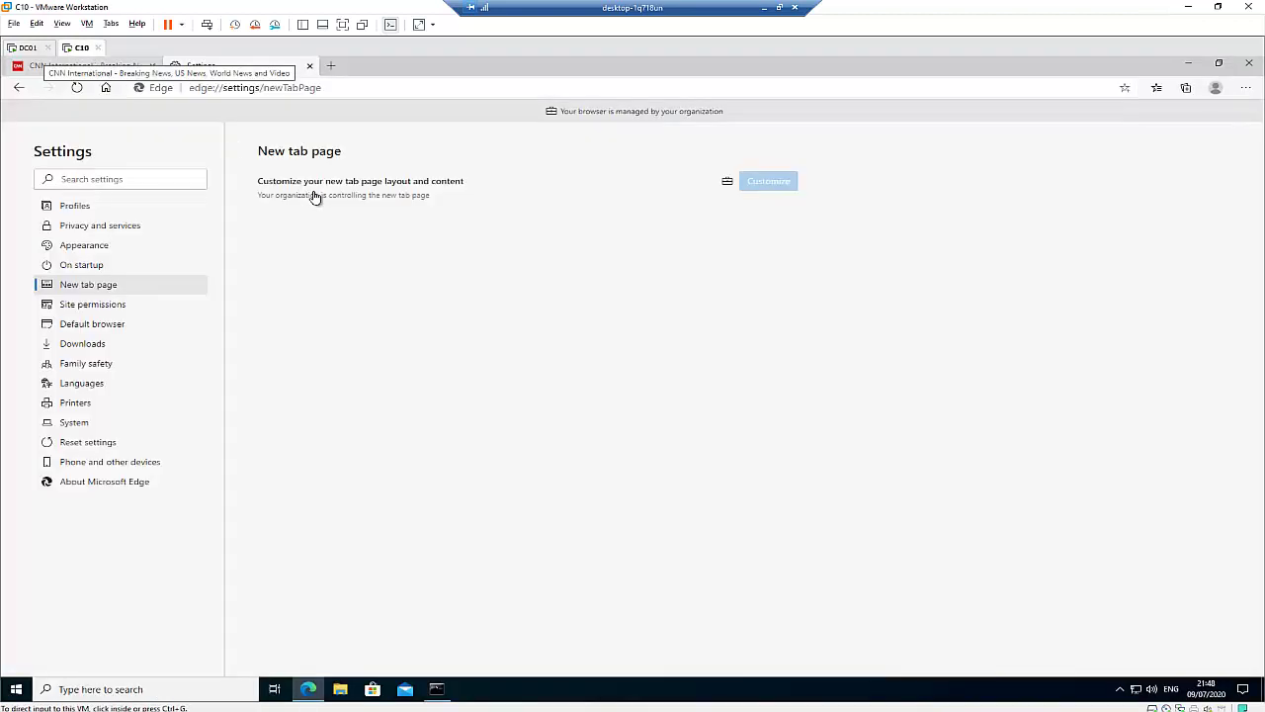